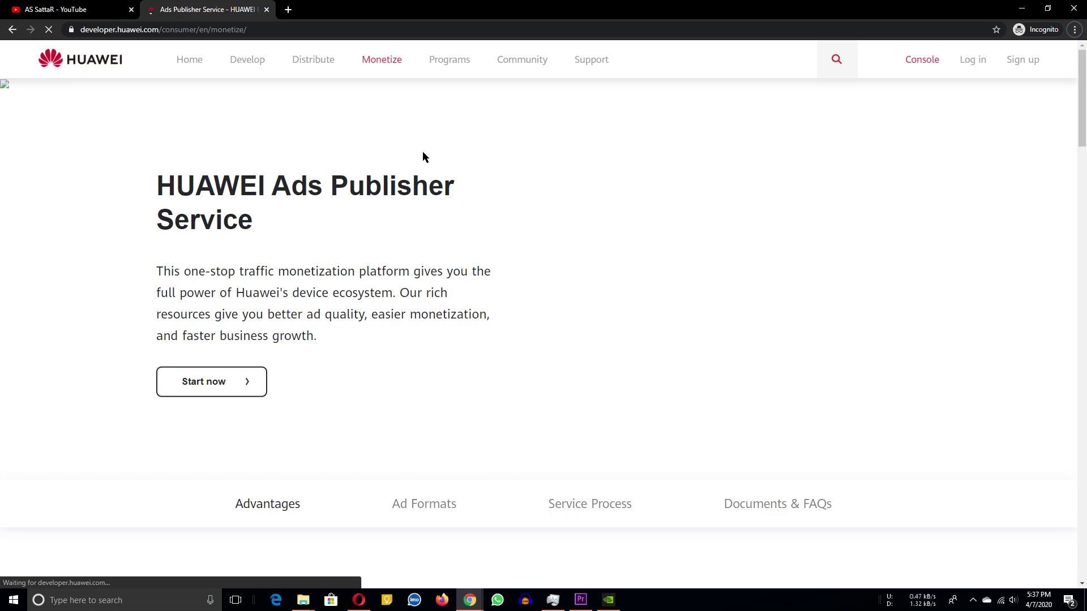
# Look over the ACC folder images, previewing the BANK.jpeg bank card photo in Photos
pyautogui.hotkey('ctrl', 'Tab')
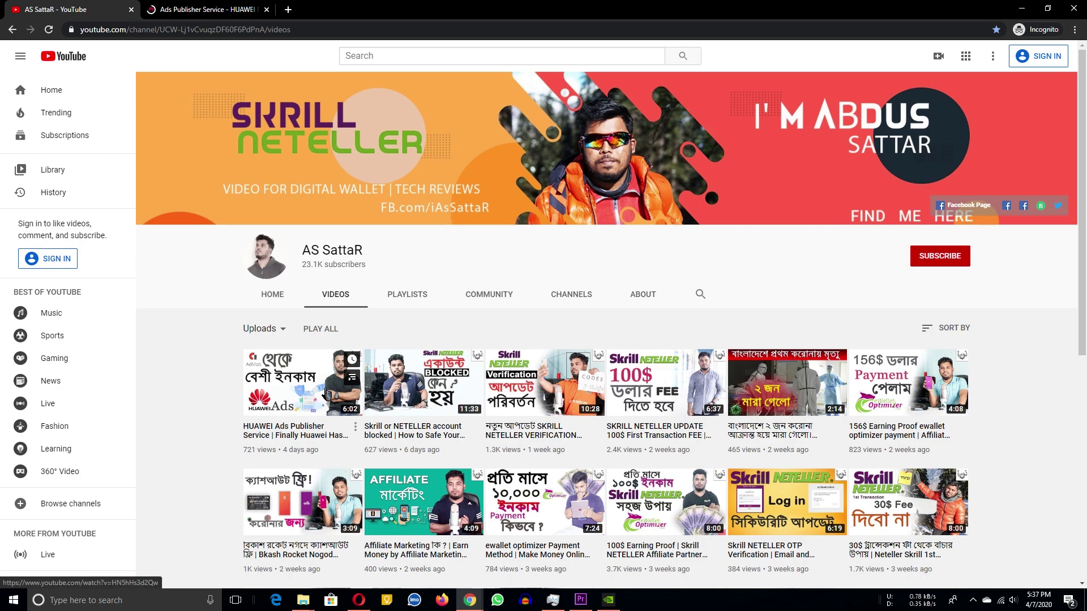
pyautogui.hotkey('ctrl', 'Tab')
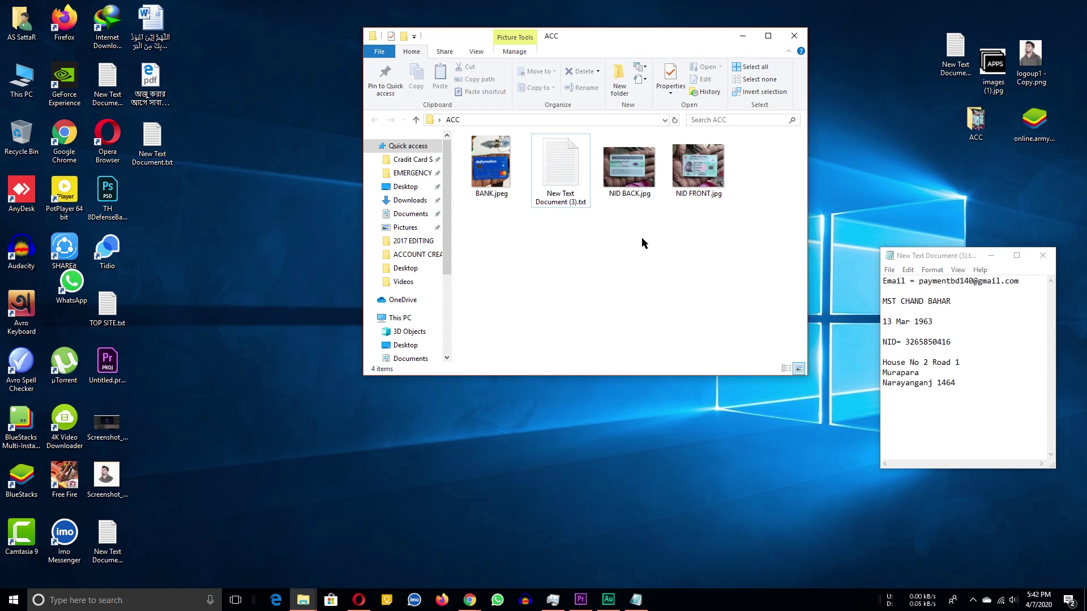
pyautogui.click(706, 180)
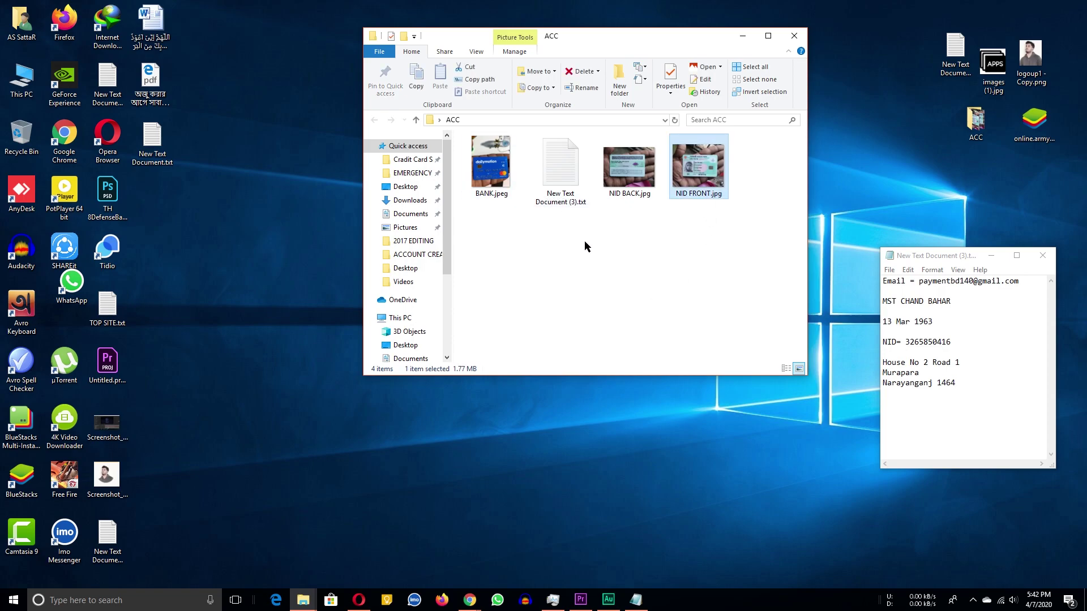
pyautogui.doubleClick(487, 170)
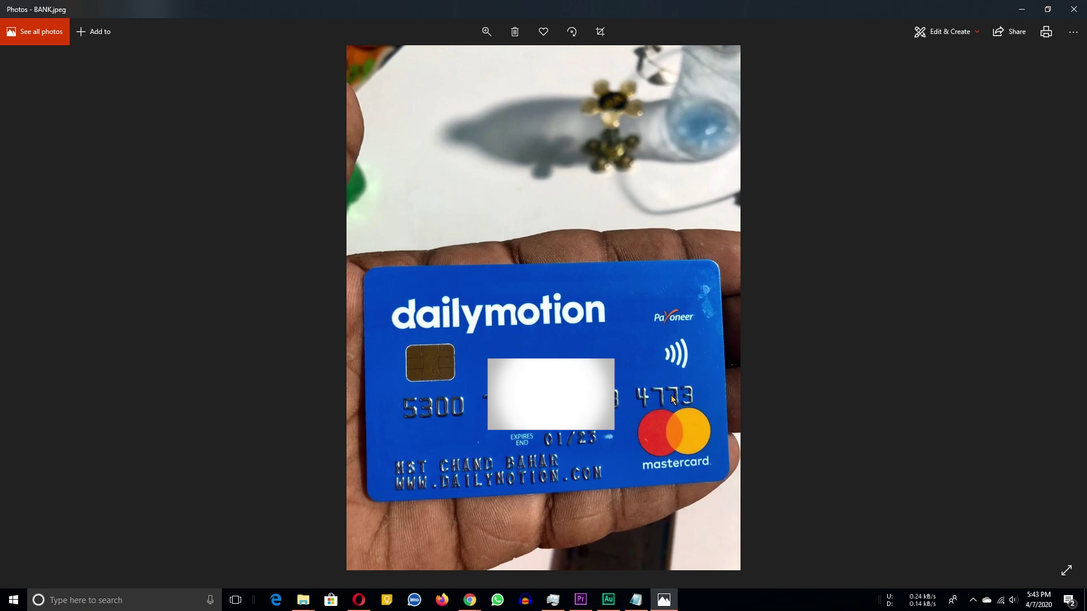
pyautogui.click(1073, 9)
# Go back to the ACC folder, then bring up the HUAWEI ID sign-up page from the Developer site
pyautogui.moveTo(953, 300); pyautogui.dragTo(881, 301)
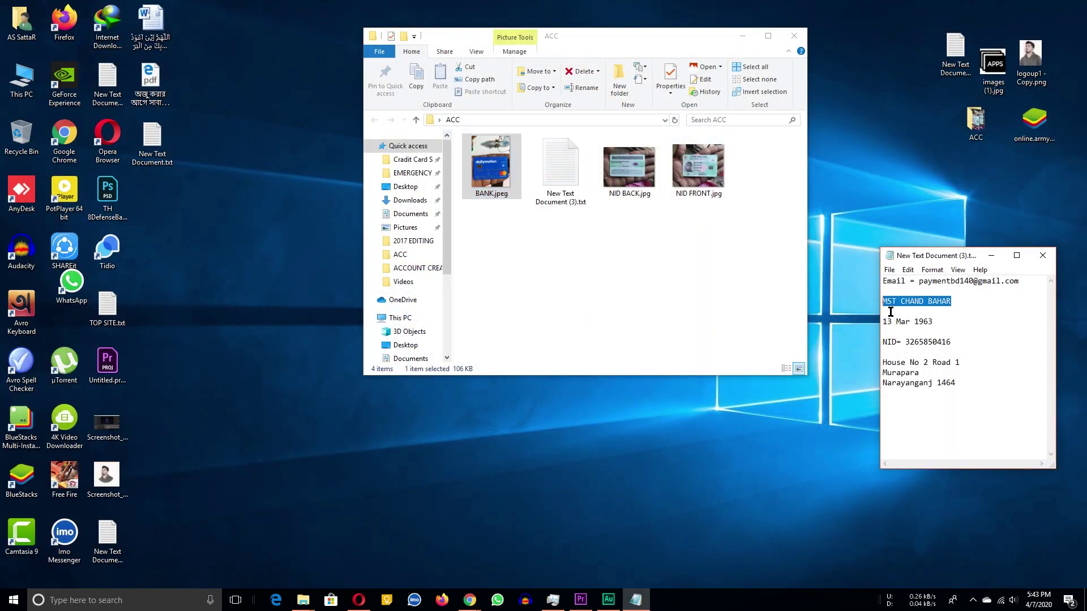
pyautogui.click(716, 230)
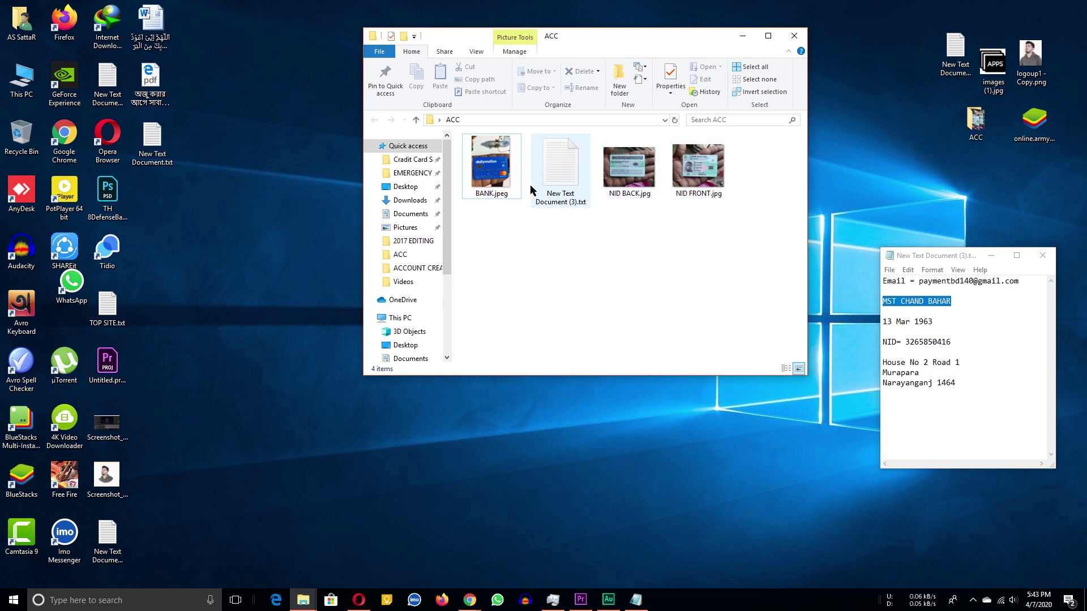
pyautogui.moveTo(488, 177); pyautogui.dragTo(495, 189)
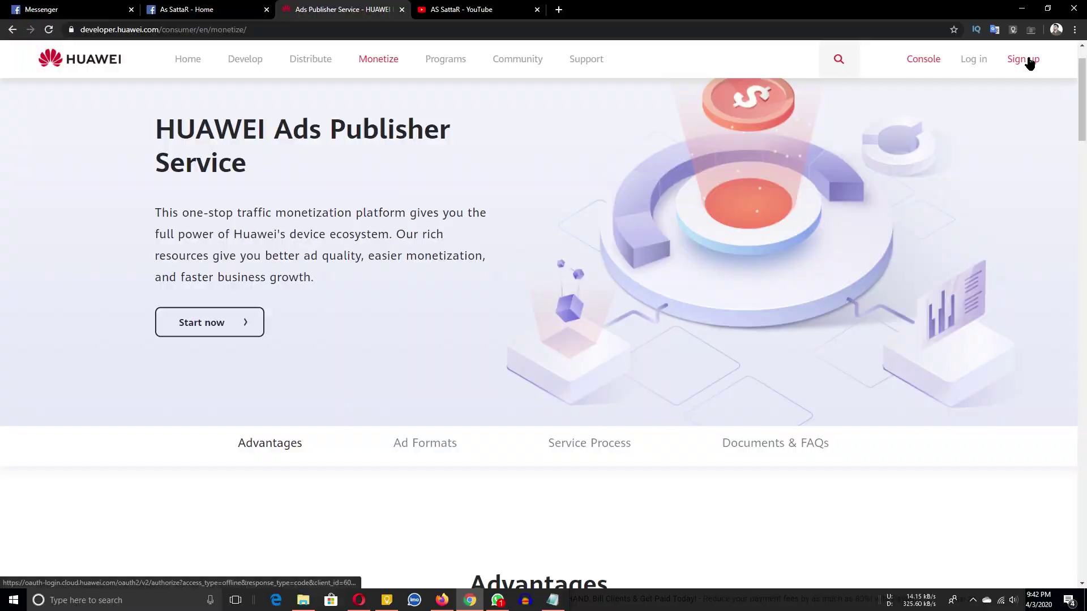
pyautogui.click(1027, 59)
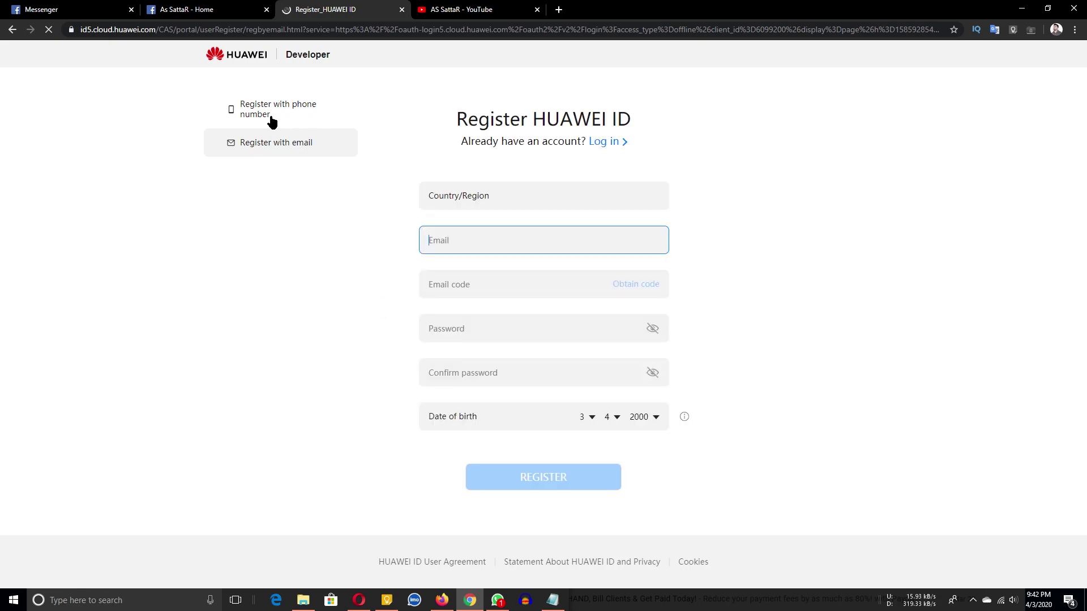
# Choose email registration and paste the account's e-mail address from the notes
pyautogui.click(271, 113)
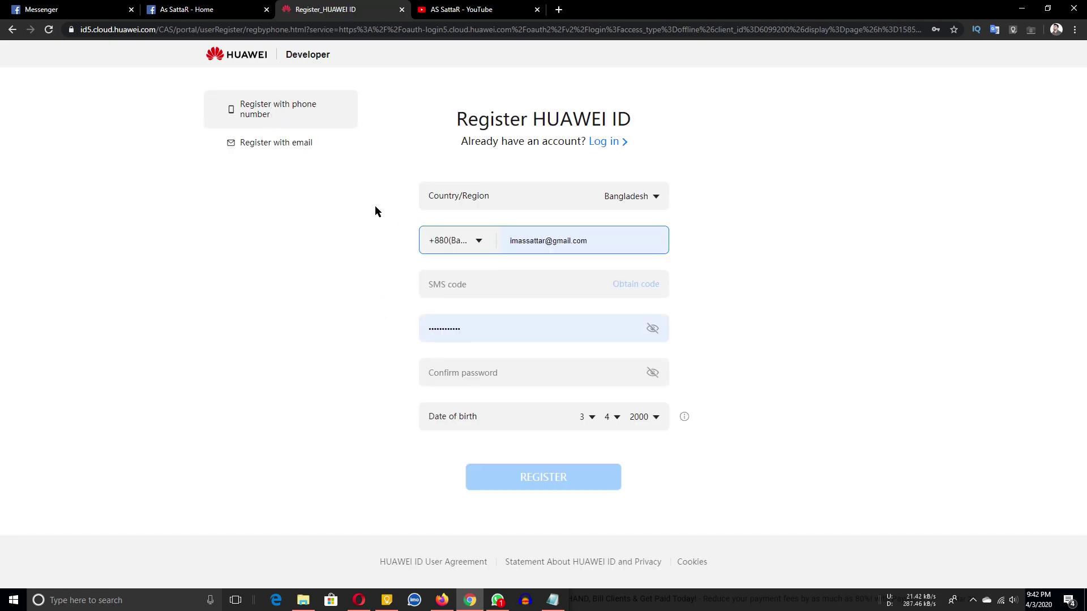
pyautogui.click(260, 148)
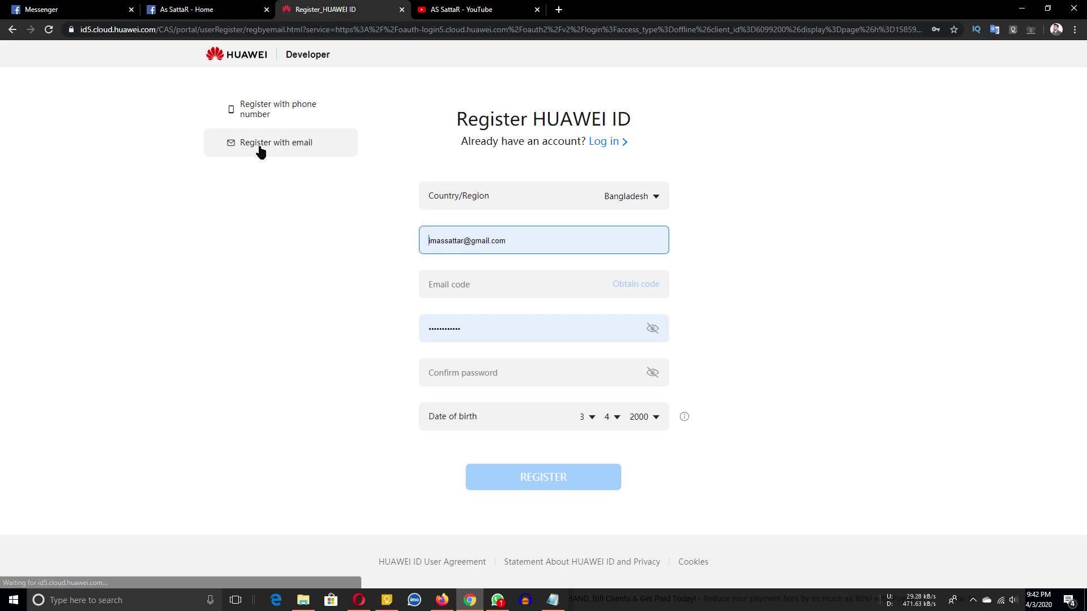
pyautogui.doubleClick(716, 5)
pyautogui.click(156, 467)
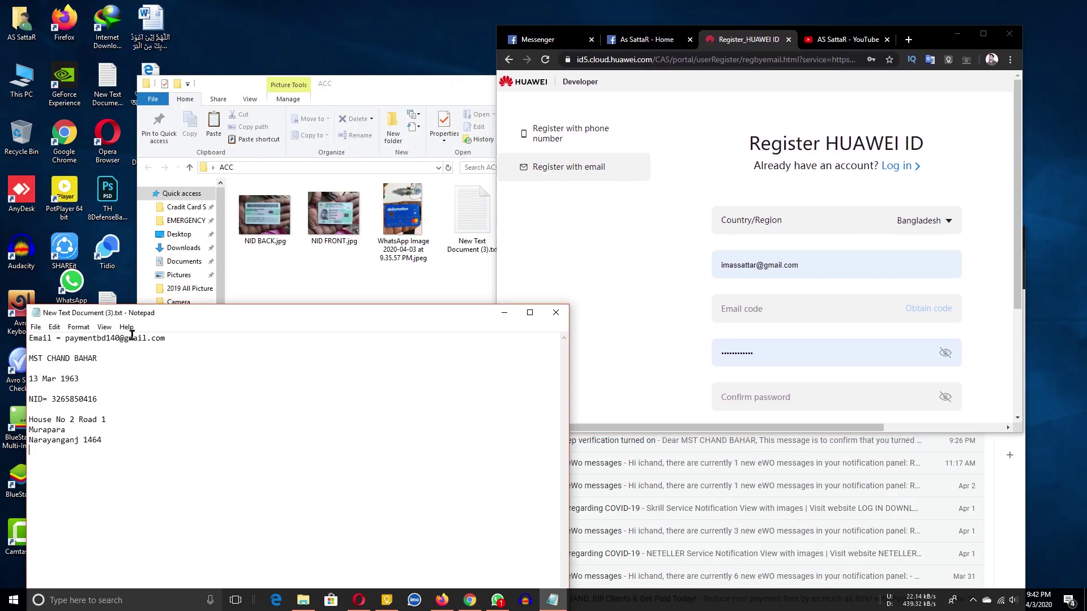
pyautogui.doubleClick(122, 338)
pyautogui.hotkey('ctrl', 'c')
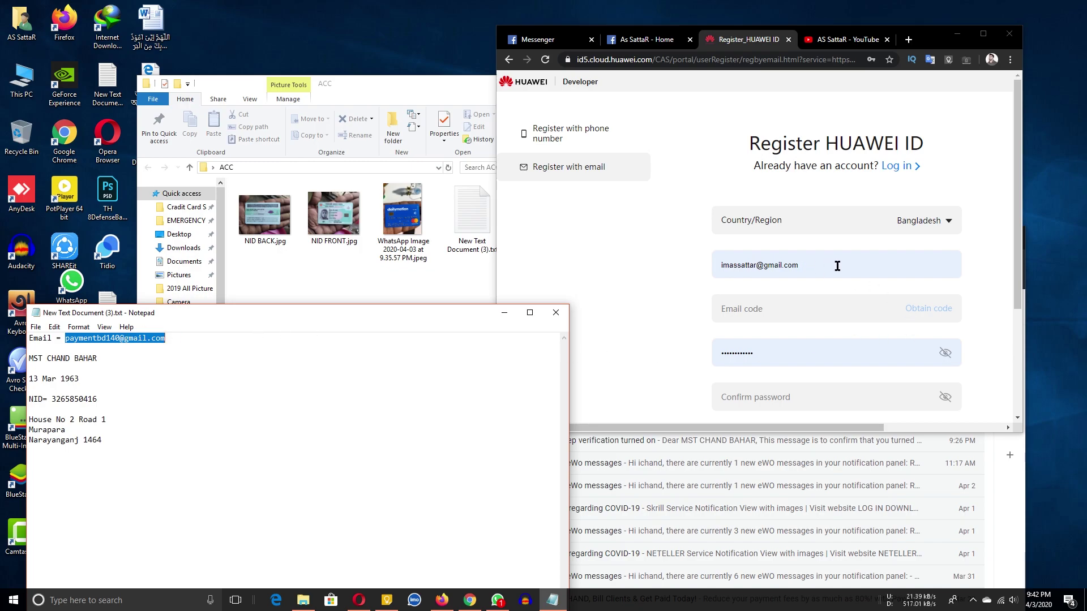
pyautogui.click(833, 265)
pyautogui.hotkey('ctrl', 'a')
pyautogui.hotkey('ctrl', 'v')
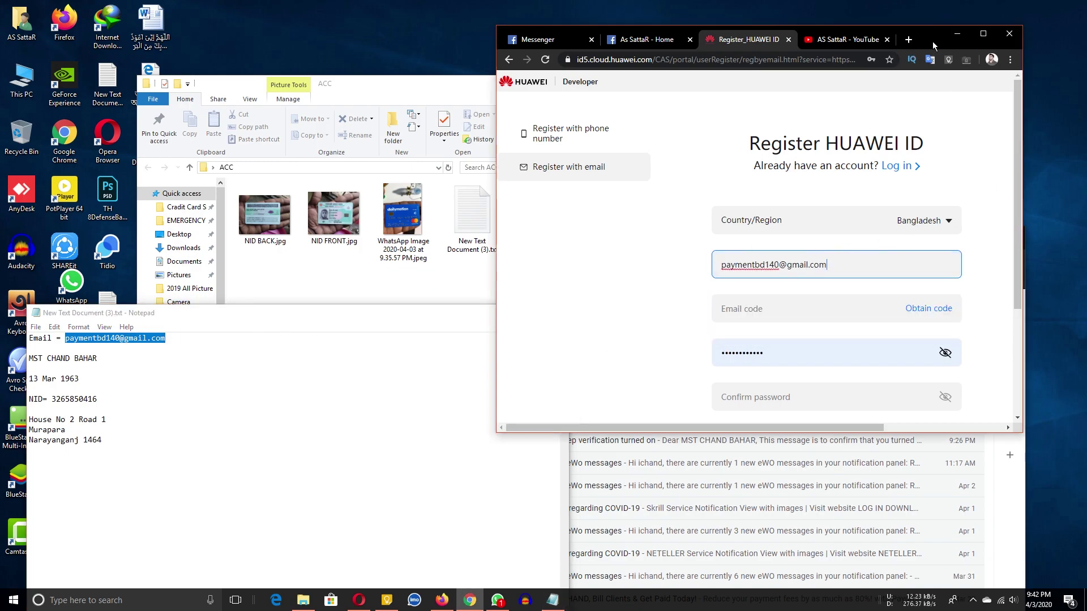
pyautogui.moveTo(933, 45); pyautogui.dragTo(933, 23)
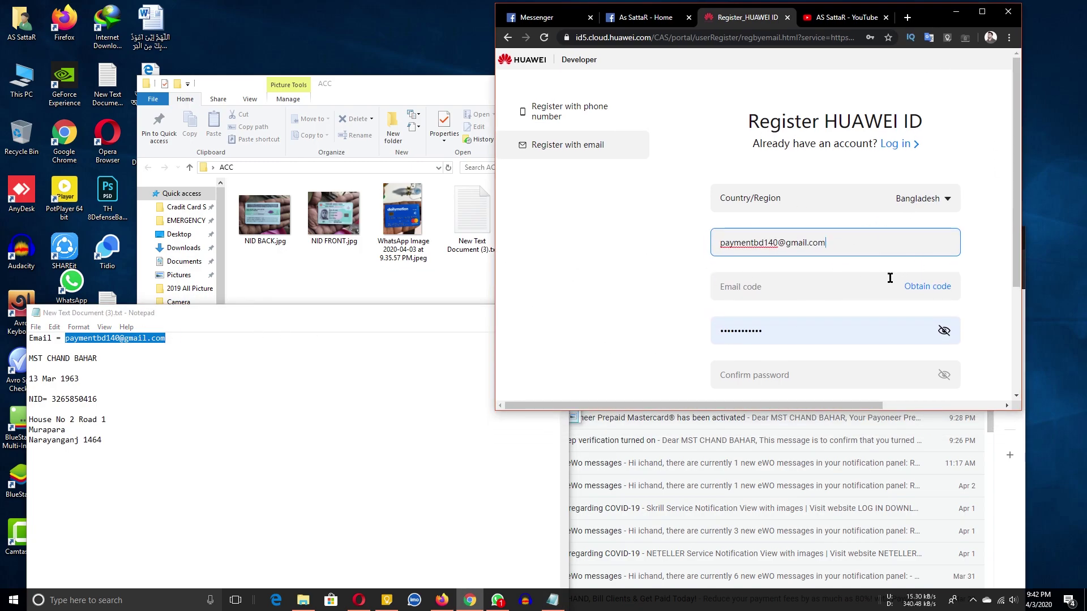
# Set the country/region to Bangladesh and maximize the browser
pyautogui.click(916, 205)
pyautogui.click(879, 232)
pyautogui.write('bangla')
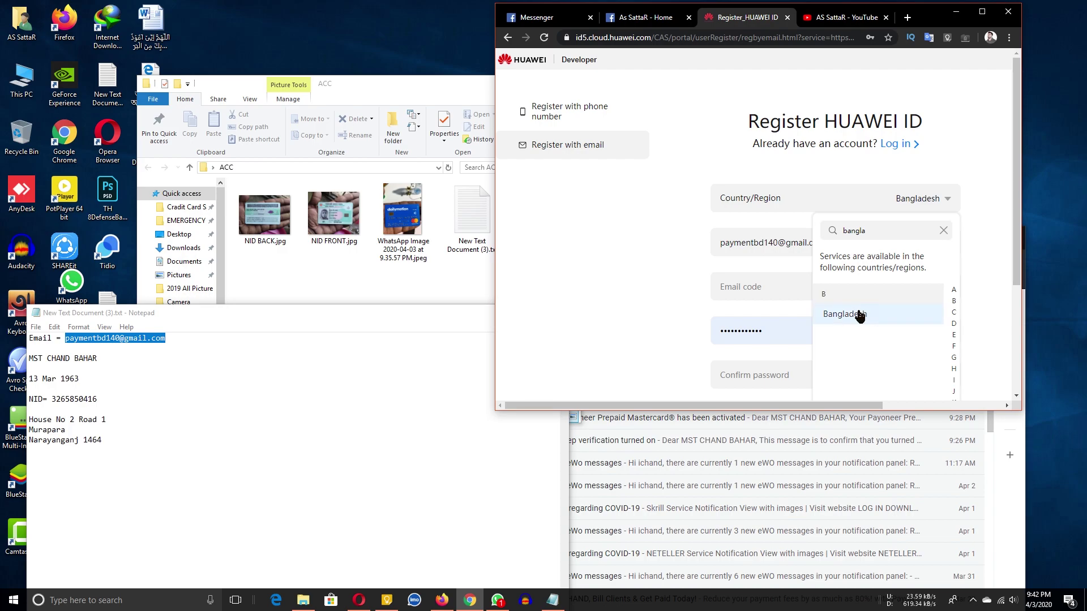
pyautogui.click(859, 312)
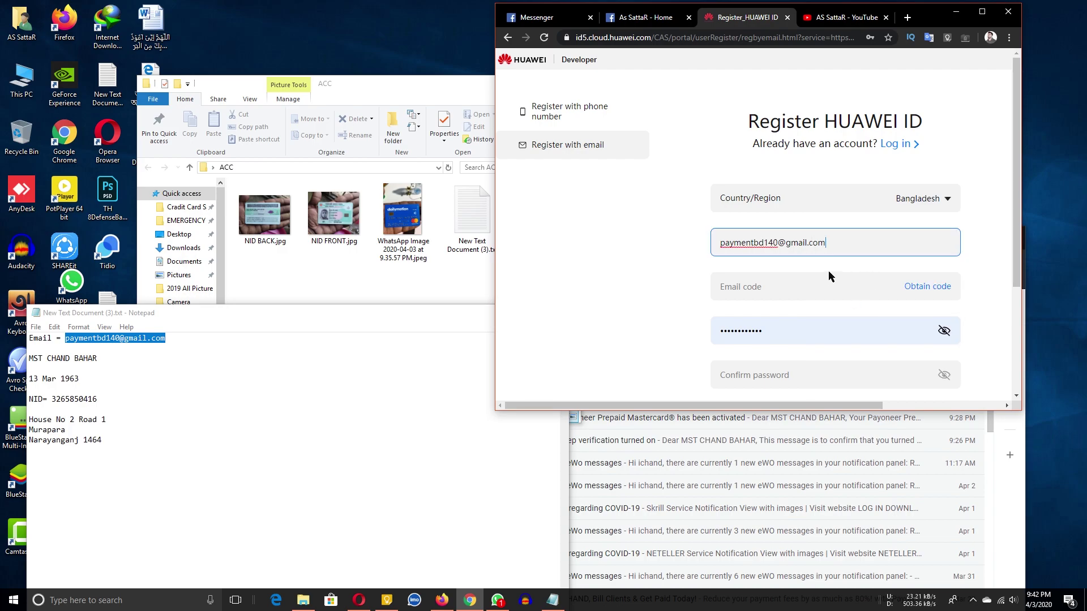
pyautogui.click(831, 224)
pyautogui.click(973, 136)
pyautogui.scroll(-2, 974, 136)
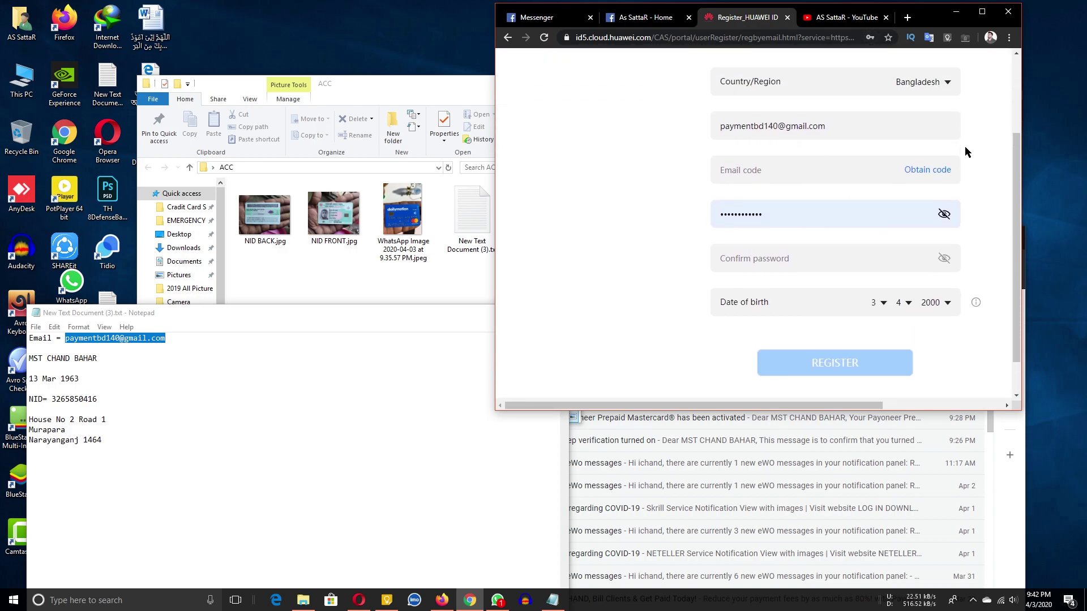
pyautogui.click(982, 11)
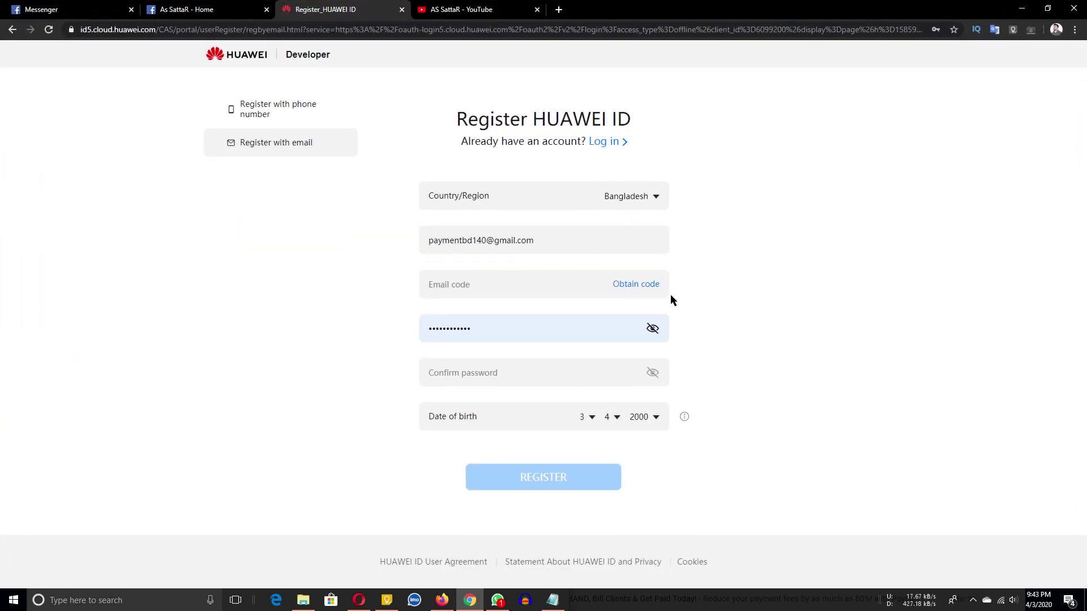
# Request an email verification code, pass the slider check, and copy the code from Gmail
pyautogui.click(645, 286)
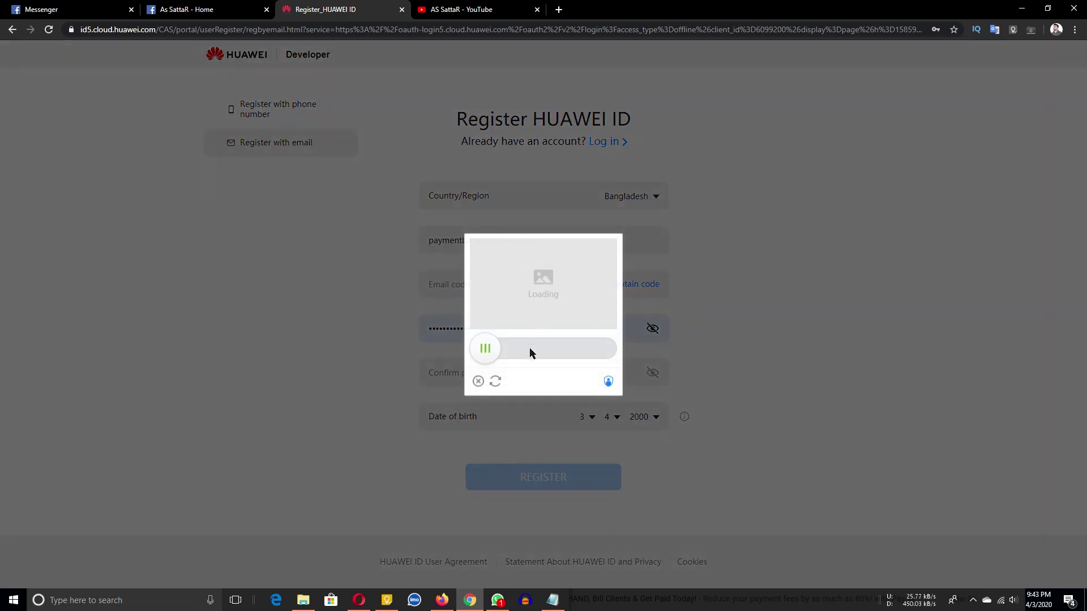
pyautogui.moveTo(484, 348); pyautogui.dragTo(564, 347)
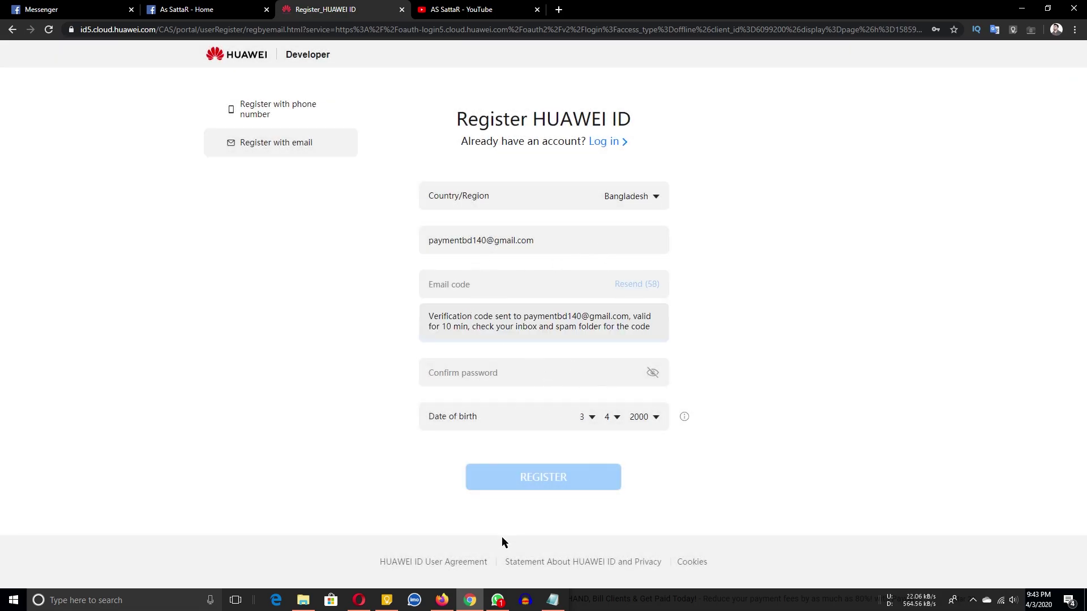
pyautogui.click(360, 599)
pyautogui.moveTo(742, 240); pyautogui.dragTo(732, 116)
pyautogui.click(650, 272)
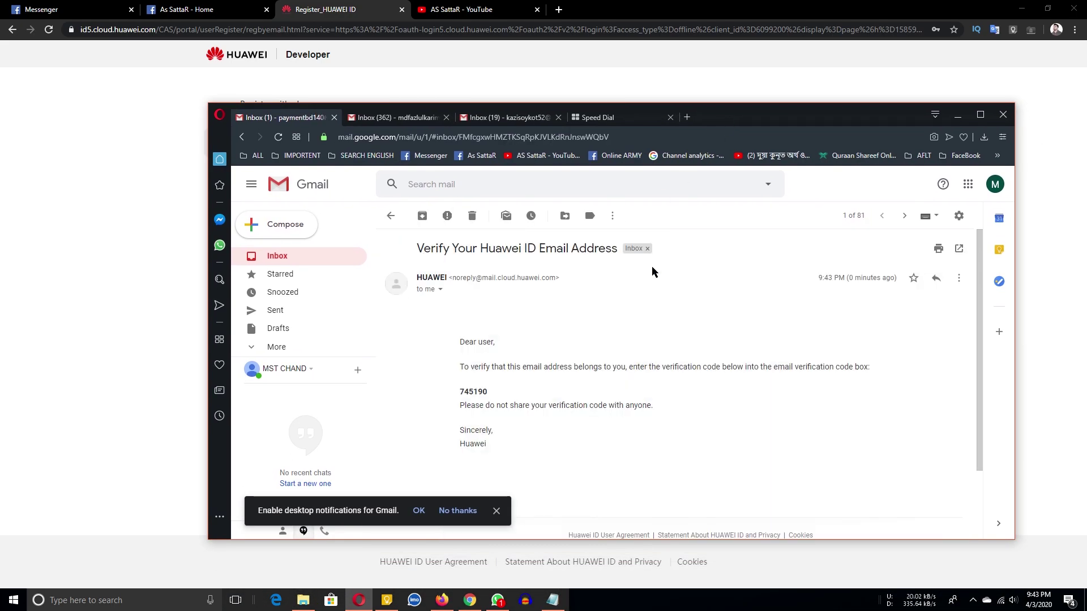
pyautogui.rightClick(470, 391)
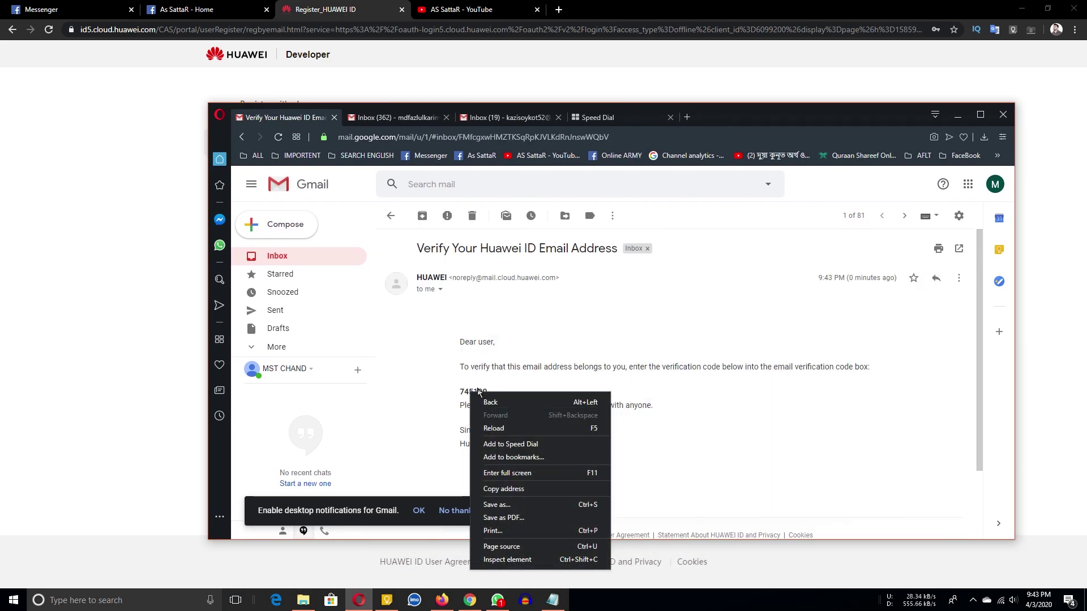
pyautogui.click(469, 391)
pyautogui.doubleClick(468, 392)
pyautogui.rightClick(467, 392)
pyautogui.click(479, 430)
# Paste the email verification code and enter the account password in both password fields
pyautogui.click(958, 115)
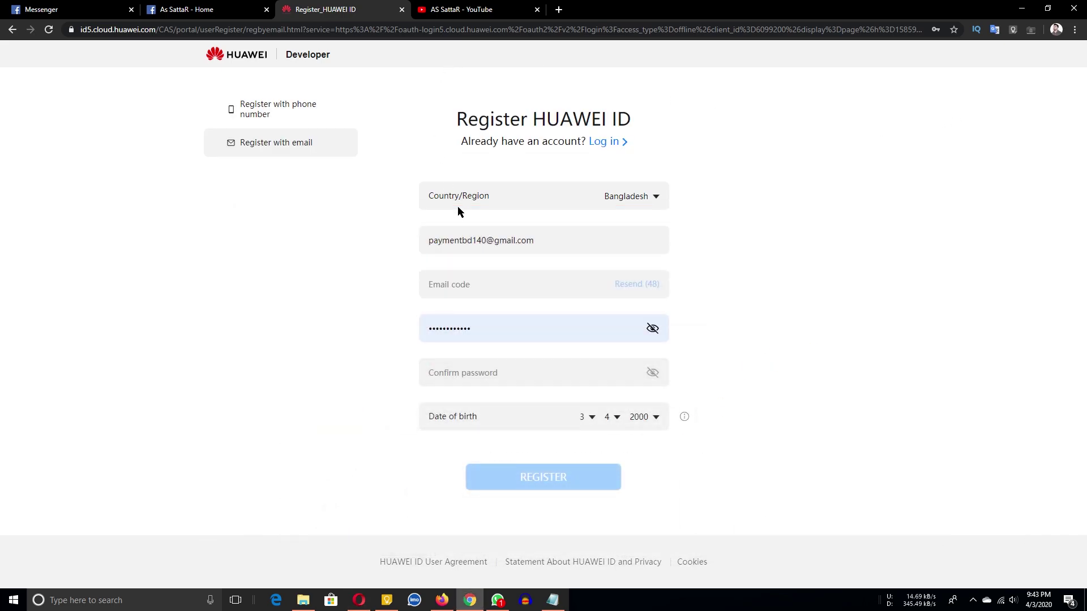
pyautogui.click(486, 289)
pyautogui.hotkey('ctrl', 'v')
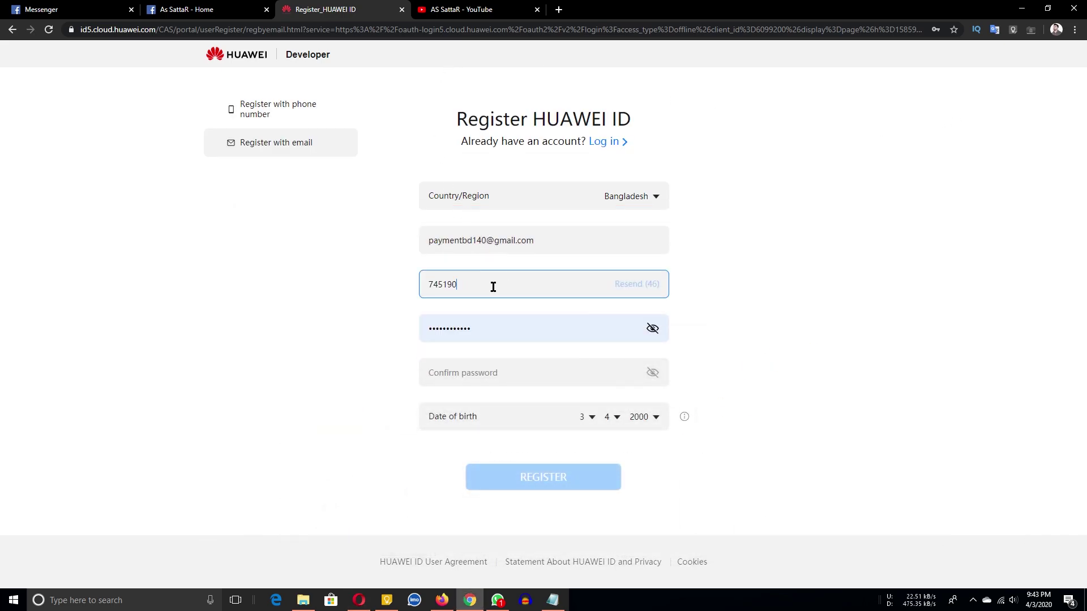
pyautogui.doubleClick(530, 327)
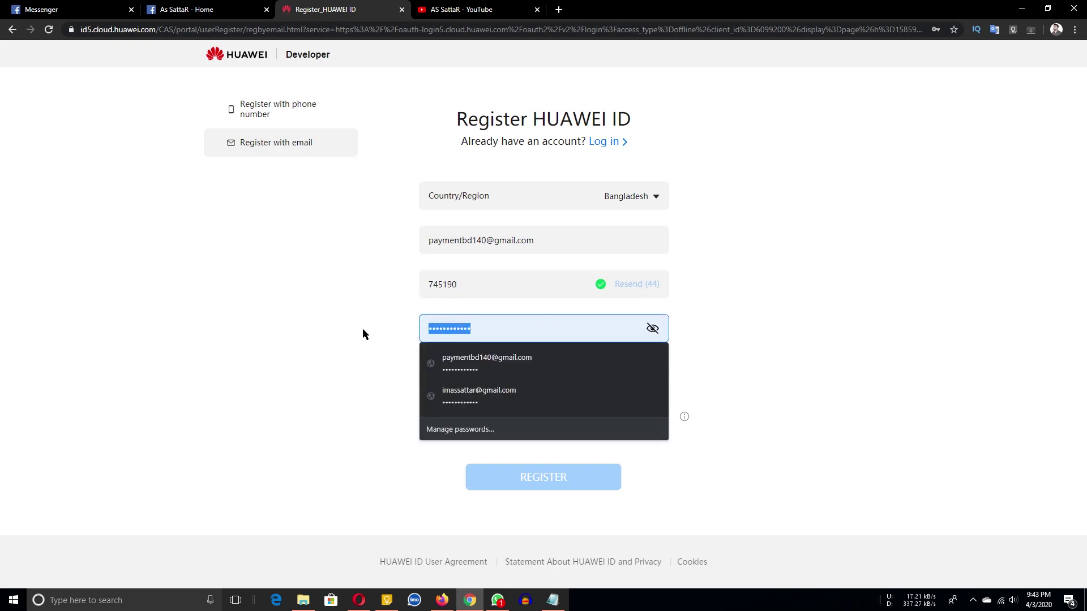
pyautogui.write('a')
pyautogui.press('BackSpace')
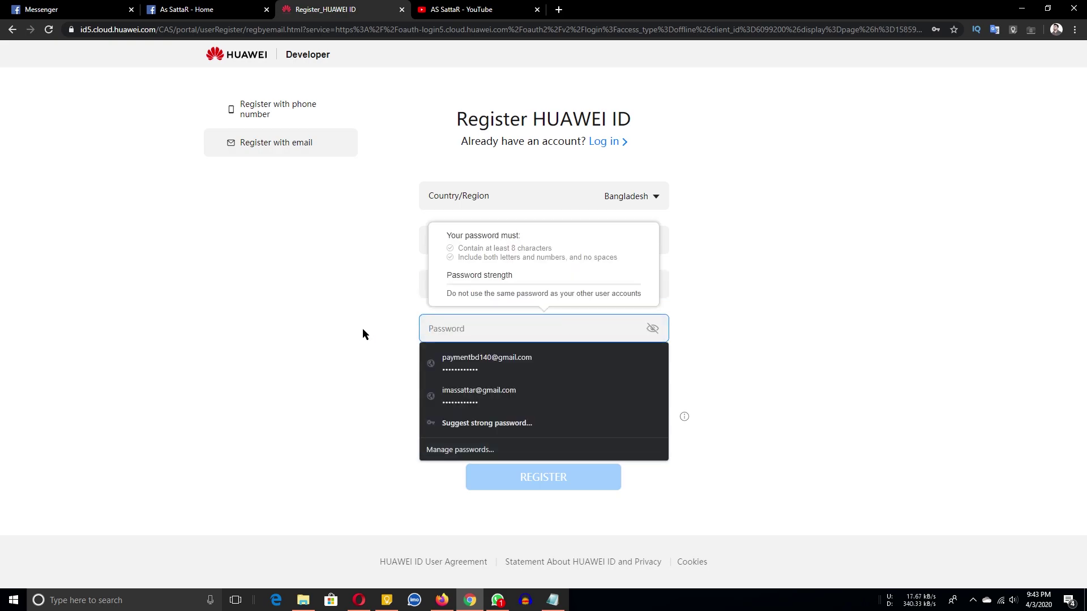
pyautogui.write('aaaaaaaaaaaa')
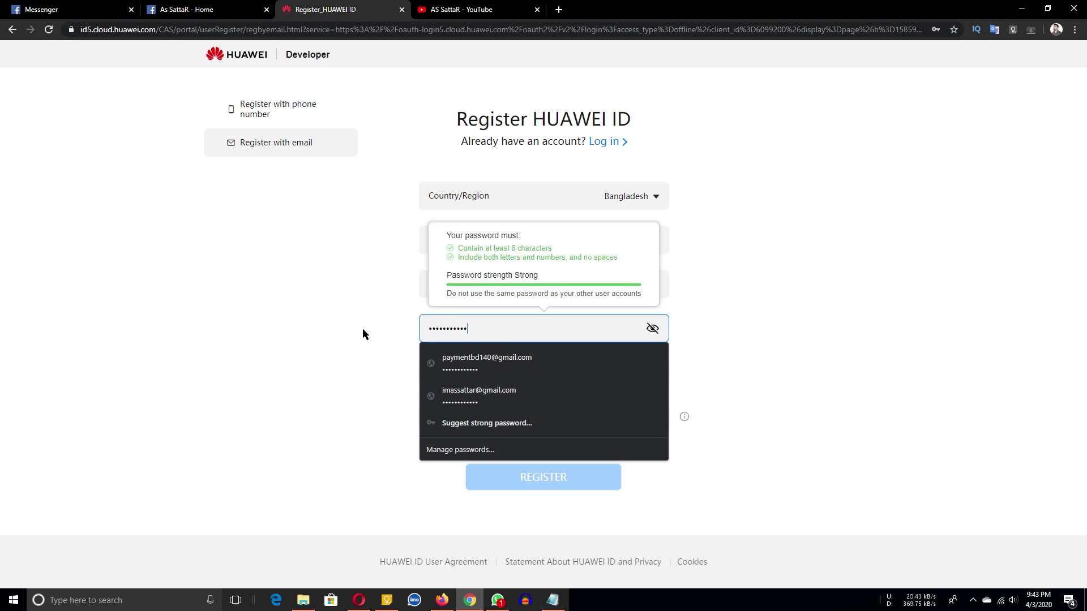
pyautogui.click(297, 375)
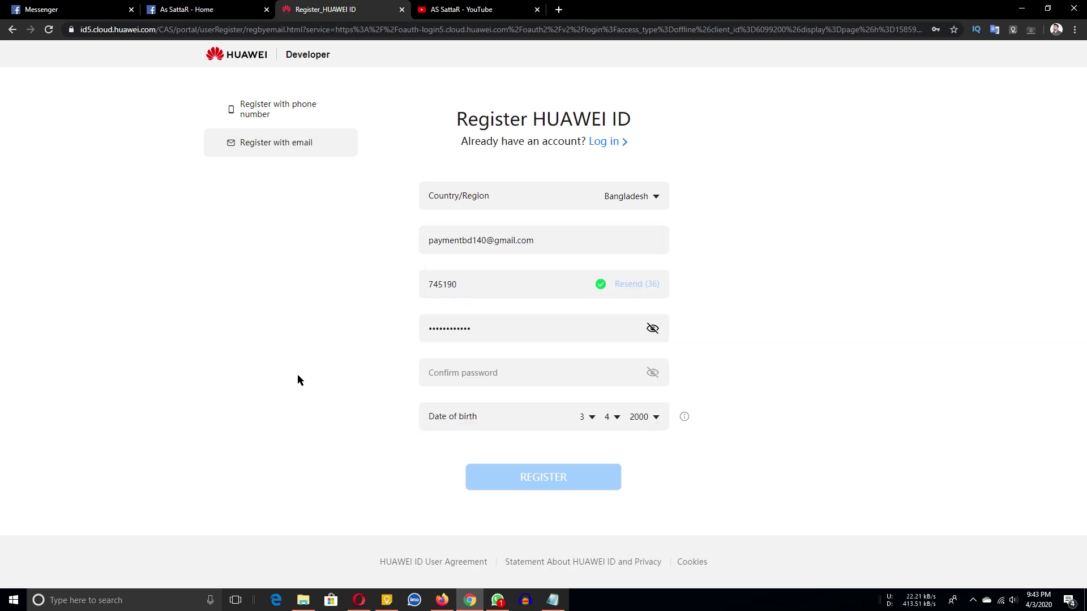
pyautogui.click(509, 373)
pyautogui.write('aaaaaaaa')
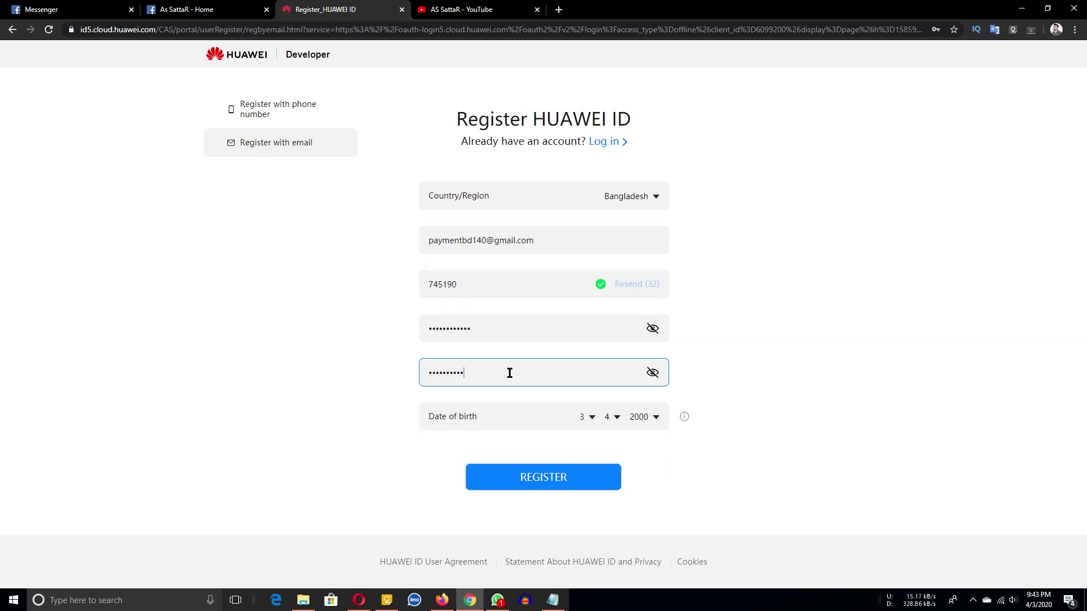
pyautogui.write('a')
pyautogui.moveTo(719, 8); pyautogui.dragTo(742, 0)
# Set the birth date to day 13, month 3 and the birth year, then submit the registration
pyautogui.click(585, 418)
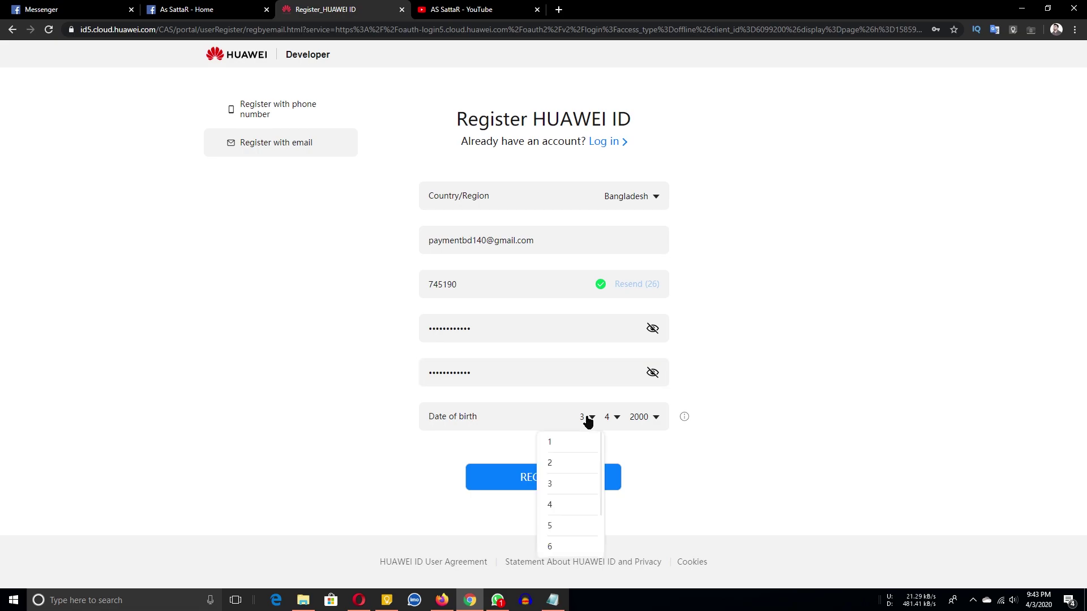
pyautogui.scroll(-5, 568, 523)
pyautogui.scroll(2, 570, 523)
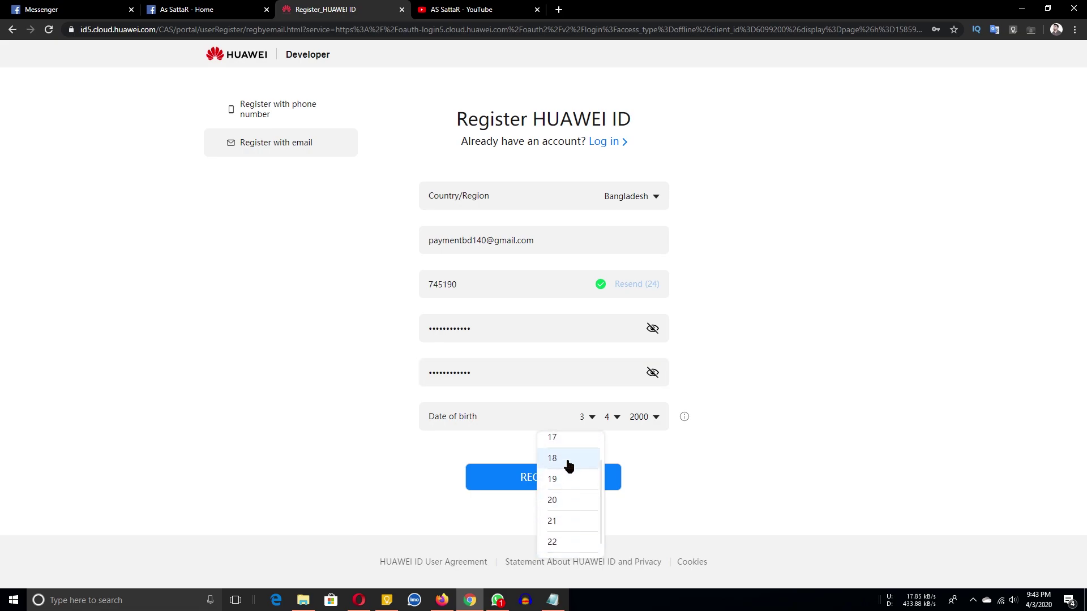
pyautogui.click(564, 473)
pyautogui.click(611, 417)
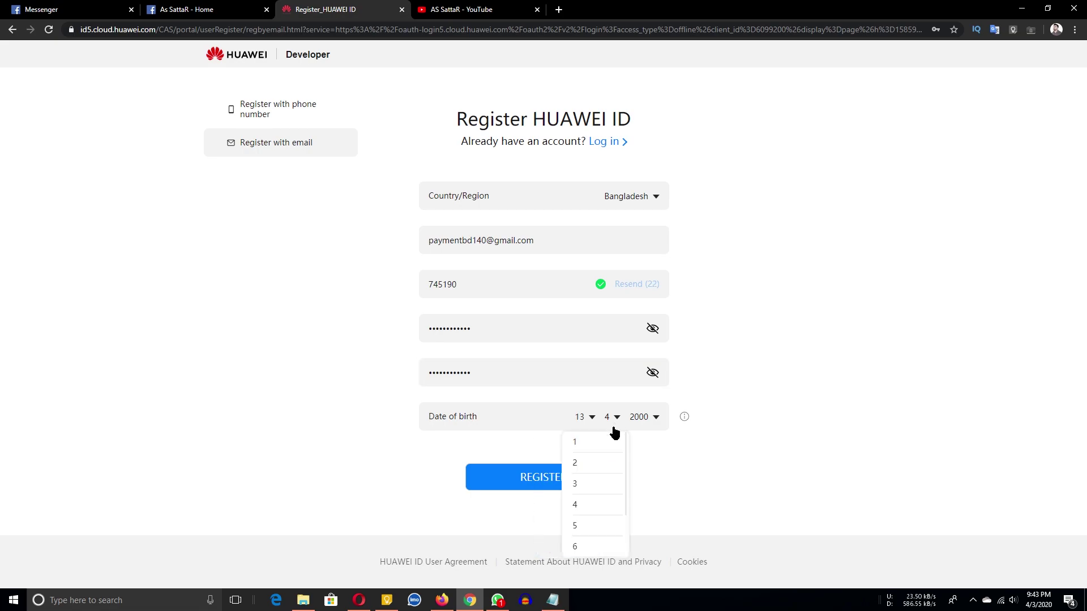
pyautogui.click(585, 482)
pyautogui.click(642, 417)
pyautogui.scroll(-10, 642, 457)
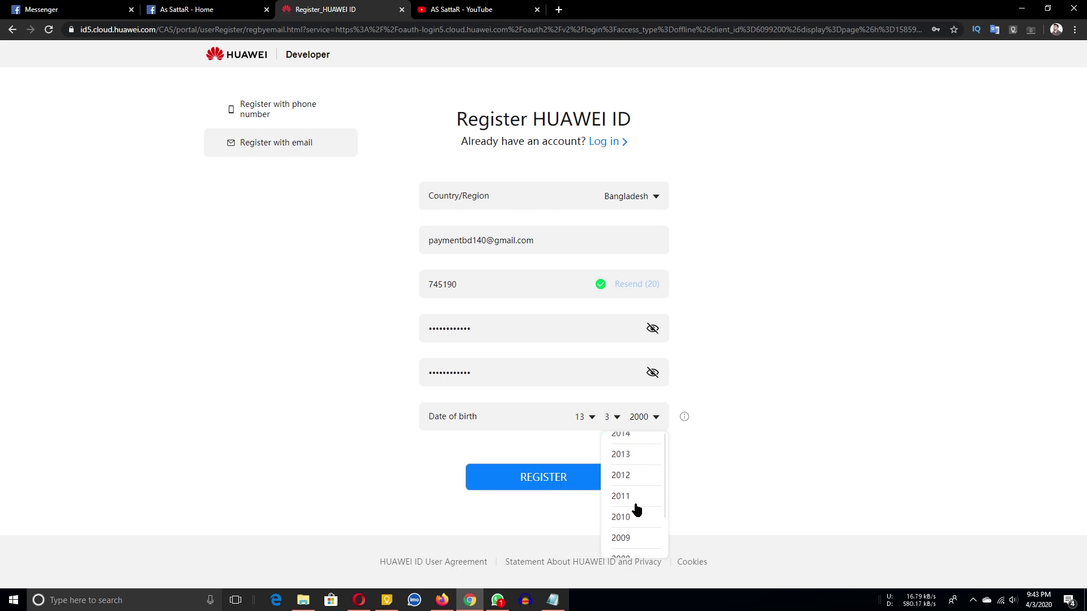
pyautogui.scroll(3, 634, 516)
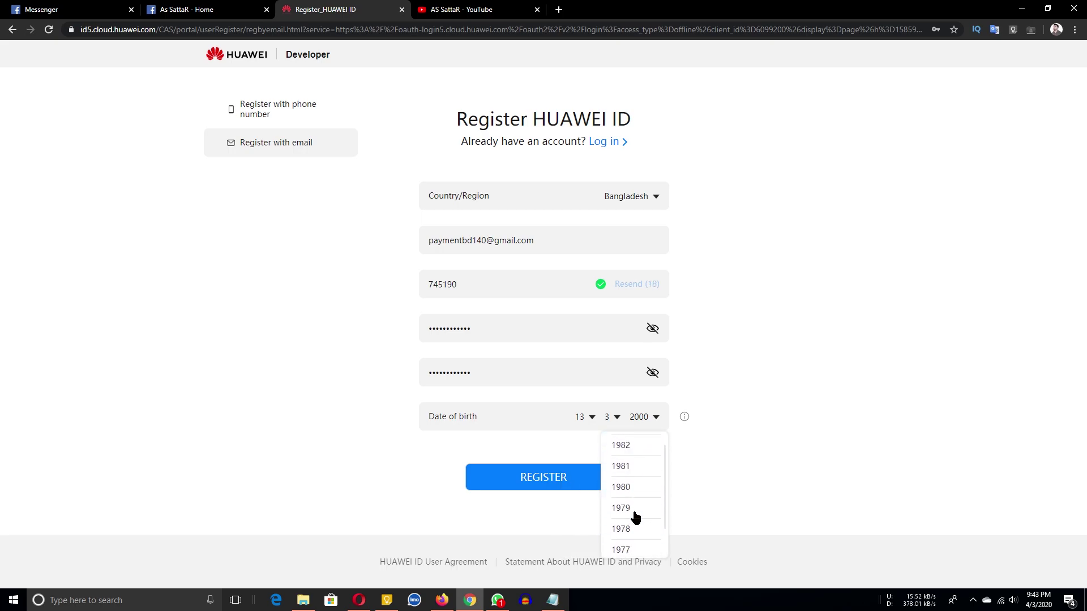
pyautogui.click(633, 516)
pyautogui.click(571, 481)
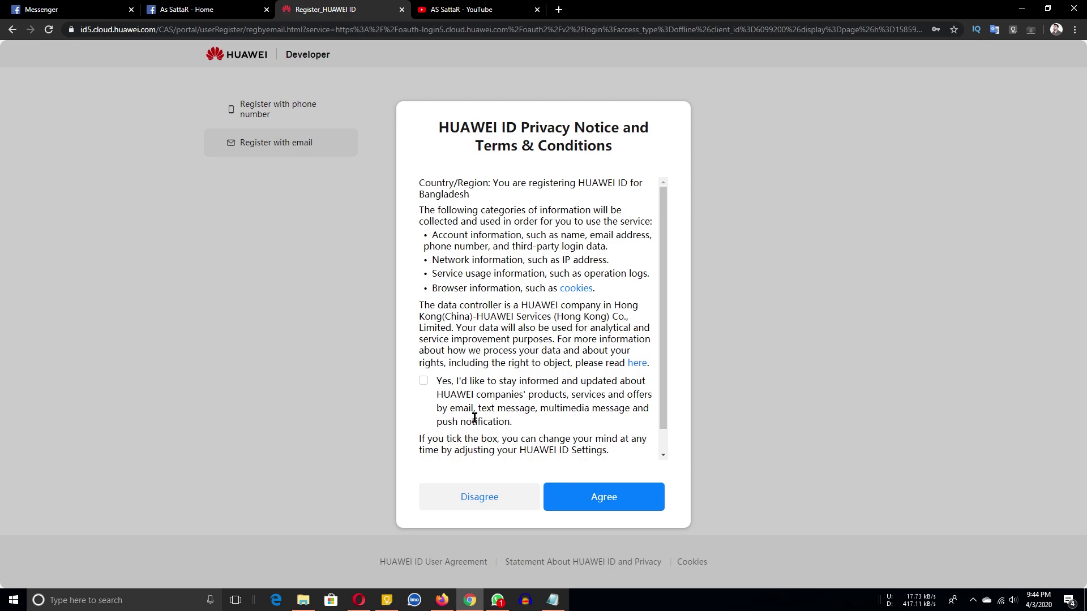
# Opt in to Huawei product updates, agree to the terms, and skip the security phone setup
pyautogui.click(421, 383)
pyautogui.click(558, 508)
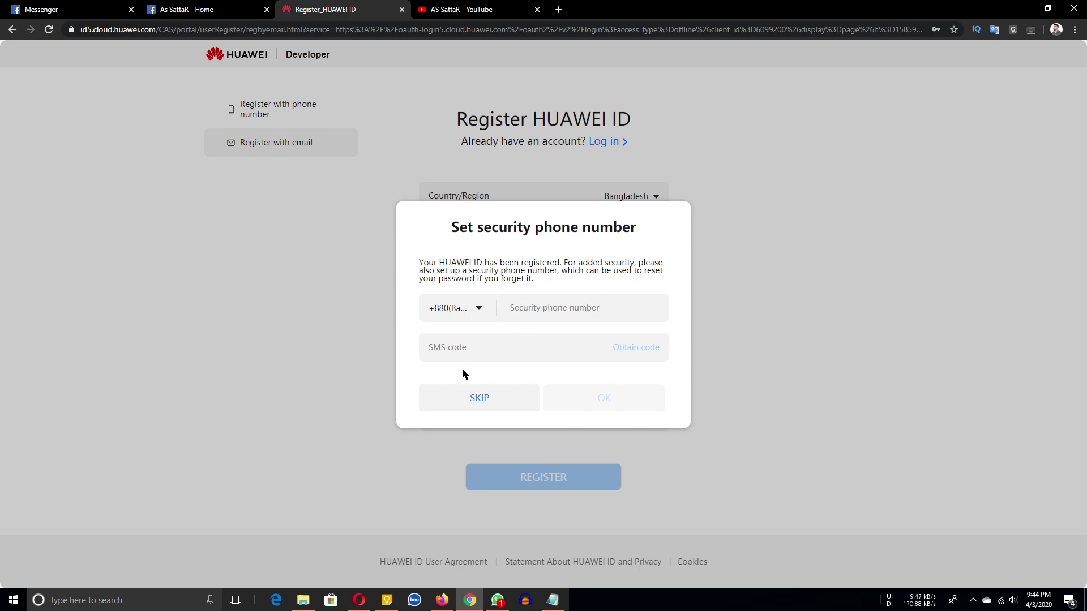
pyautogui.click(490, 399)
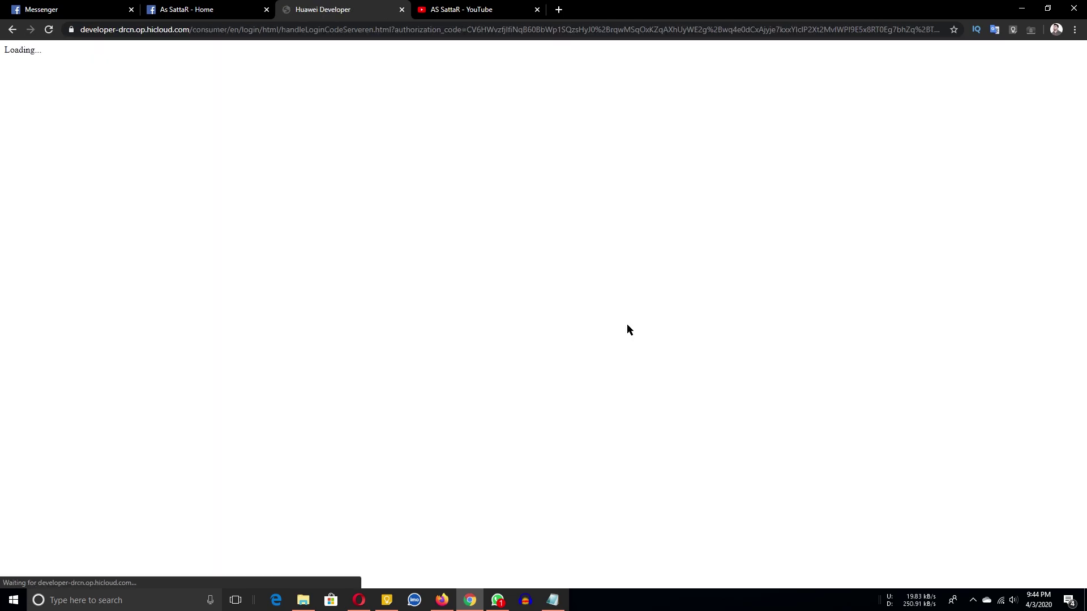
pyautogui.moveTo(304, 607)
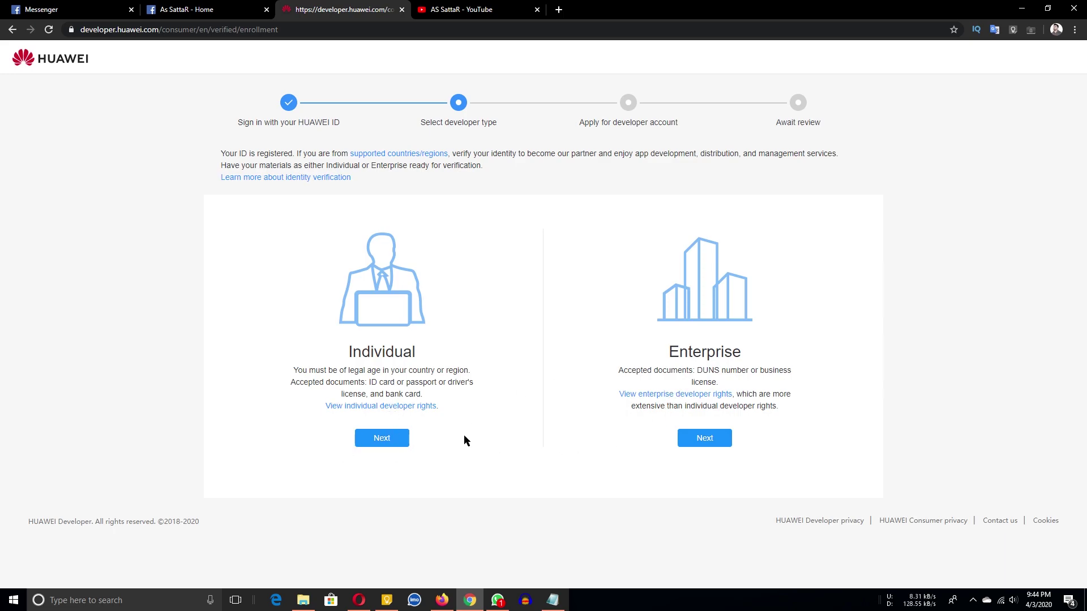
# Continue as an Individual developer and paste the legal name from the notes
pyautogui.click(388, 437)
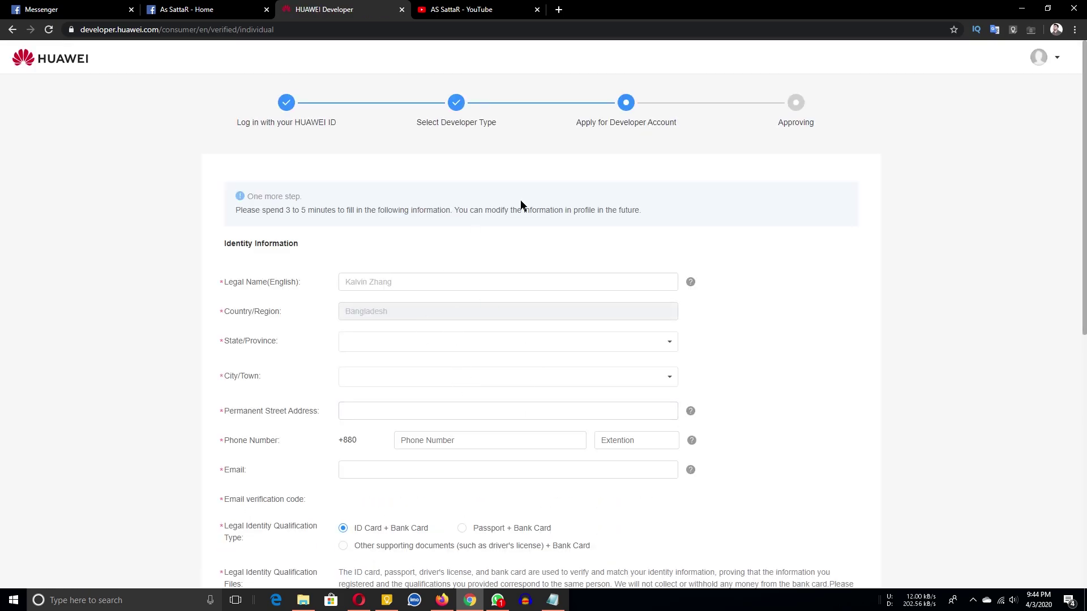
pyautogui.doubleClick(682, 4)
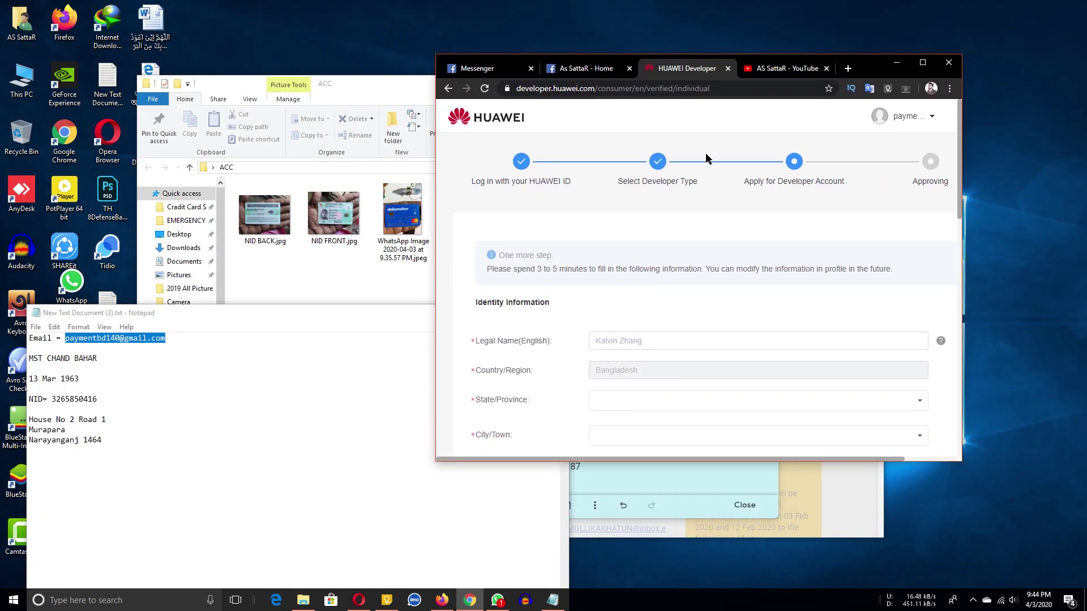
pyautogui.scroll(-2, 688, 194)
pyautogui.moveTo(101, 359); pyautogui.dragTo(25, 360)
pyautogui.hotkey('ctrl', 'c')
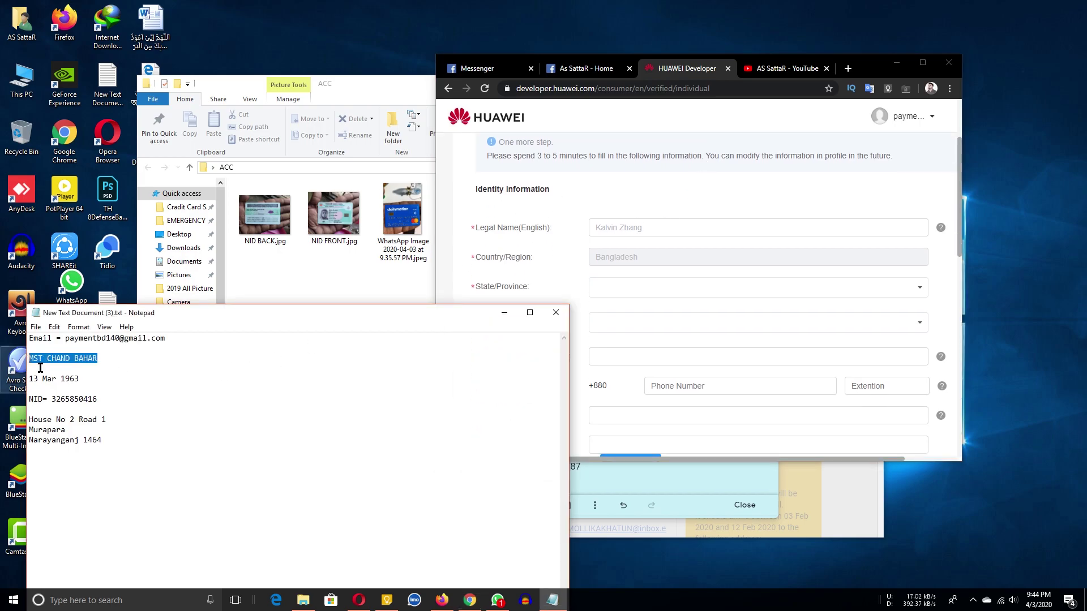
pyautogui.click(631, 227)
pyautogui.hotkey('ctrl', 'v')
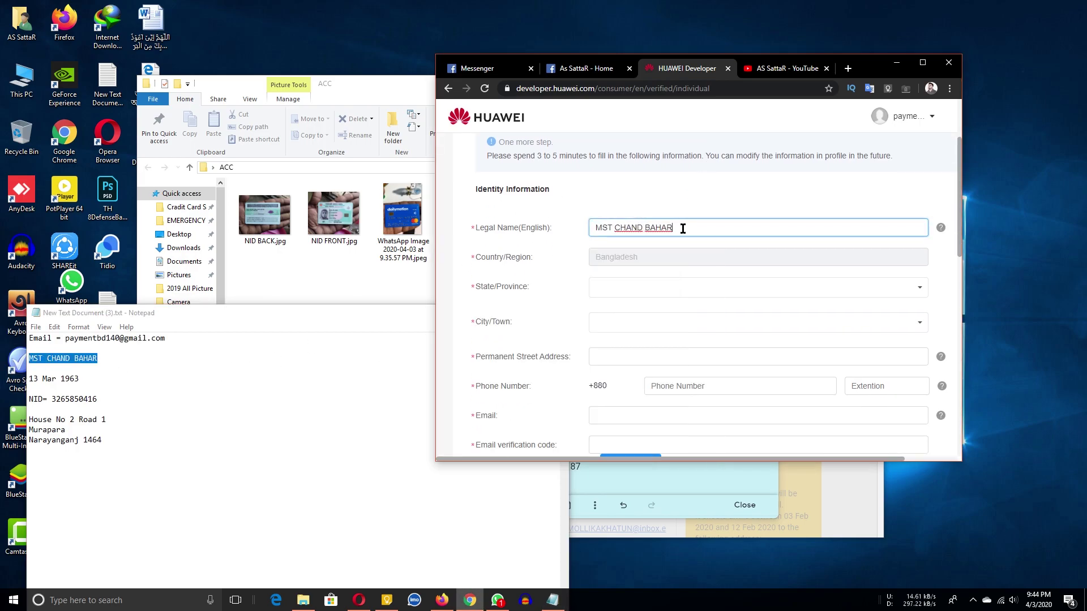
# Set the state to Dhaka and the city to Narayanganj
pyautogui.click(636, 287)
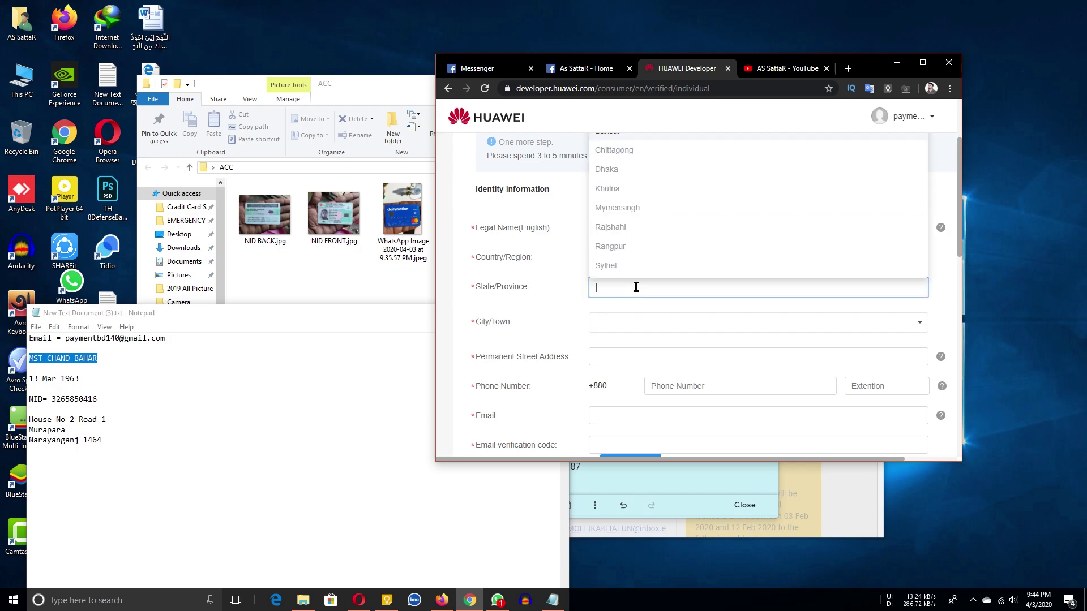
pyautogui.write('dhak')
pyautogui.click(637, 315)
pyautogui.click(638, 318)
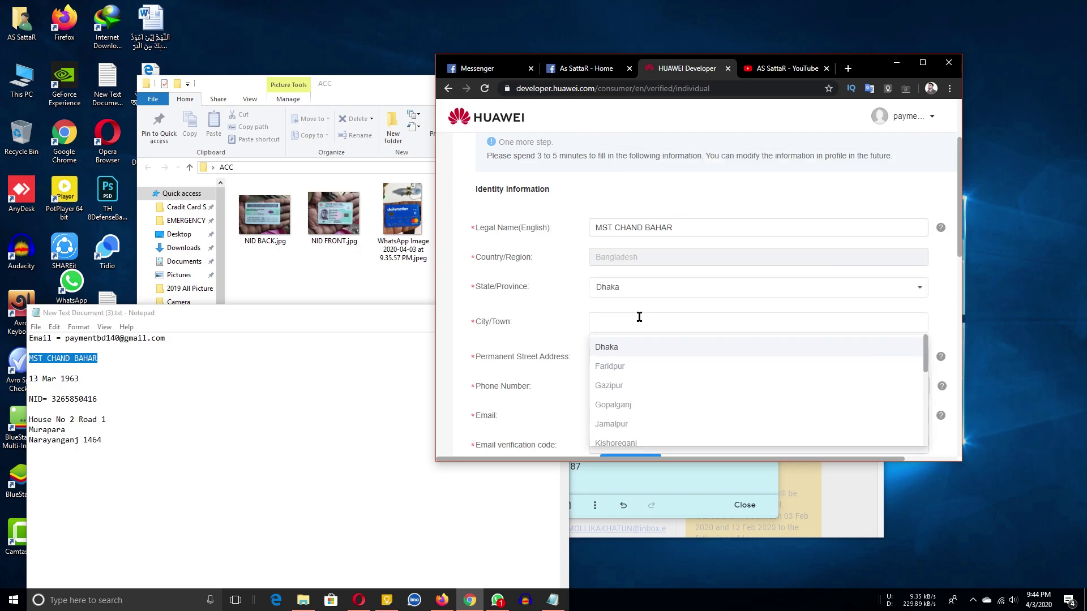
pyautogui.click(639, 317)
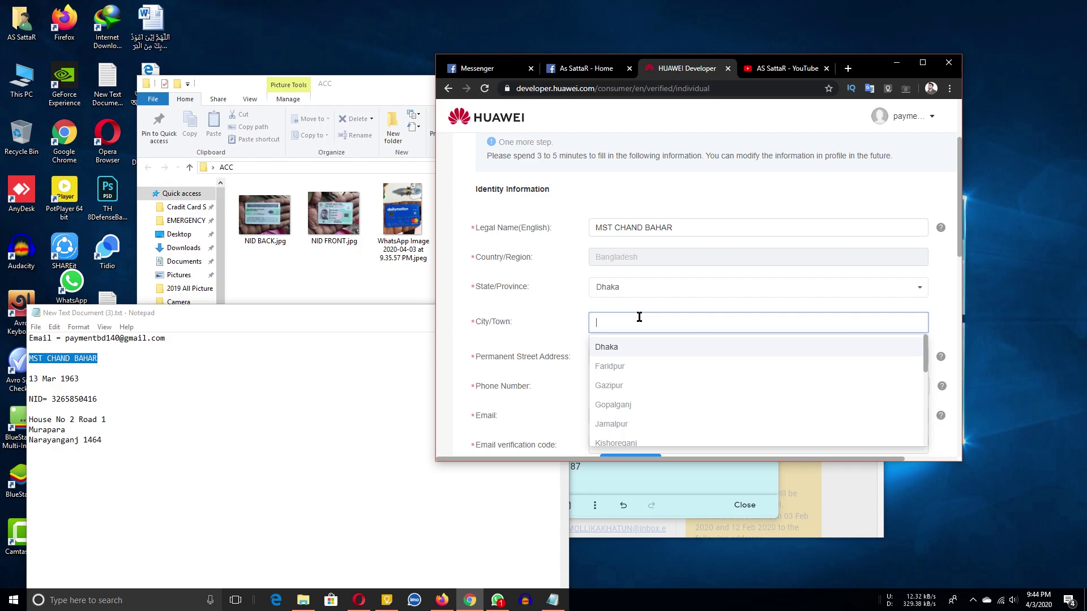
pyautogui.write('nara')
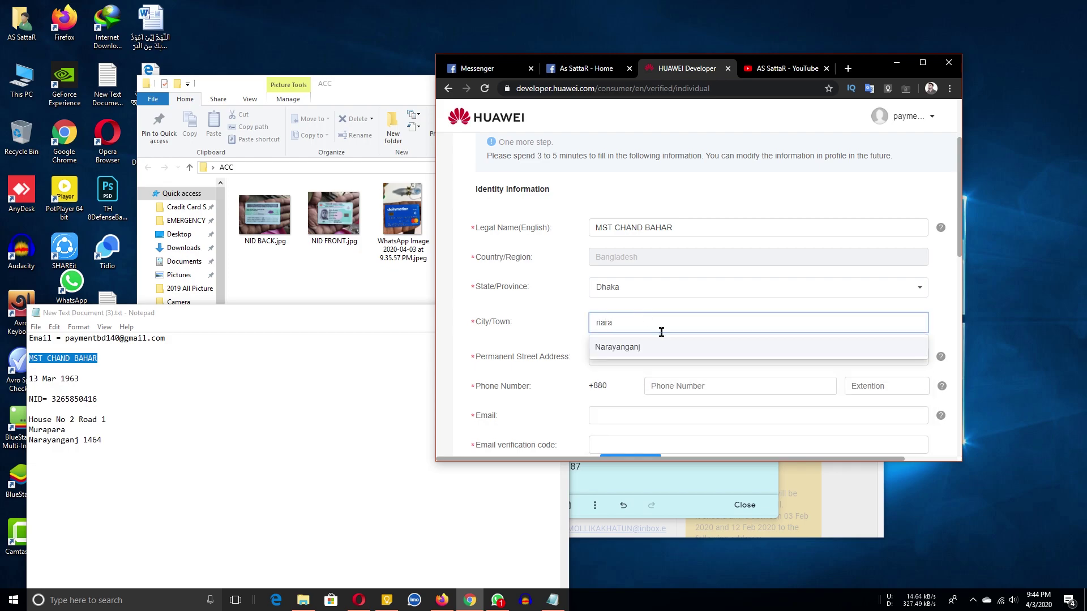
pyautogui.click(660, 345)
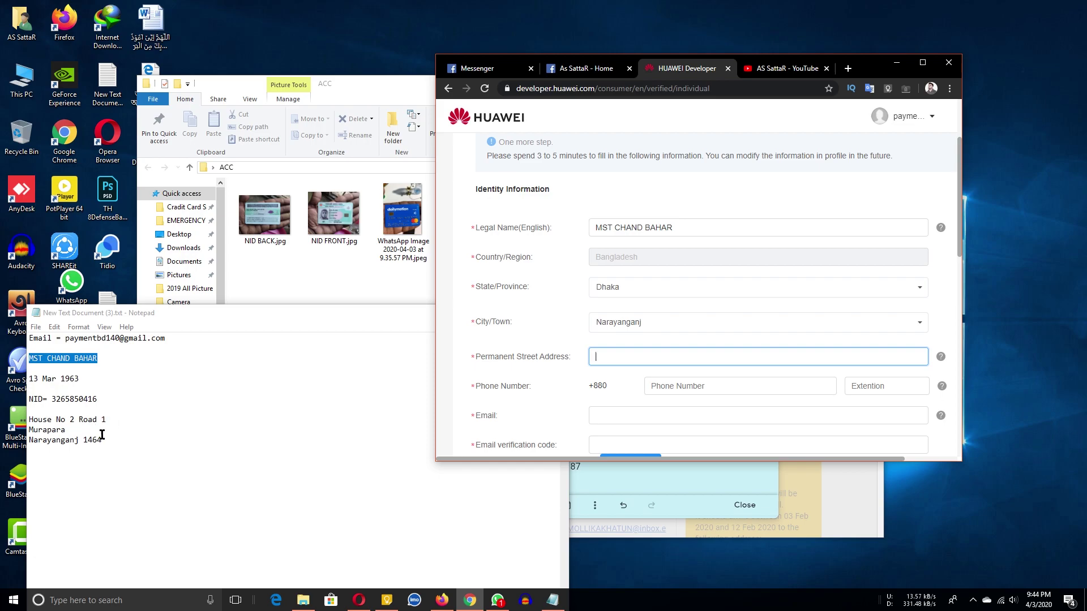
# Fill the street address with the house, road and area name from the notes
pyautogui.doubleClick(68, 432)
pyautogui.hotkey('ctrl', 'c')
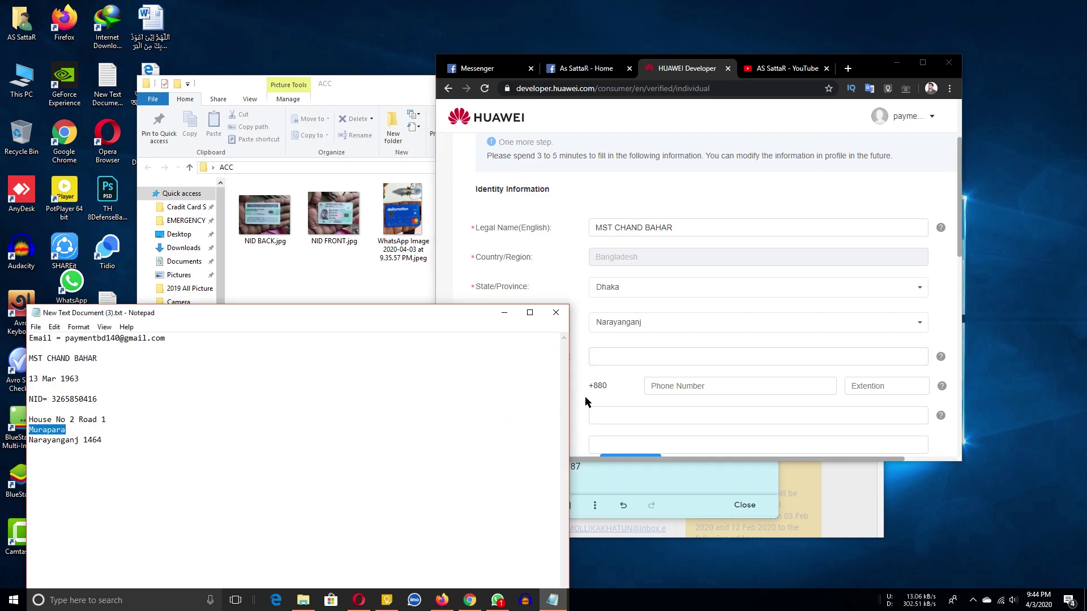
pyautogui.click(619, 357)
pyautogui.hotkey('ctrl', 'v')
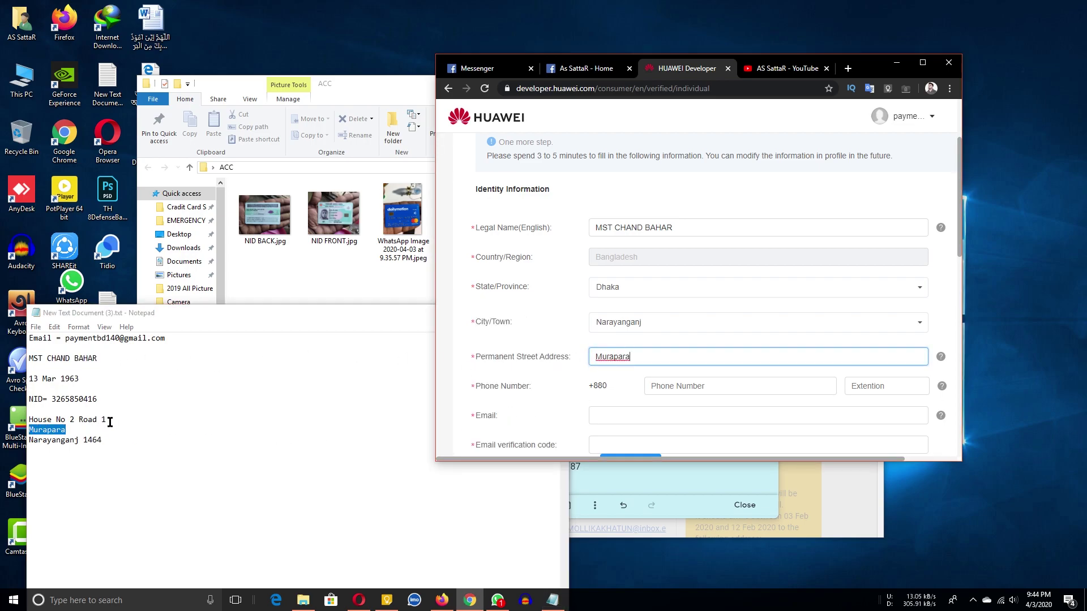
pyautogui.moveTo(110, 422); pyautogui.dragTo(27, 421)
pyautogui.hotkey('ctrl', 'c')
pyautogui.click(592, 356)
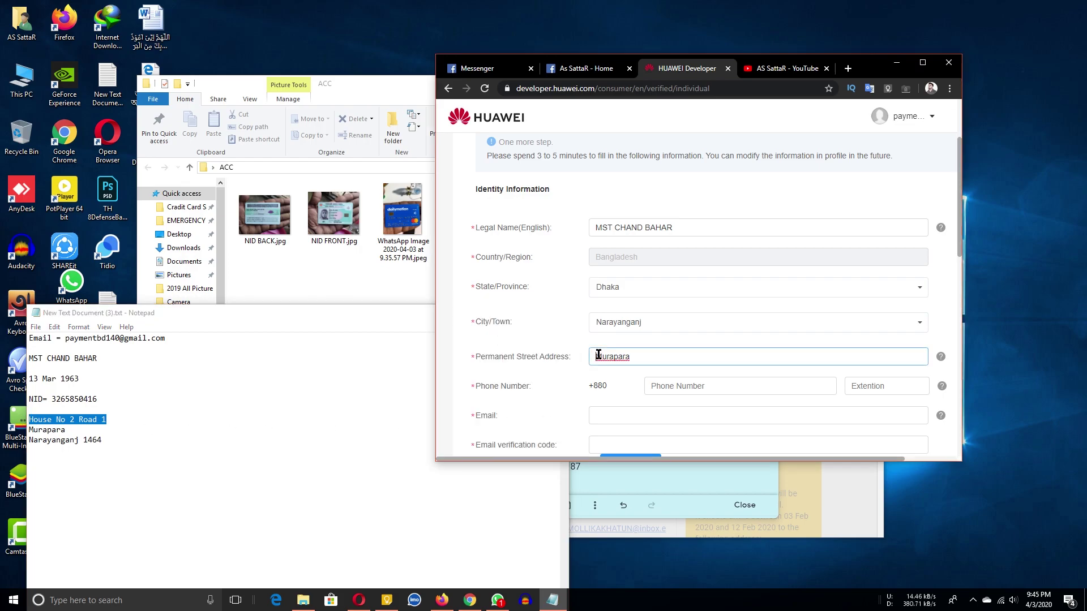
pyautogui.hotkey('ctrl', 'v')
pyautogui.scroll(-1, 804, 343)
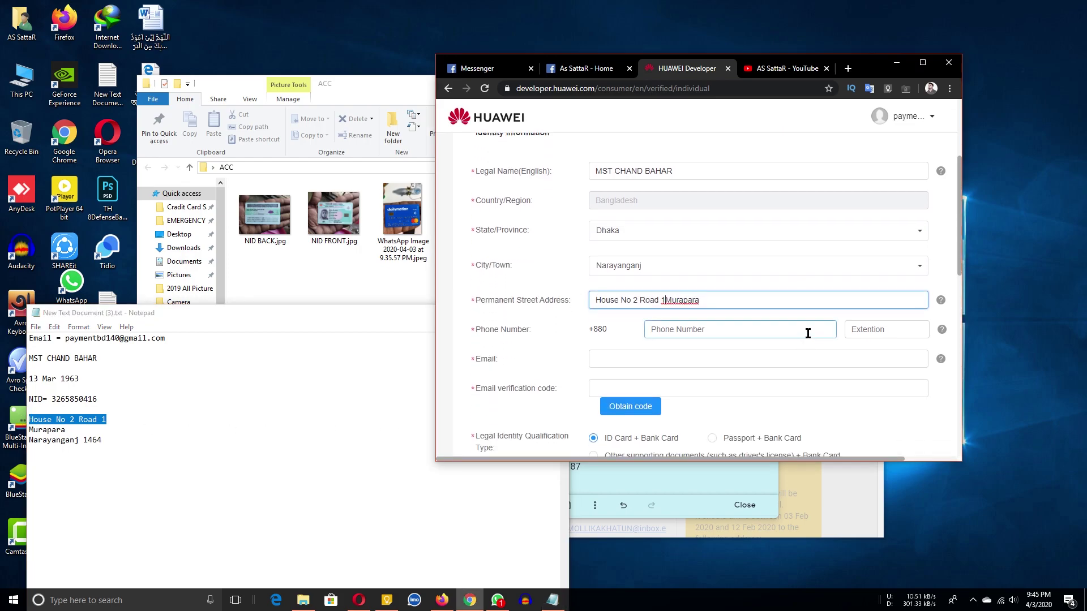
pyautogui.scroll(-1, 648, 383)
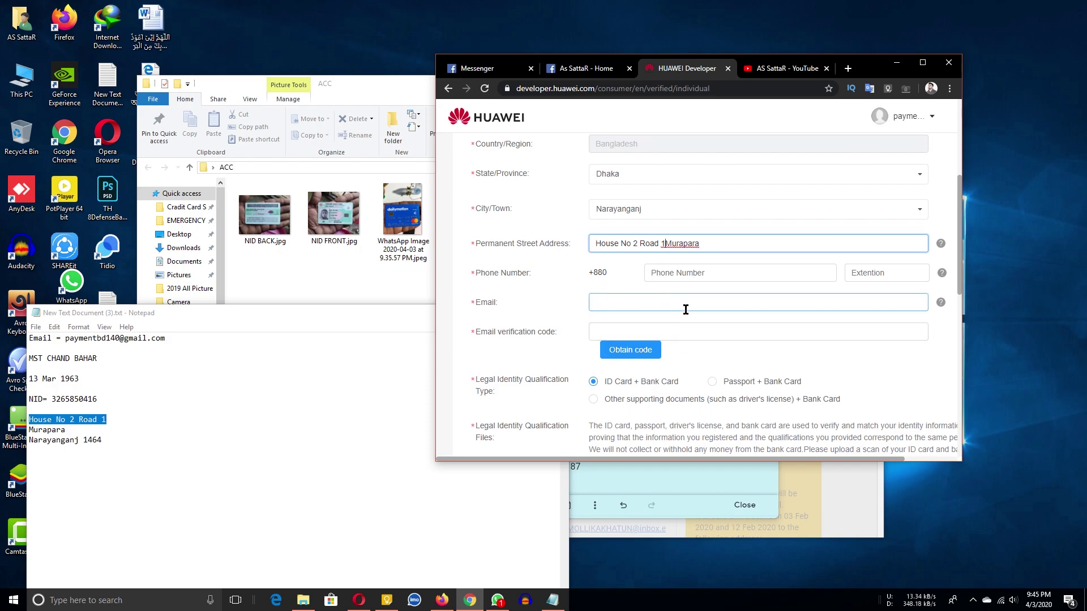
# Paste the email address, request a verification code, and open the Huawei code email in Gmail
pyautogui.click(159, 340)
pyautogui.doubleClick(158, 338)
pyautogui.hotkey('ctrl', 'c')
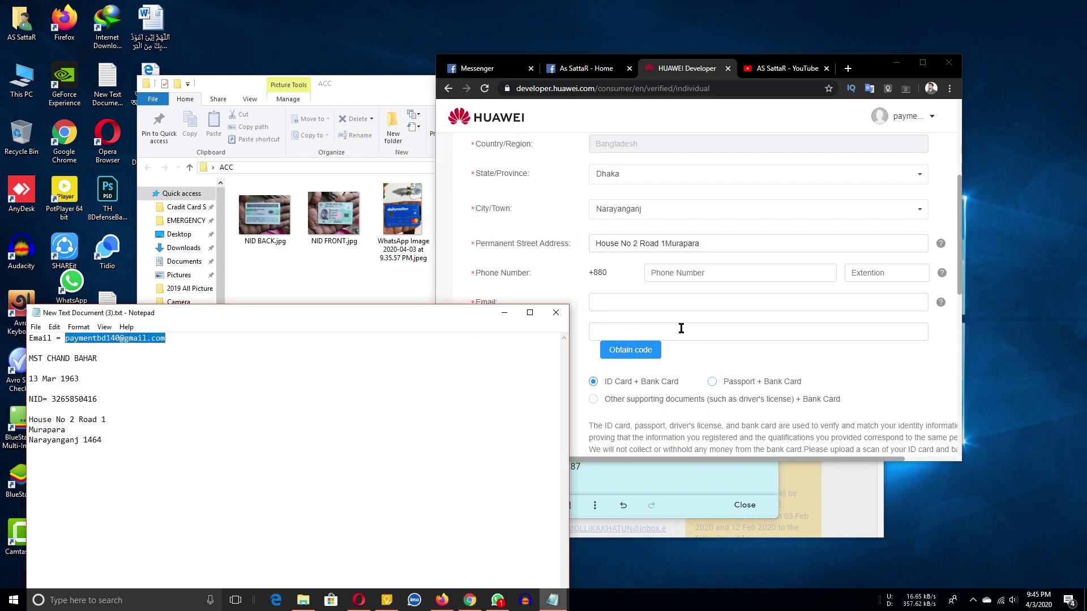
pyautogui.click(658, 301)
pyautogui.hotkey('ctrl', 'v')
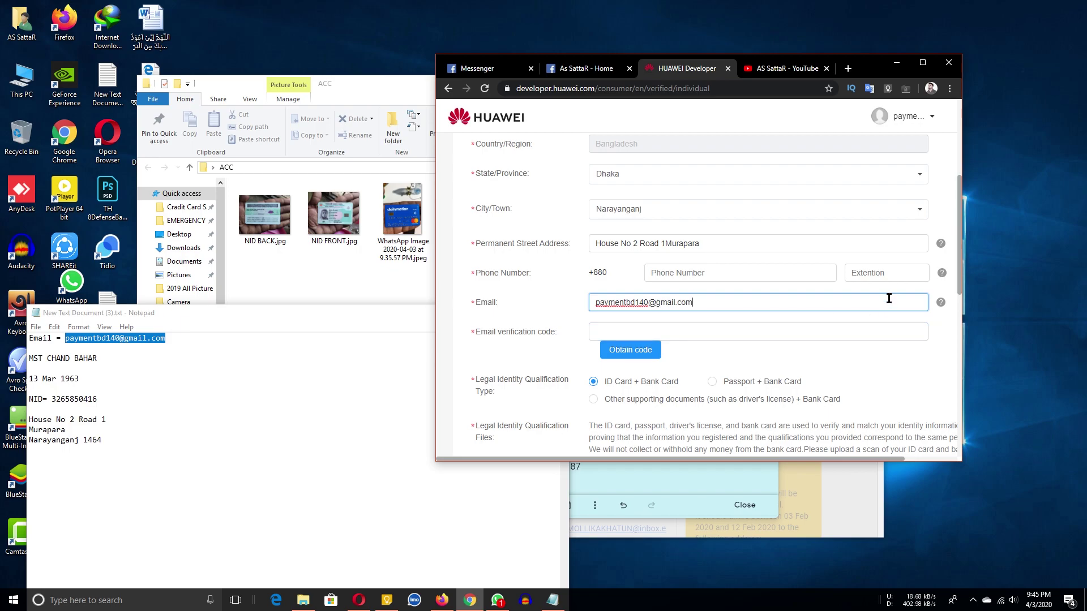
pyautogui.click(629, 350)
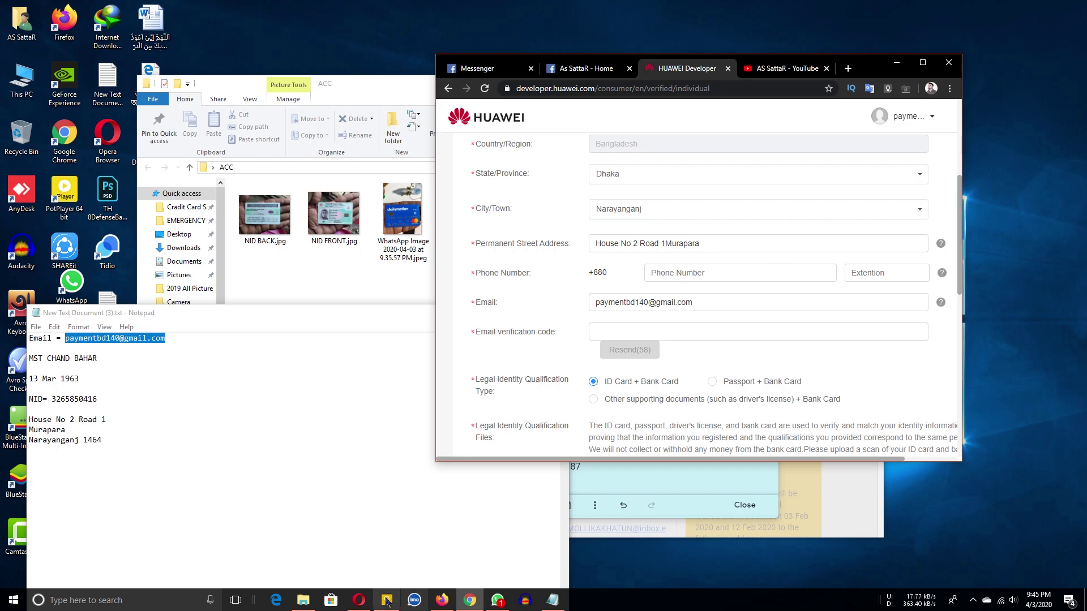
pyautogui.click(359, 600)
pyautogui.click(278, 256)
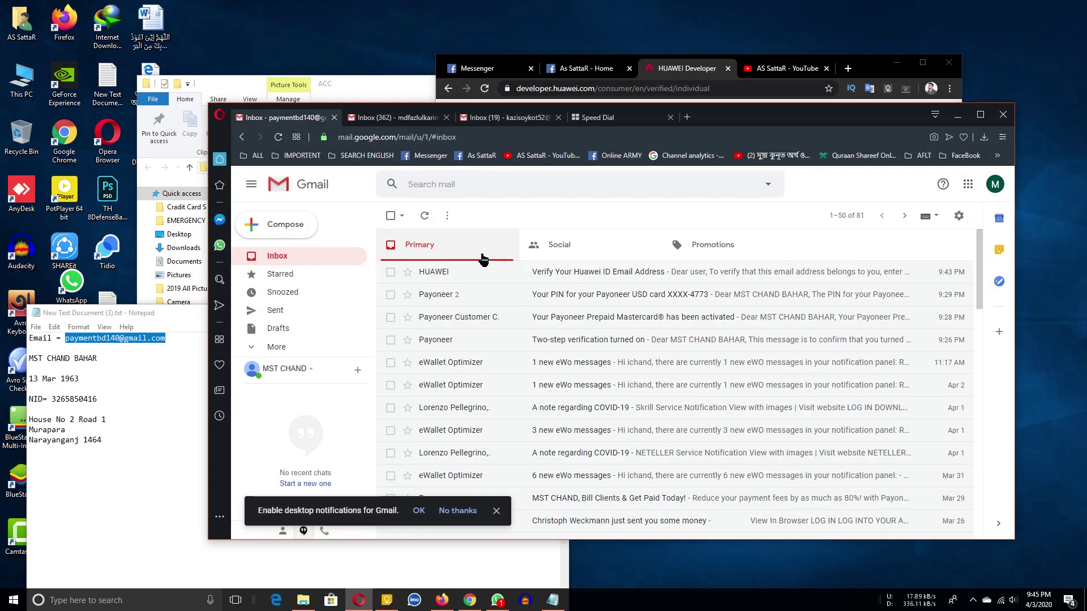
pyautogui.click(650, 272)
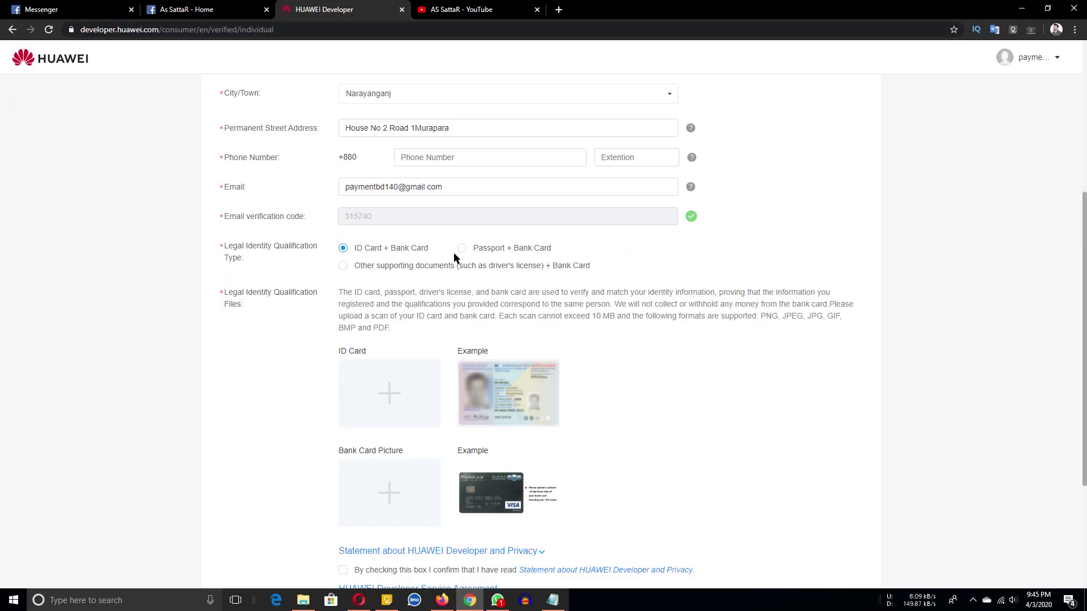
# Set the Legal Identity Qualification Type to ID Card + Bank Card
pyautogui.click(473, 252)
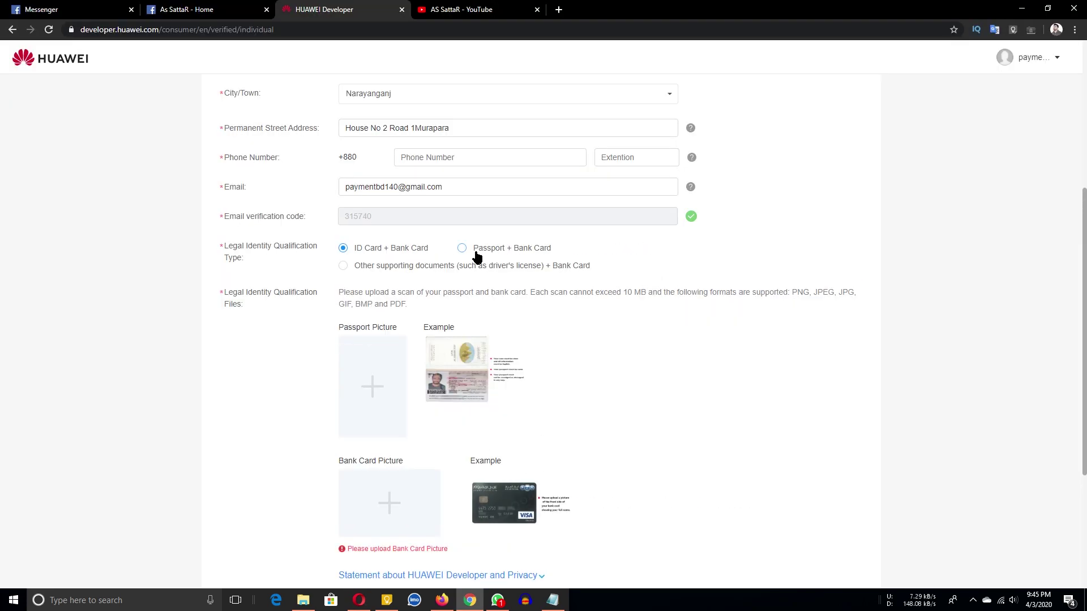
pyautogui.click(363, 266)
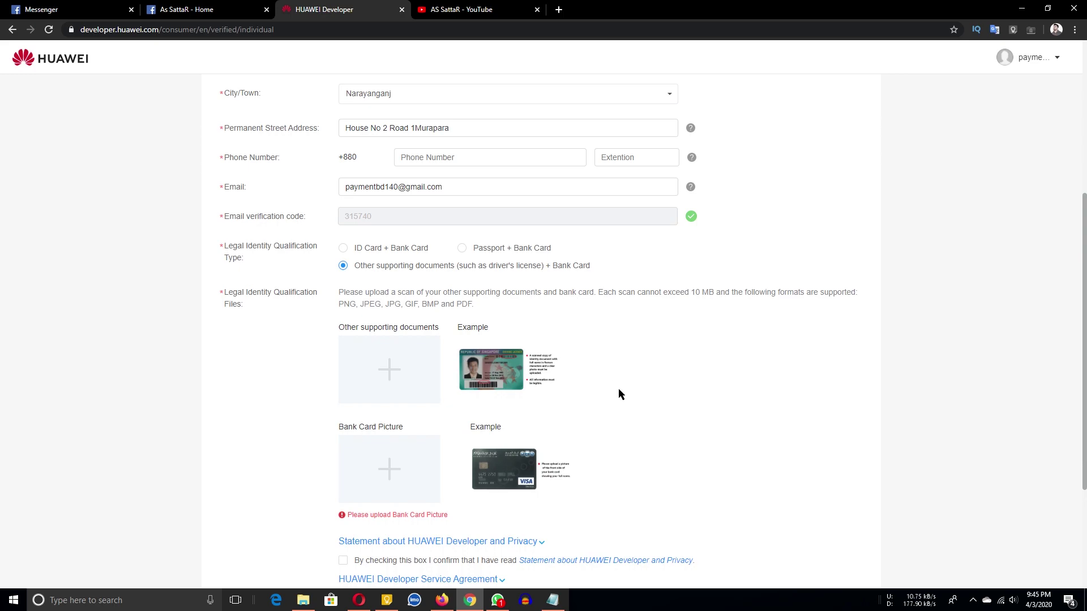
pyautogui.click(404, 250)
pyautogui.click(539, 250)
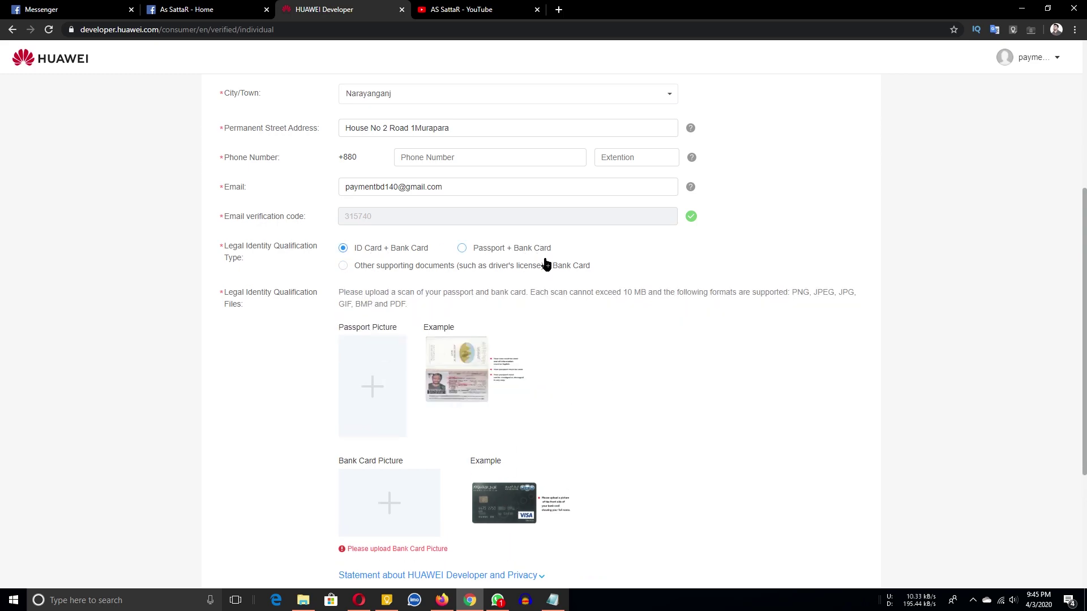
pyautogui.click(382, 252)
# View the bank card and ID card example images, then scroll to the ID card upload area
pyautogui.click(512, 498)
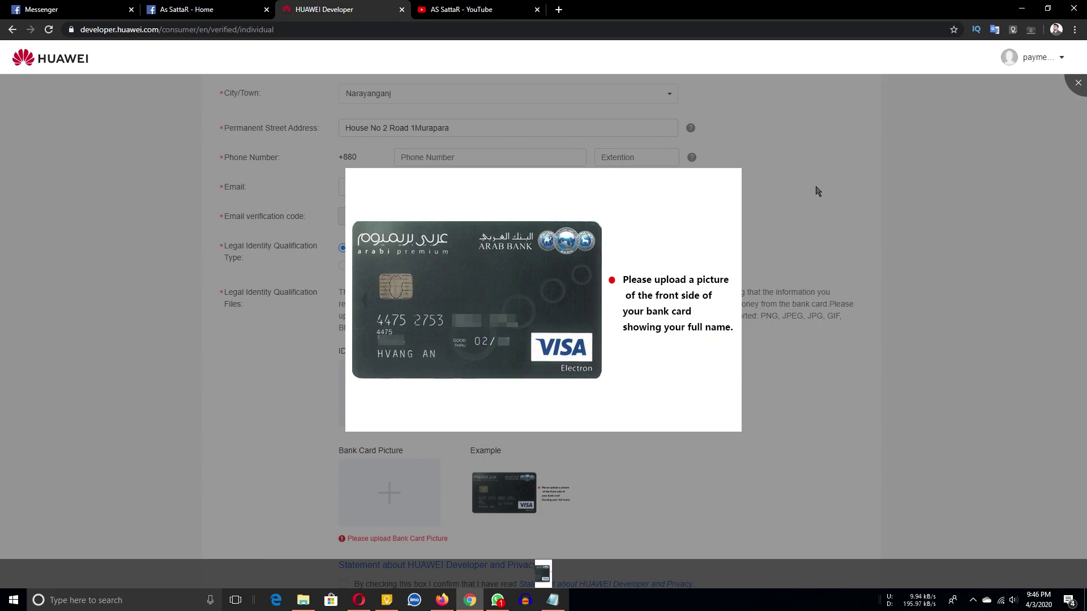
pyautogui.click(1076, 83)
pyautogui.scroll(-1, 623, 294)
pyautogui.click(508, 334)
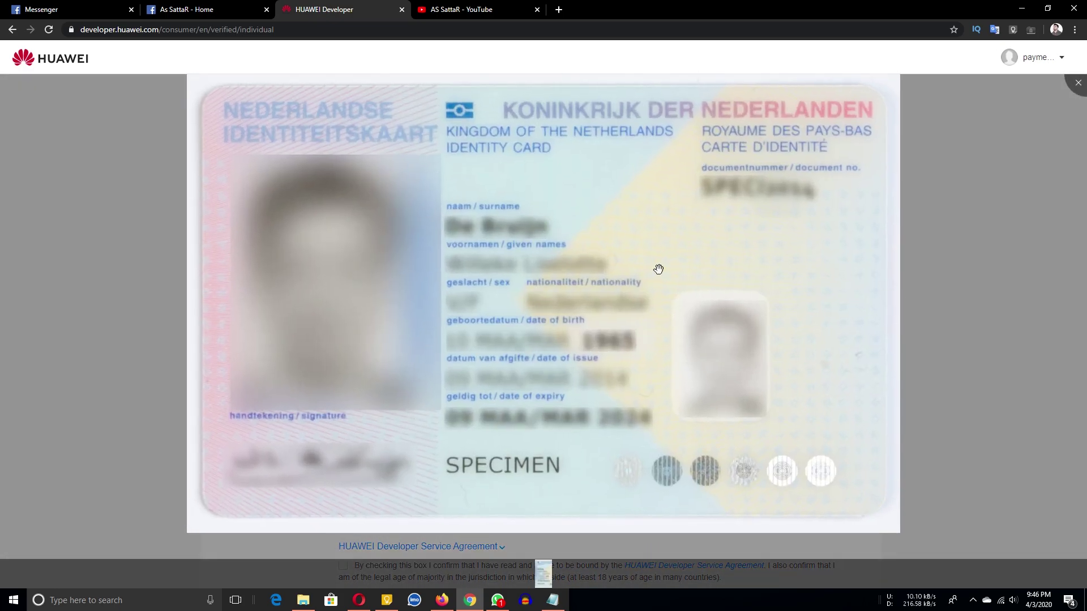
pyautogui.click(1077, 83)
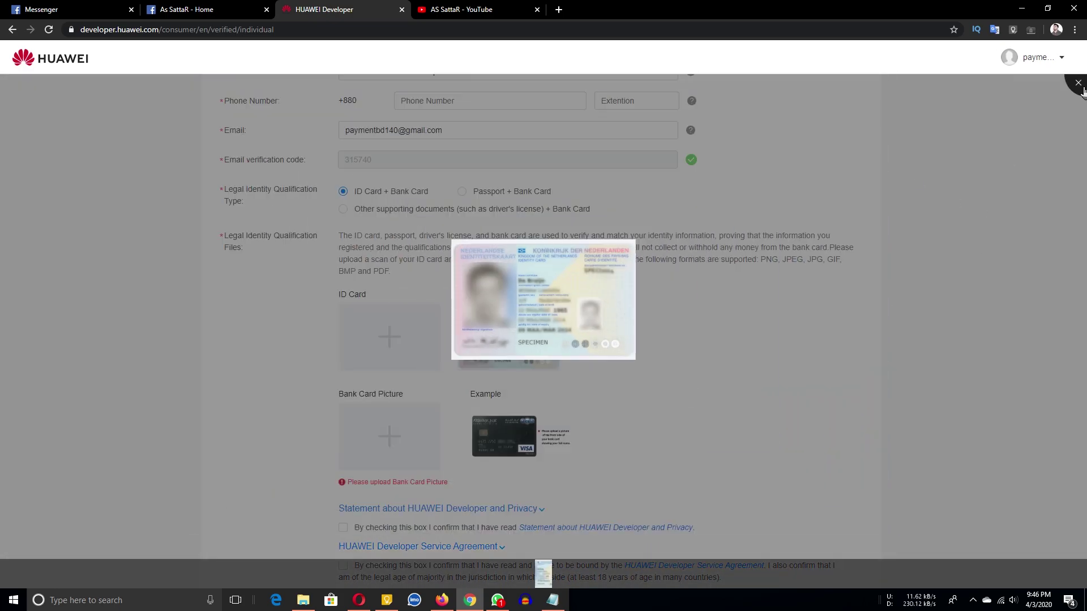
pyautogui.scroll(-1, 705, 310)
pyautogui.scroll(5, 588, 328)
pyautogui.moveTo(689, 328)
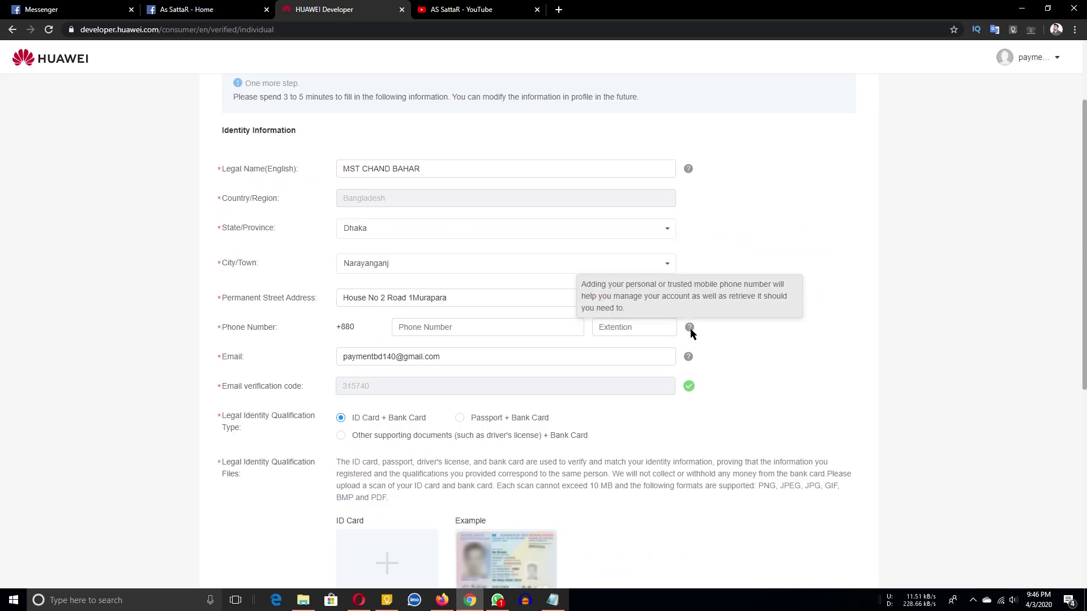
pyautogui.scroll(-2, 481, 334)
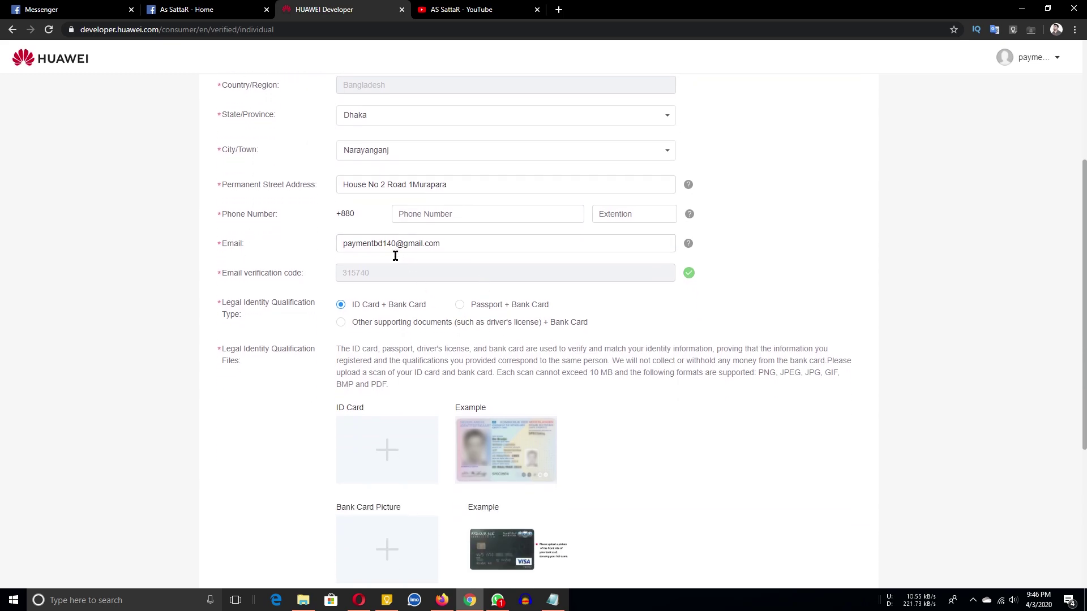
pyautogui.scroll(-1, 477, 413)
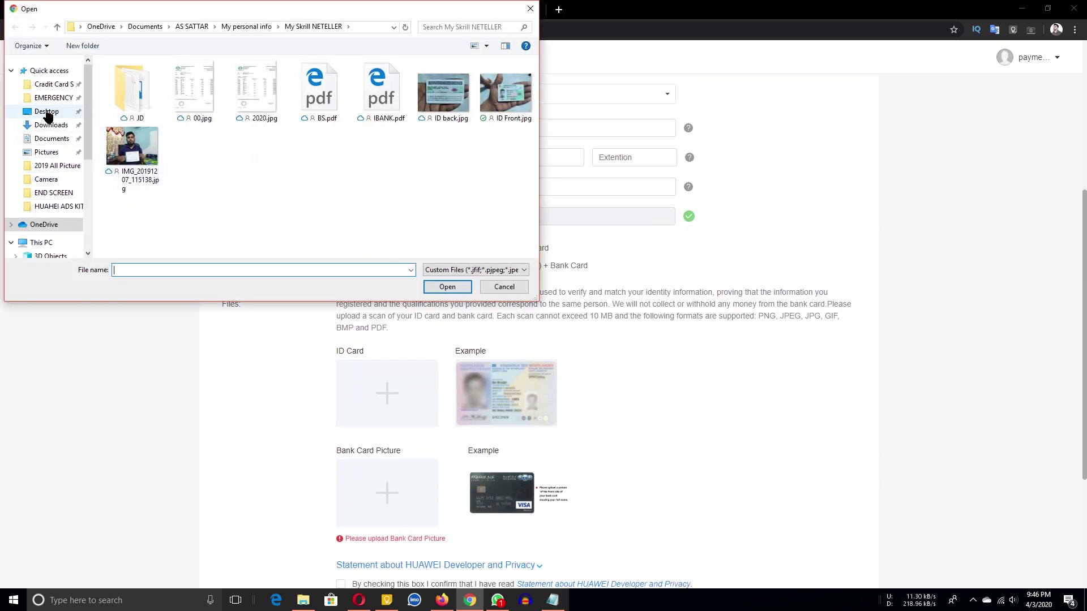
# Upload NID FRONT.jpg from Desktop > ACC as the ID card picture
pyautogui.click(46, 110)
pyautogui.doubleClick(133, 90)
pyautogui.click(192, 101)
pyautogui.doubleClick(193, 100)
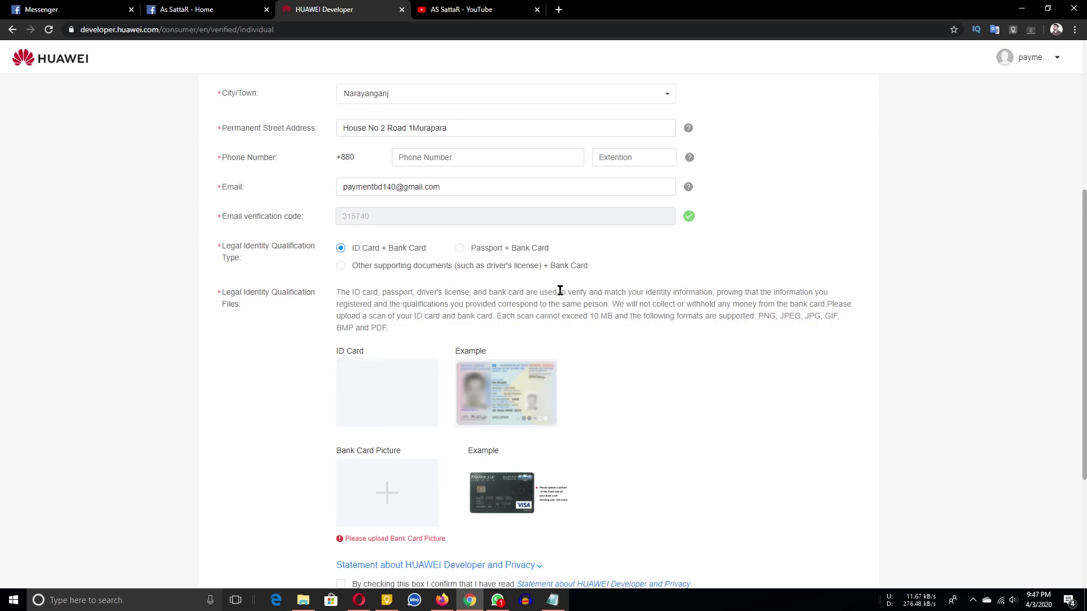
# Upload BANK.jpeg as the bank card picture
pyautogui.scroll(-2, 426, 400)
pyautogui.click(400, 381)
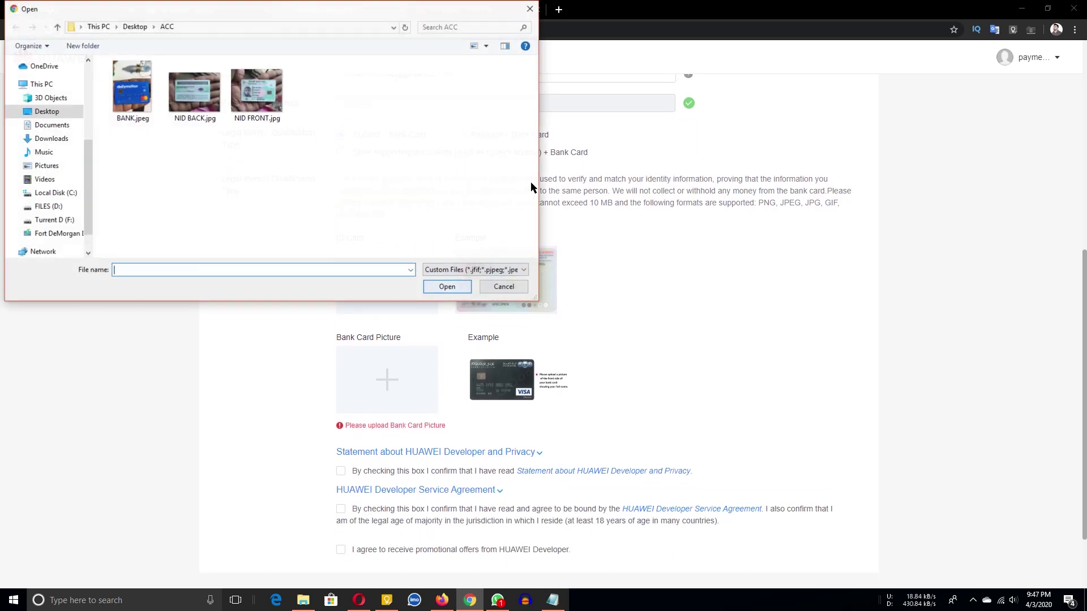
pyautogui.doubleClick(124, 89)
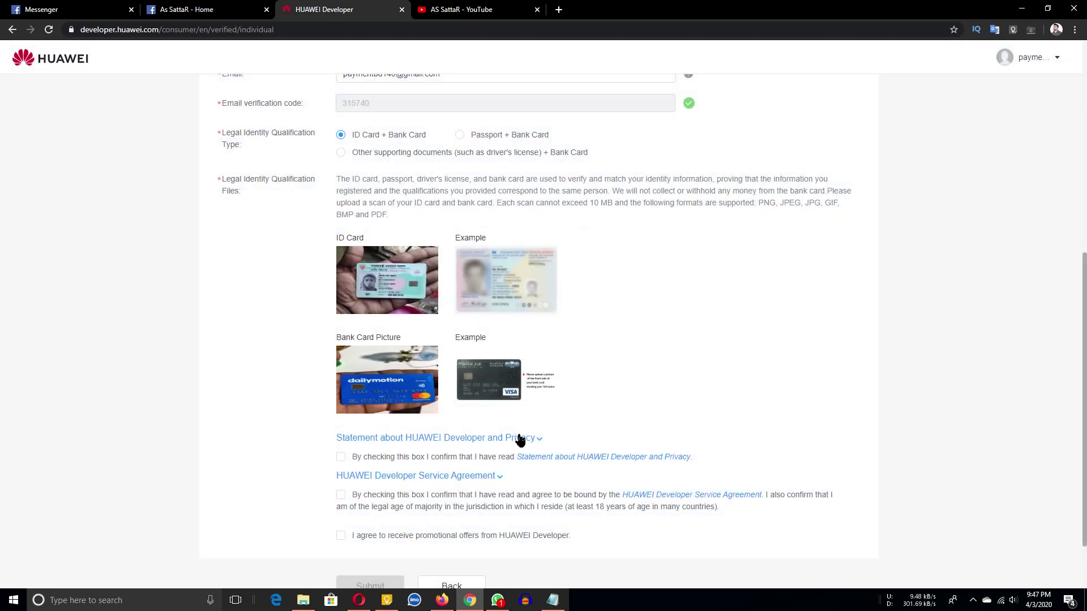
# Tick the developer agreement checkbox in the verification form
pyautogui.scroll(-3, 607, 456)
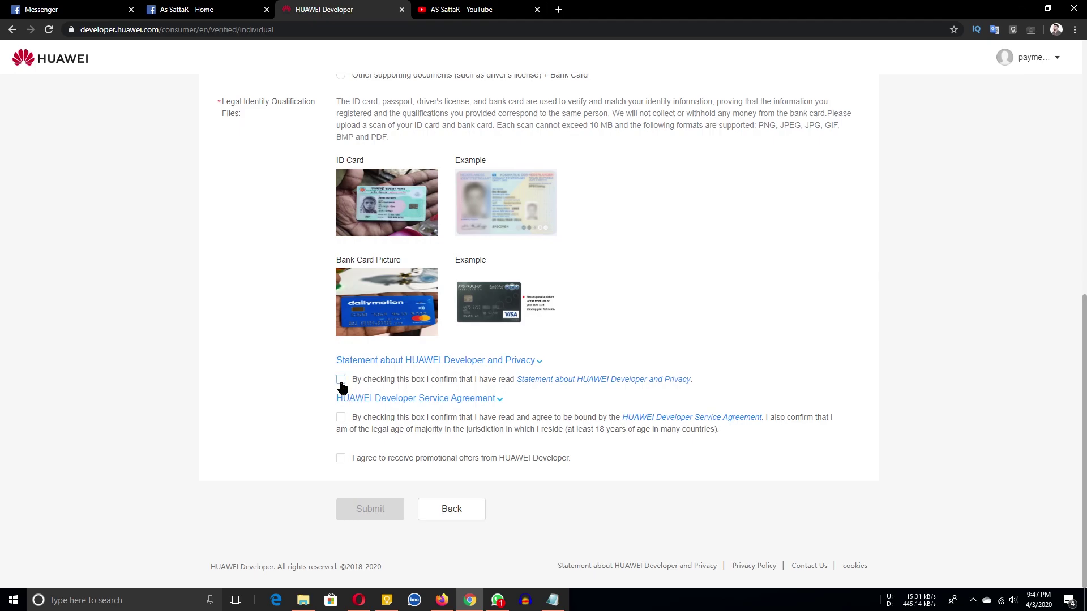
pyautogui.click(340, 419)
pyautogui.scroll(6, 509, 453)
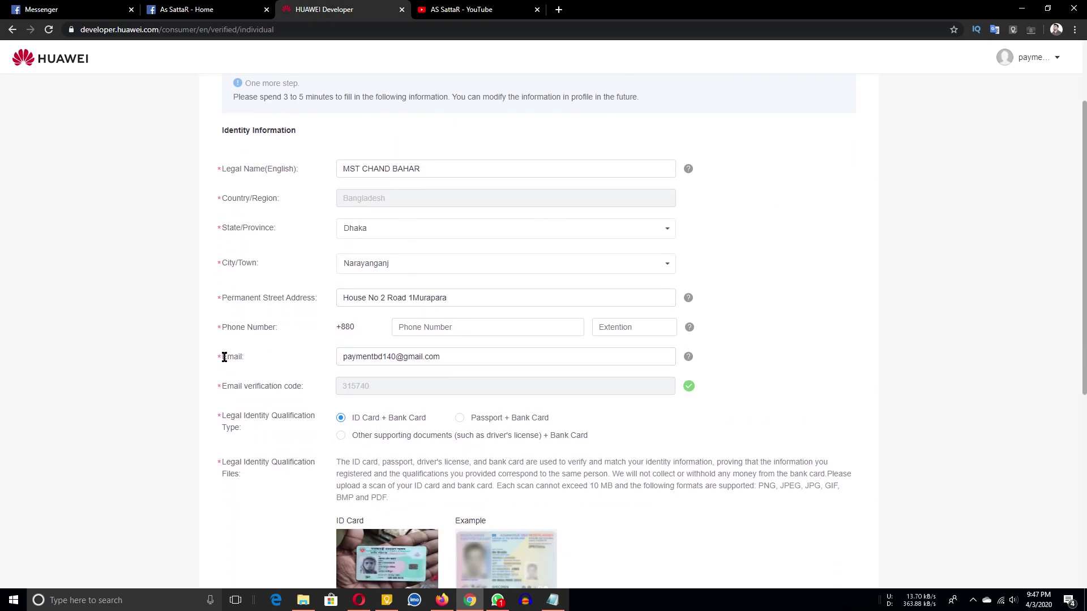
pyautogui.scroll(-6, 572, 374)
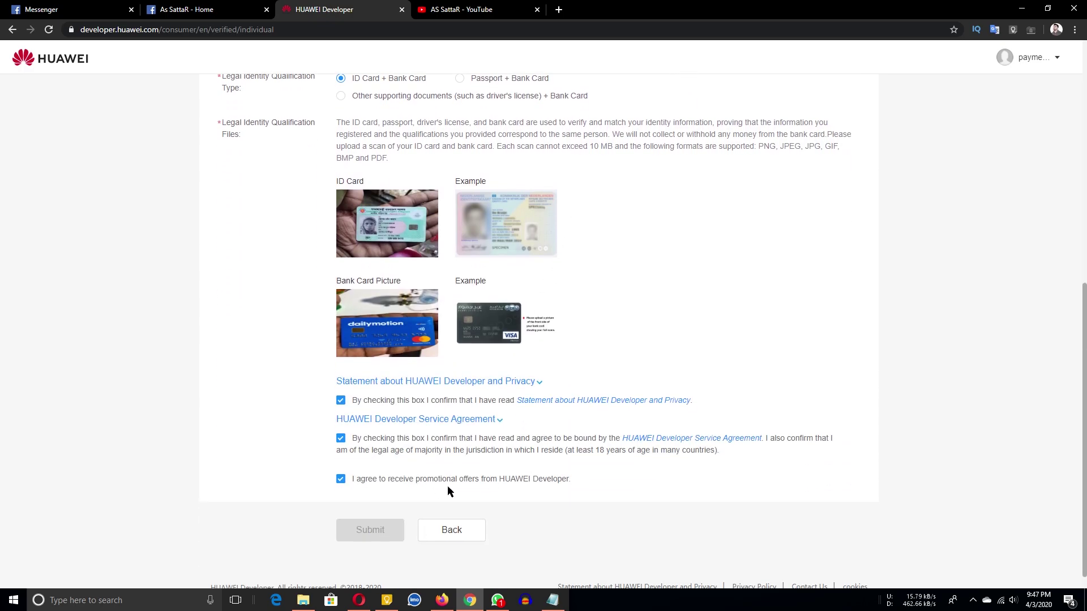
pyautogui.scroll(8, 481, 485)
pyautogui.scroll(-2, 403, 396)
pyautogui.scroll(1, 382, 317)
# Enter the phone number and submit the identity verification application
pyautogui.click(398, 326)
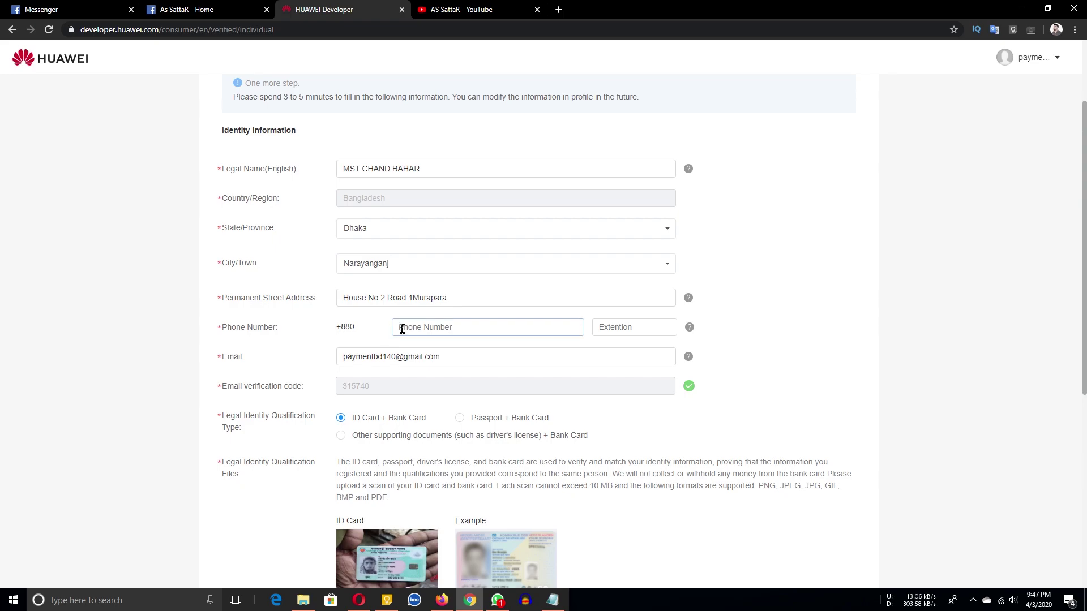
pyautogui.write('01')
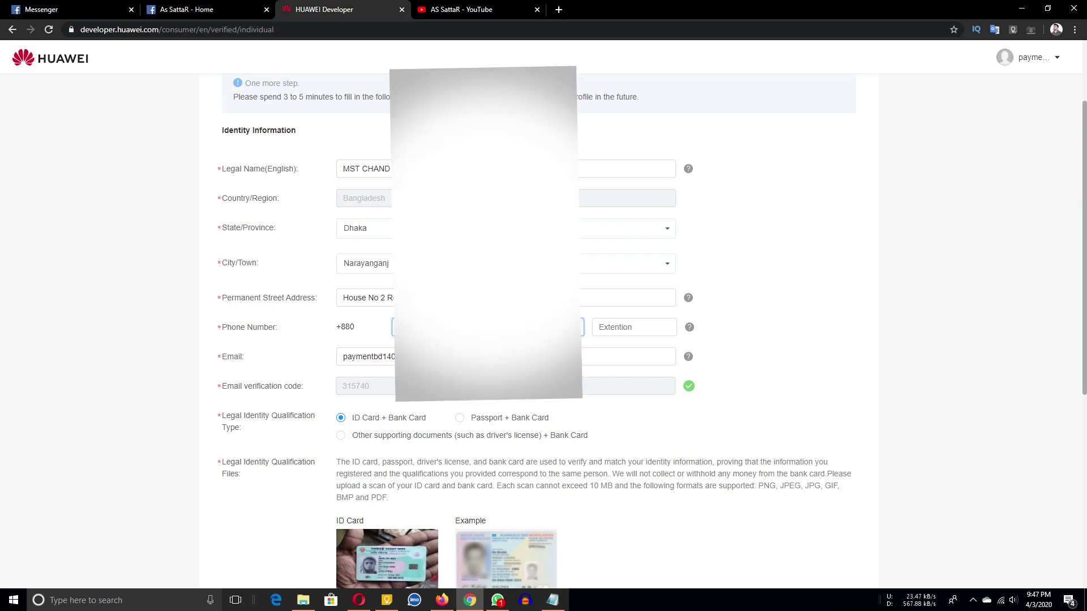
pyautogui.scroll(-2, 808, 329)
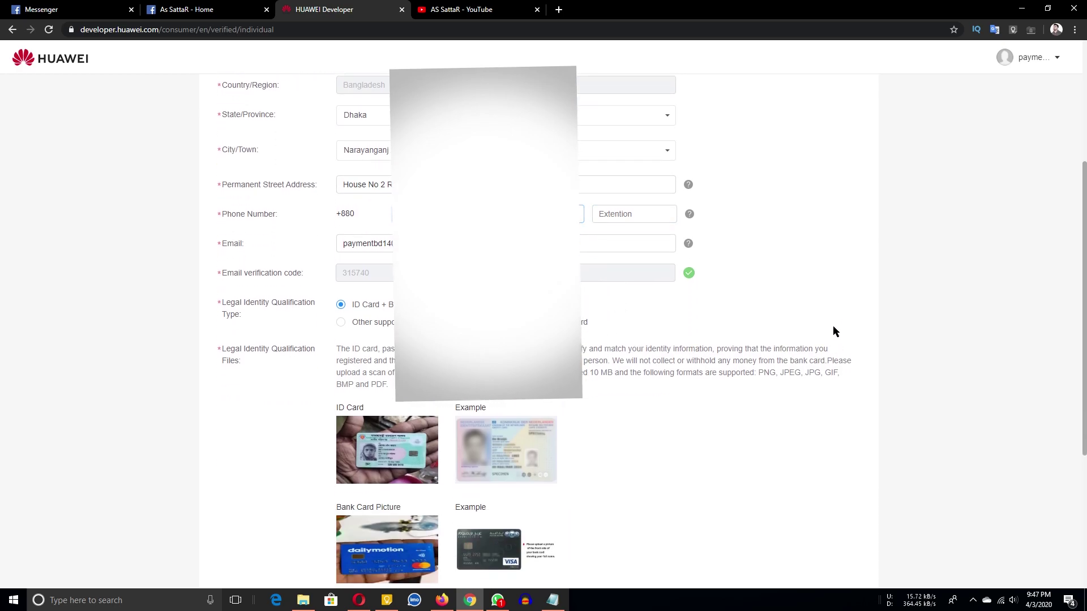
pyautogui.scroll(-4, 764, 366)
pyautogui.click(375, 521)
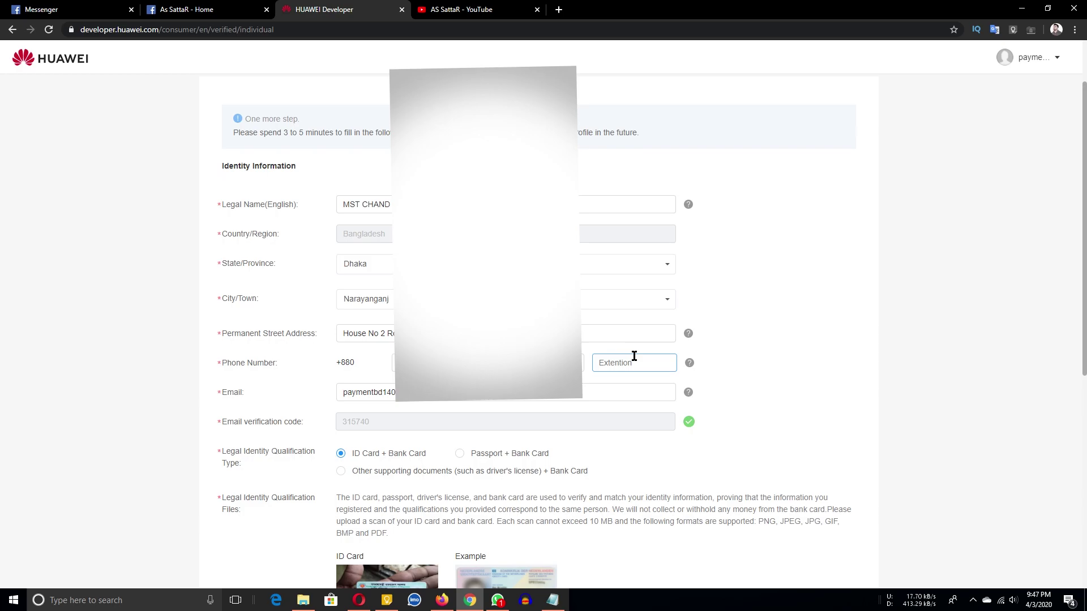
pyautogui.scroll(-5, 657, 356)
pyautogui.scroll(-2, 375, 508)
pyautogui.click(372, 509)
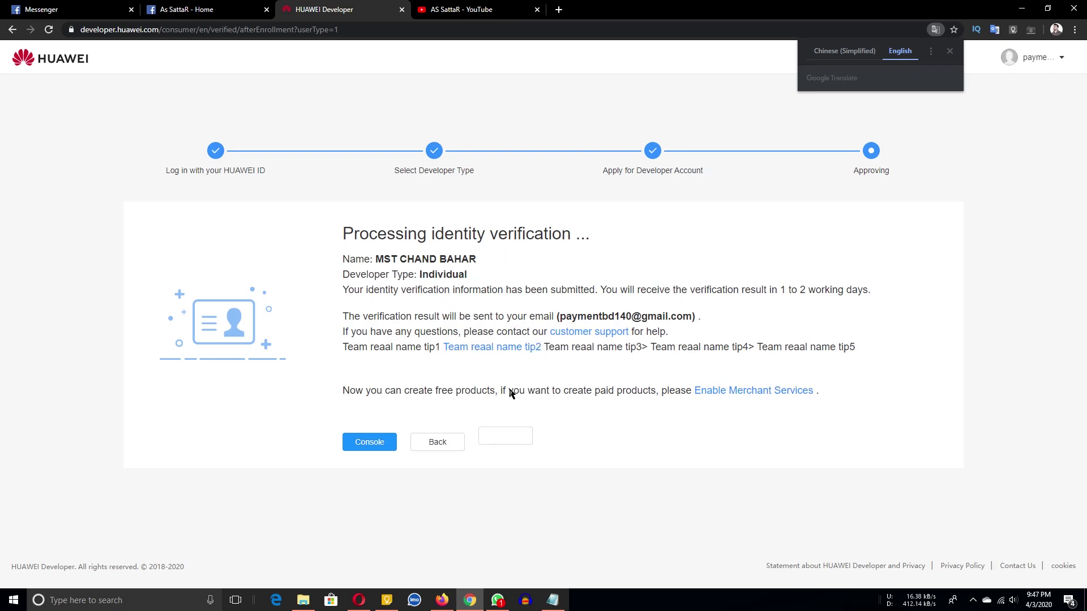
# Go to the developer console from the Processing identity verification page
pyautogui.click(365, 447)
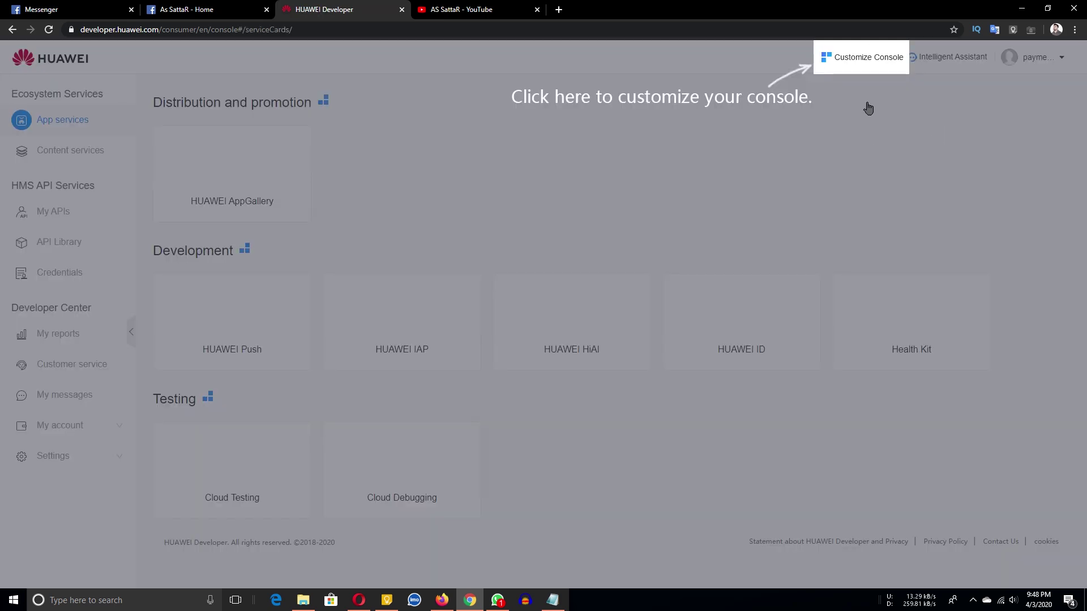
# Close the Customize Console guide and go to My APIs to see the My projects list
pyautogui.click(874, 66)
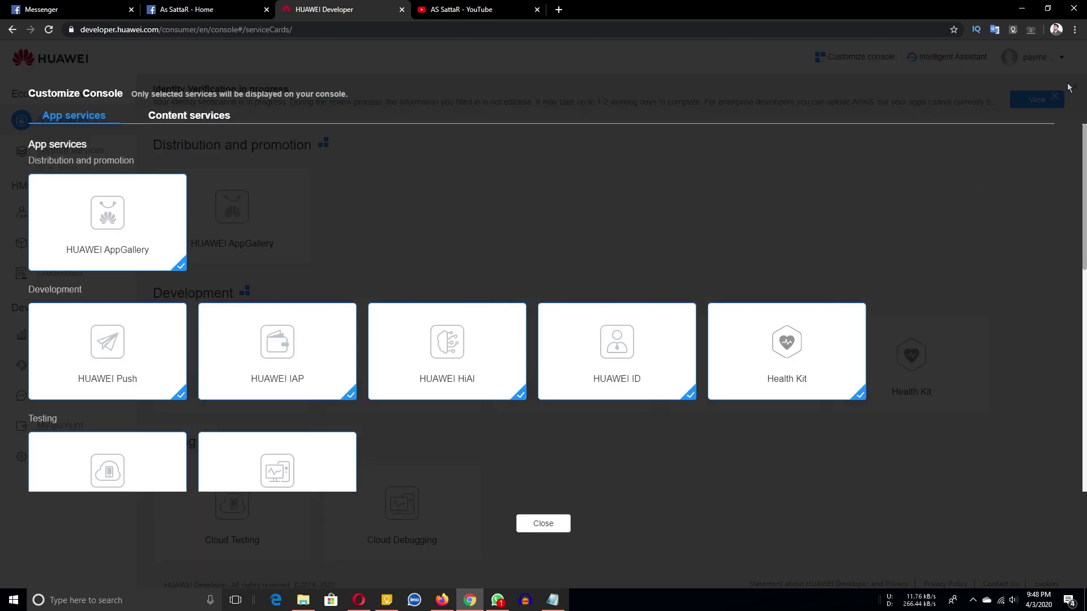
pyautogui.click(543, 522)
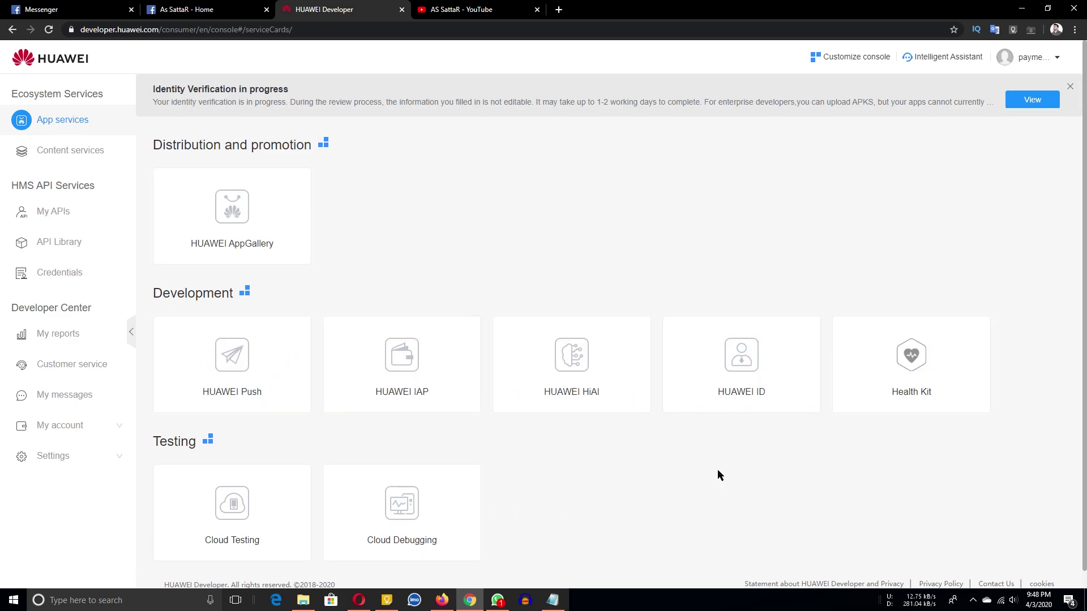
pyautogui.scroll(-1, 830, 450)
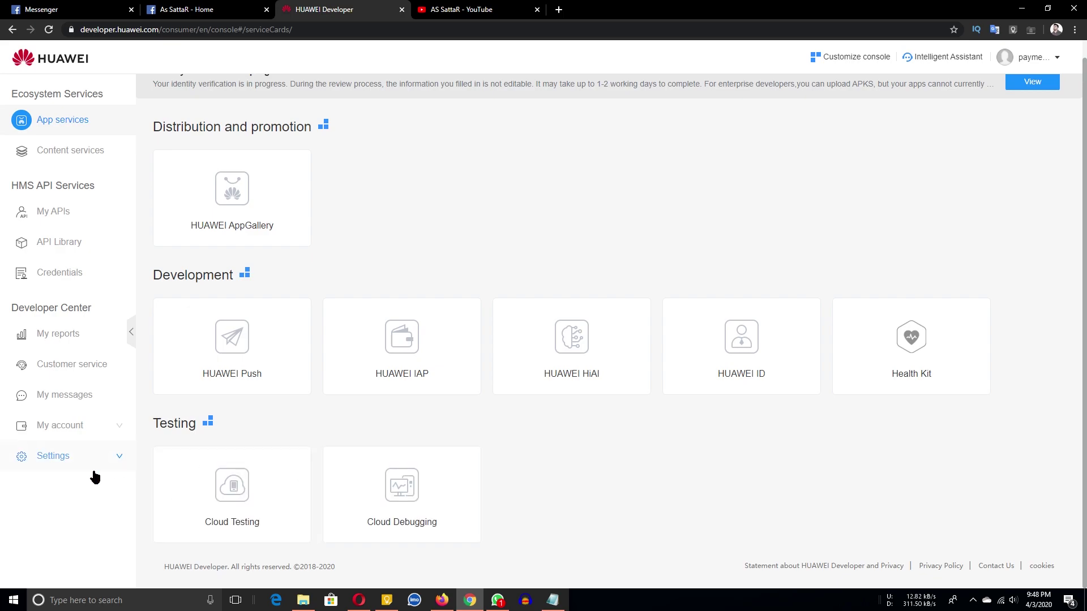
pyautogui.scroll(1, 741, 420)
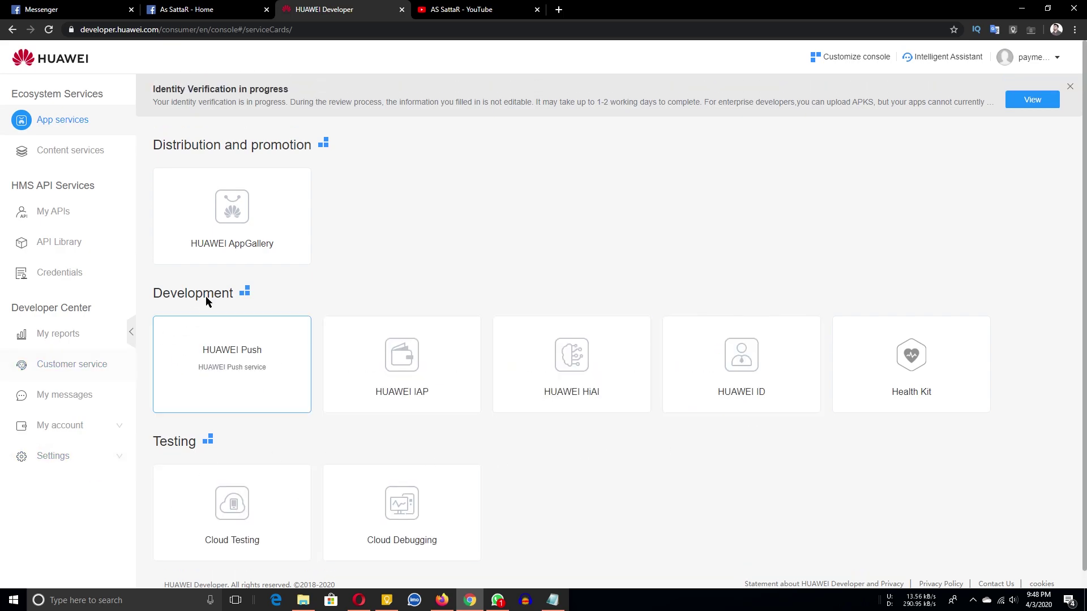
pyautogui.click(67, 214)
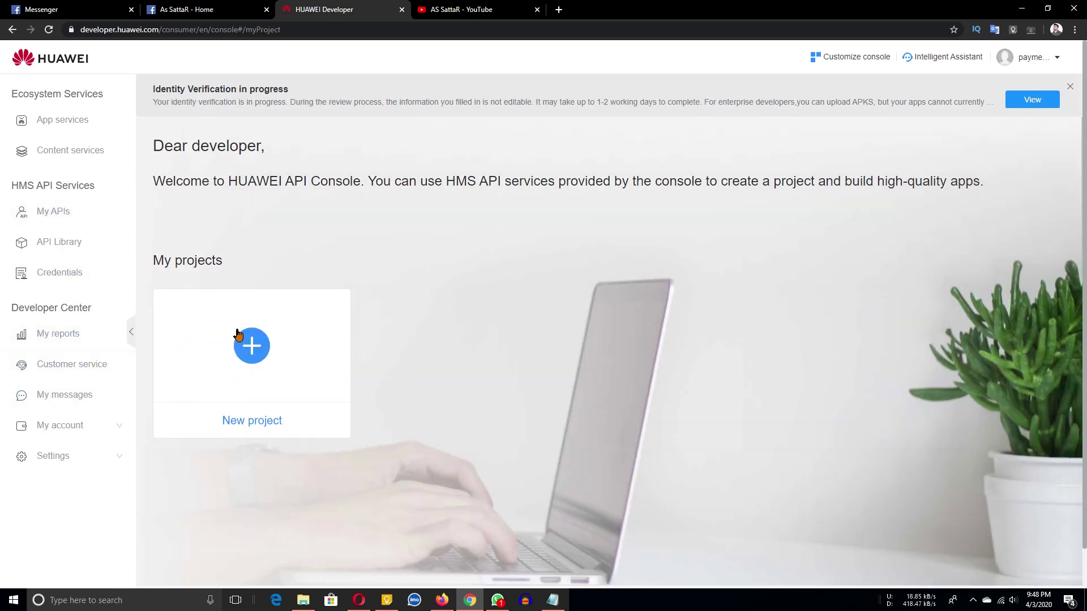
# Start a new project, then close its dialog without creating one
pyautogui.click(238, 334)
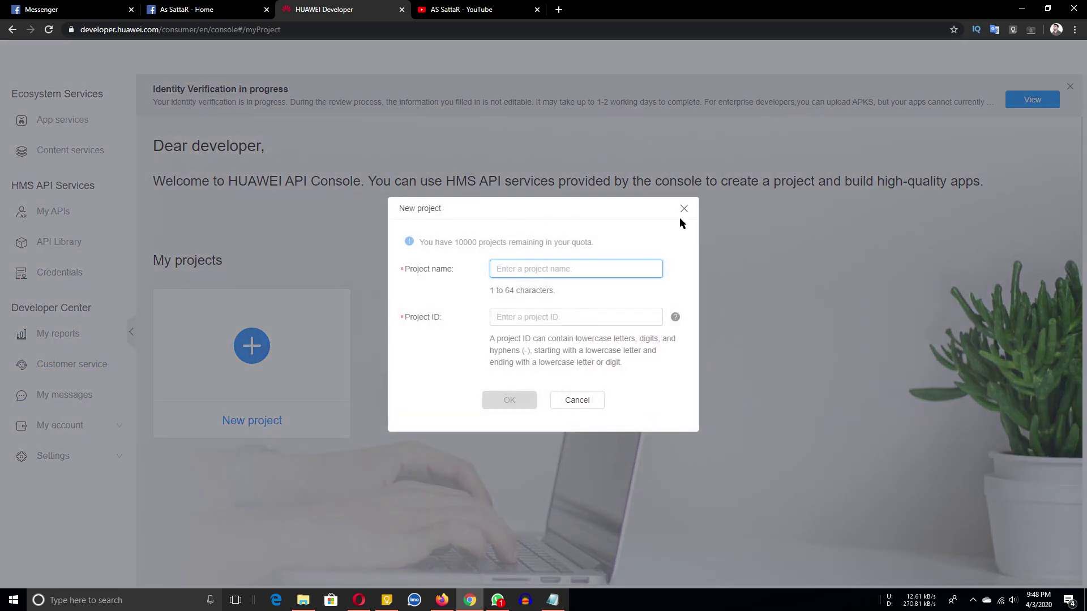
pyautogui.click(687, 208)
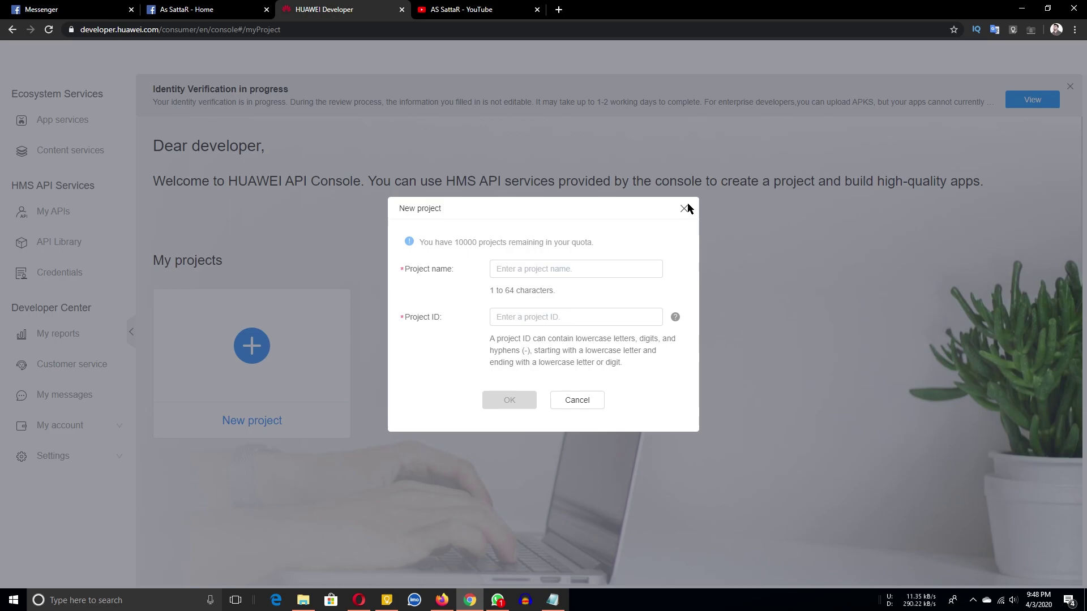
pyautogui.click(684, 208)
# Browse App services and Content services, then open the HUAWEI Themes service
pyautogui.click(65, 122)
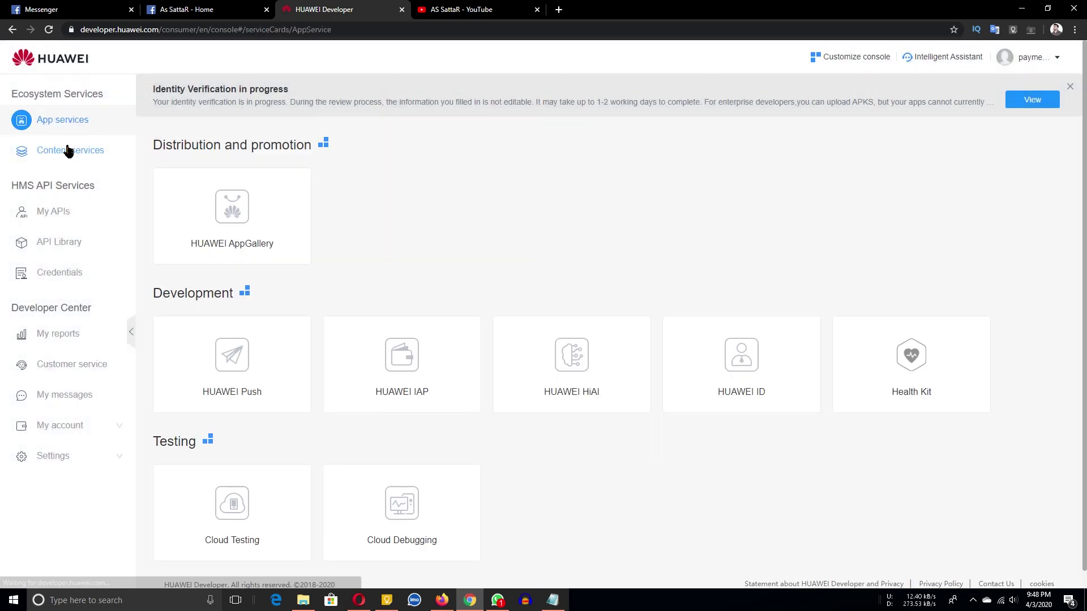
pyautogui.click(67, 151)
pyautogui.click(65, 120)
pyautogui.click(64, 156)
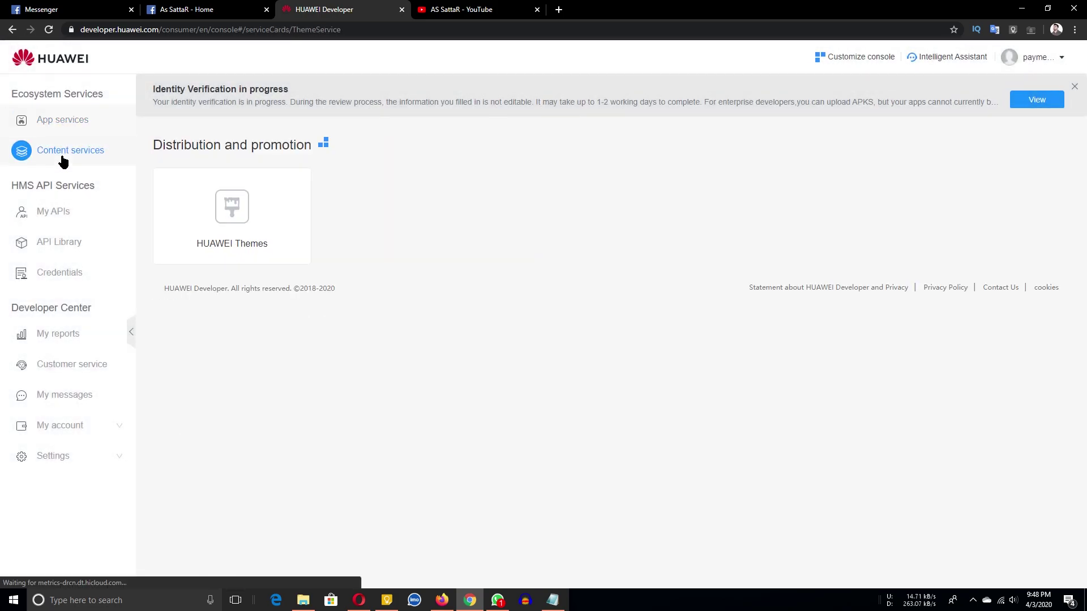
pyautogui.click(258, 233)
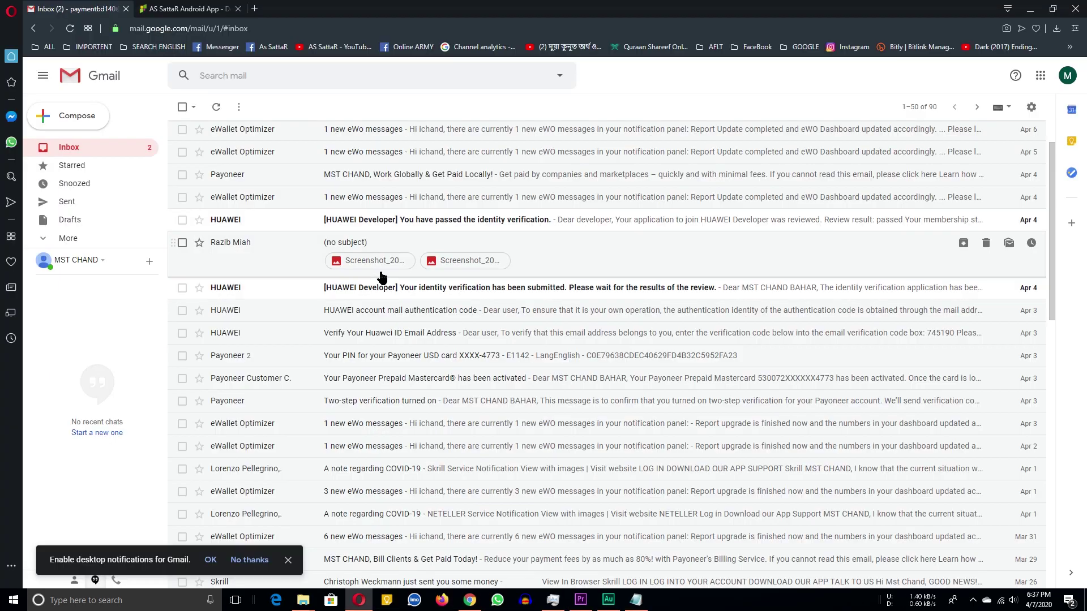
# Read the HUAWEI email saying identity verification was submitted, then return to the inbox
pyautogui.click(478, 288)
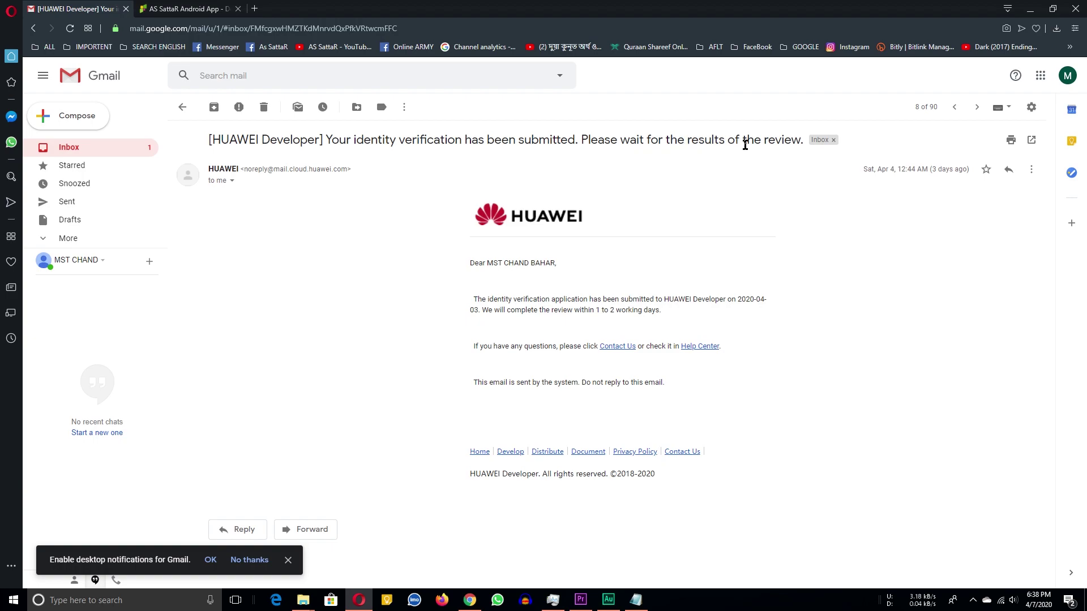
pyautogui.moveTo(501, 300); pyautogui.dragTo(677, 313)
pyautogui.click(681, 308)
pyautogui.click(67, 147)
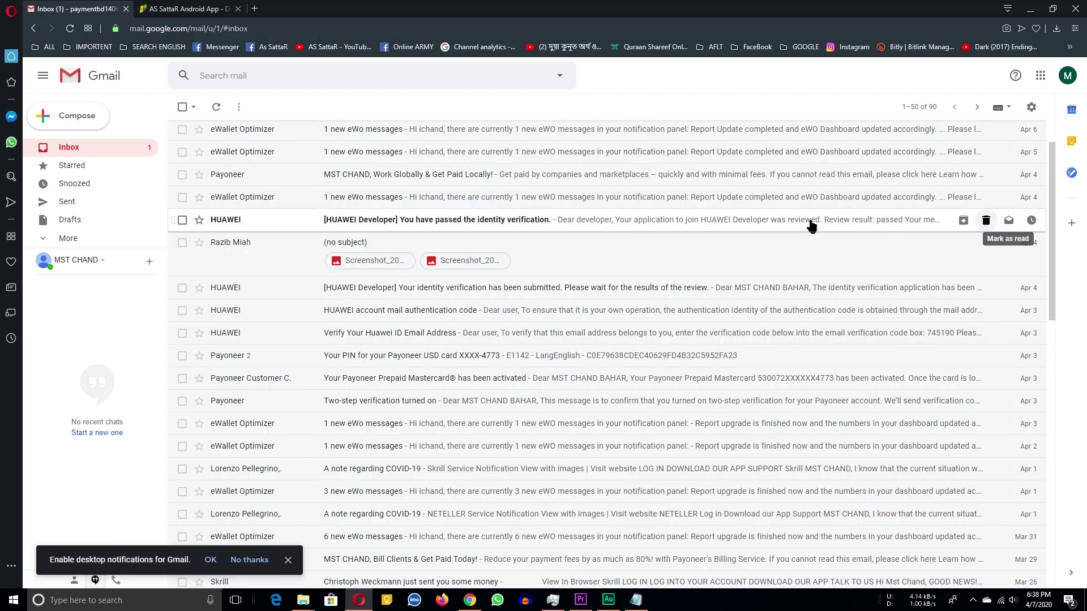
# Read the verification-passed email, highlighting the 'passed' result and the 2020-04-04 membership start date
pyautogui.click(727, 224)
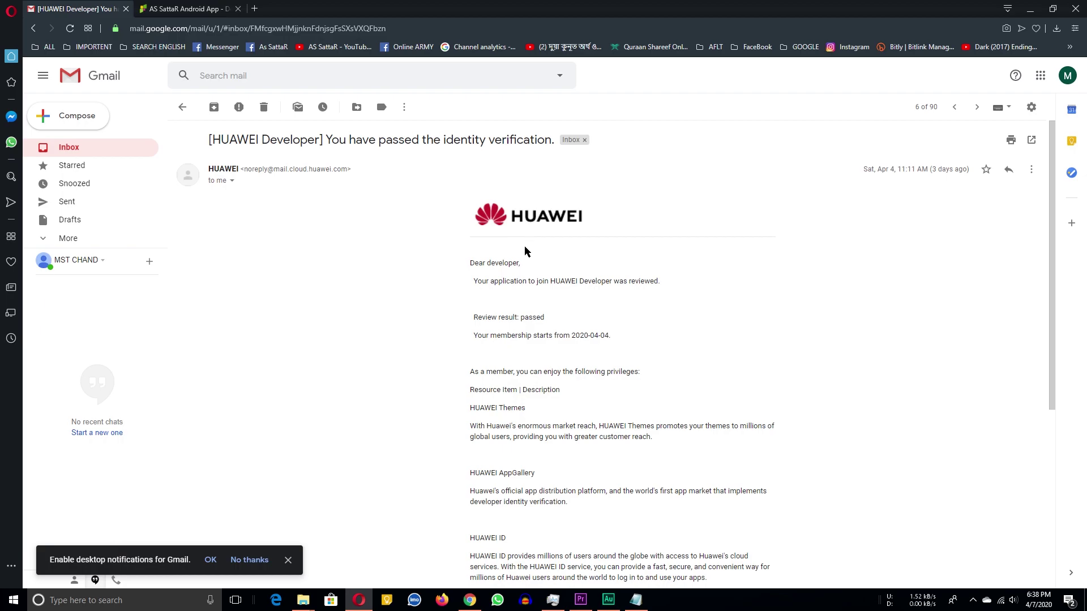
pyautogui.moveTo(482, 282); pyautogui.dragTo(622, 281)
pyautogui.click(706, 277)
pyautogui.scroll(-1, 679, 306)
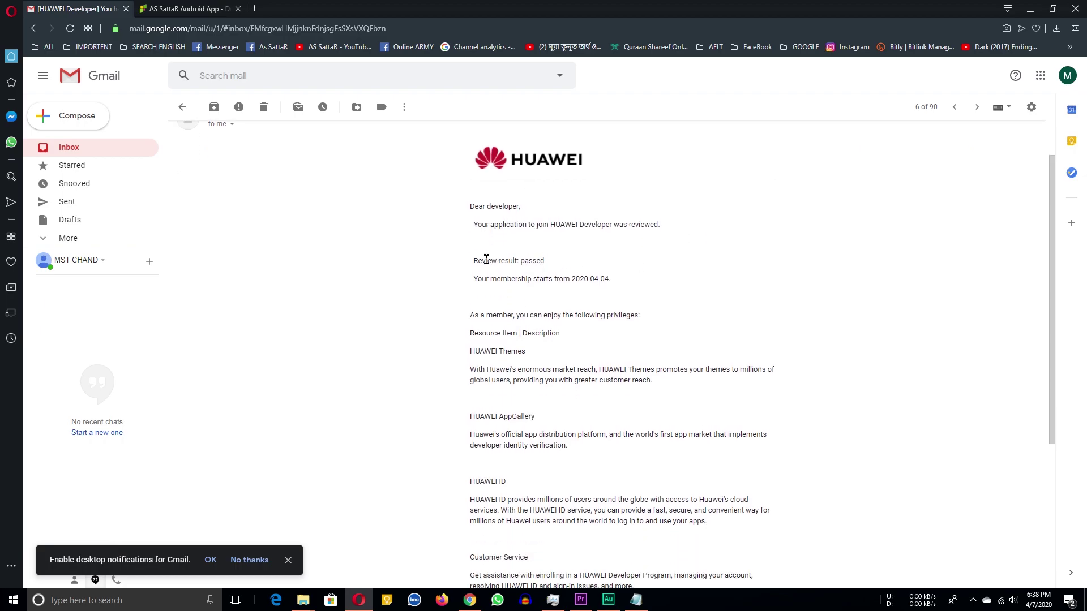
pyautogui.doubleClick(536, 259)
pyautogui.click(565, 300)
pyautogui.moveTo(474, 279); pyautogui.dragTo(617, 283)
pyautogui.click(591, 278)
# Leave Gmail for developer.huawei.com and log in to the Console with the autofilled HUAWEI ID
pyautogui.click(60, 149)
pyautogui.click(1030, 8)
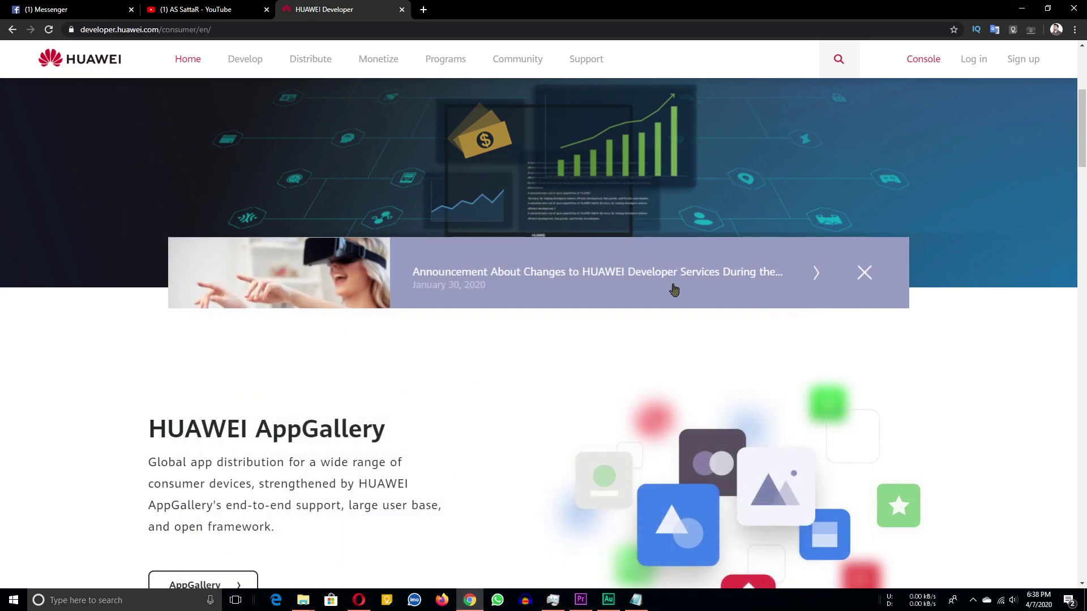
pyautogui.click(921, 67)
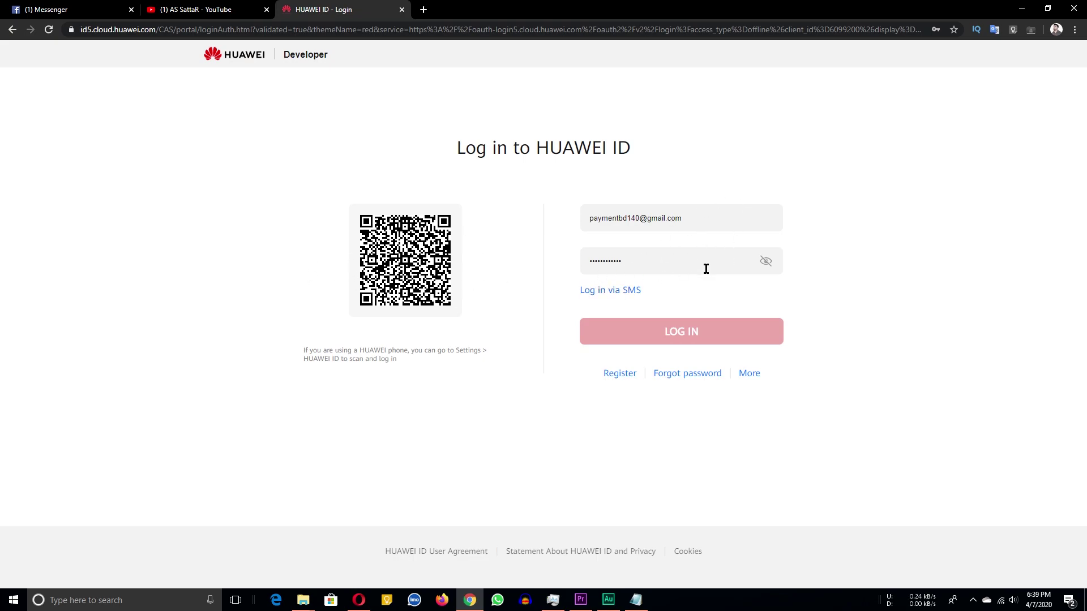
pyautogui.click(649, 265)
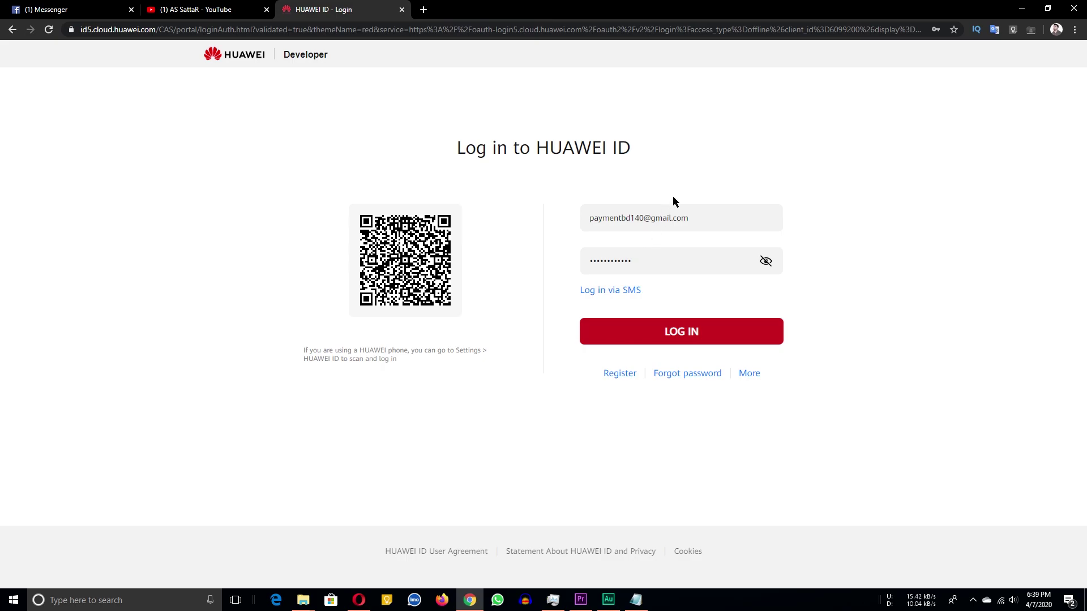
pyautogui.click(696, 333)
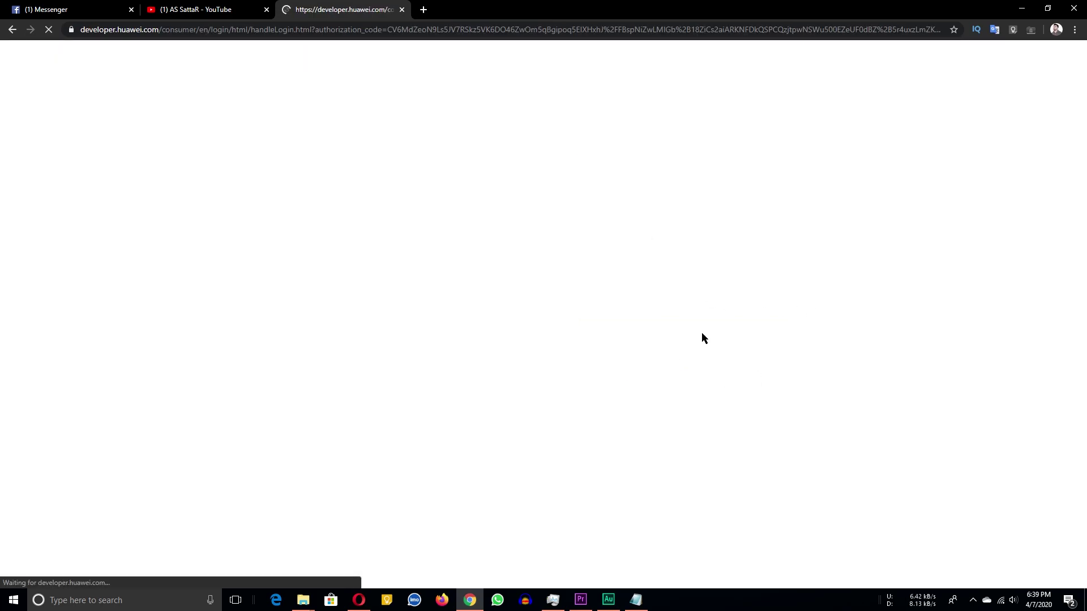
pyautogui.moveTo(1037, 57)
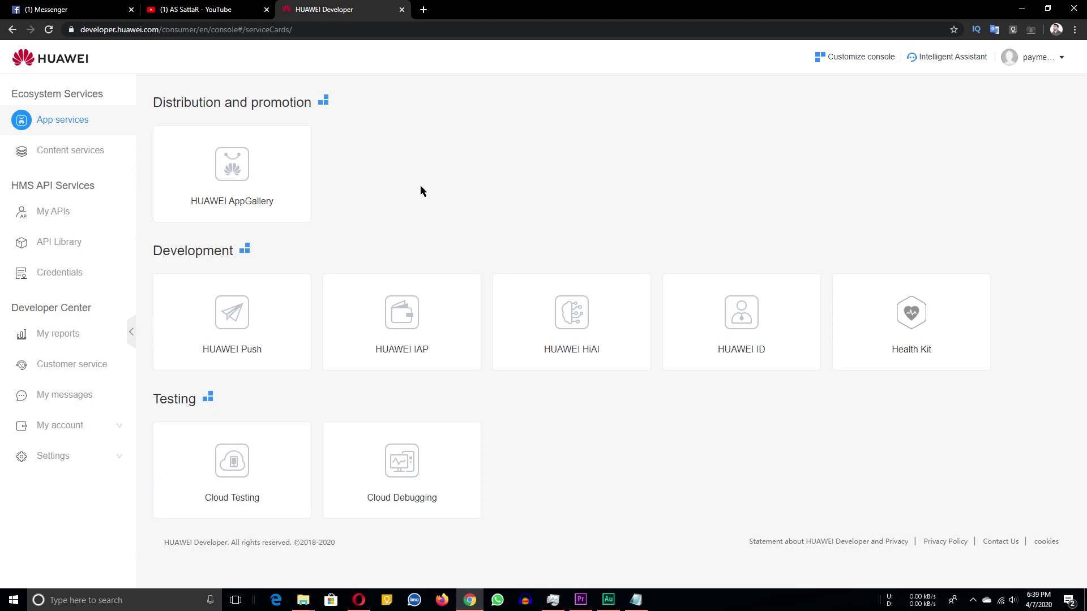
# Open HUAWEI AppGallery in a new tab, scan the 15 HMS API Library kits, and return to AppGallery Connect
pyautogui.click(301, 170)
pyautogui.hotkey('ctrl', 'shift', 'Tab')
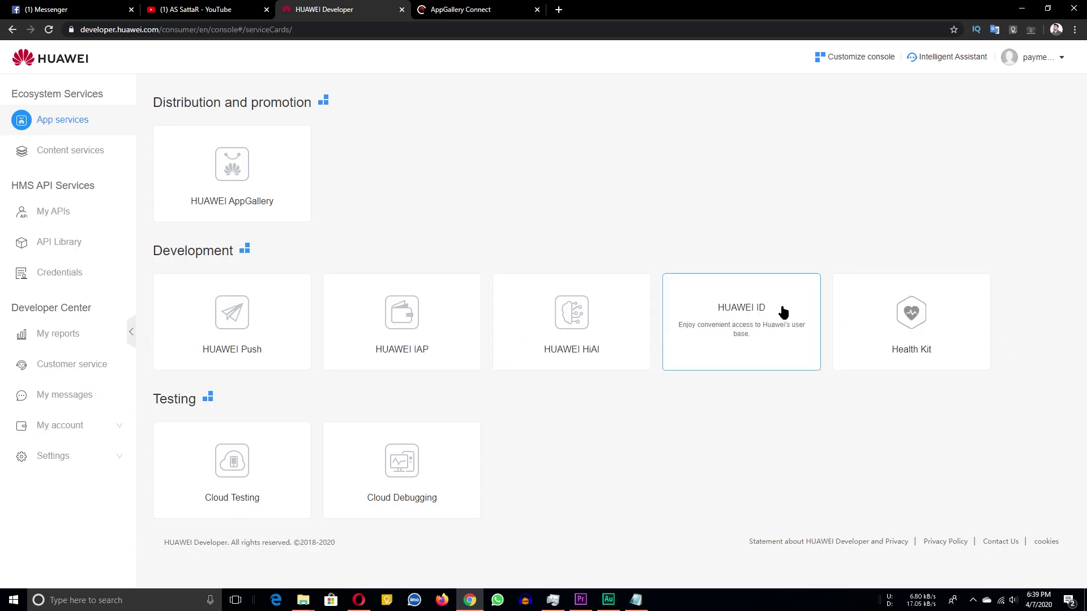
pyautogui.click(49, 241)
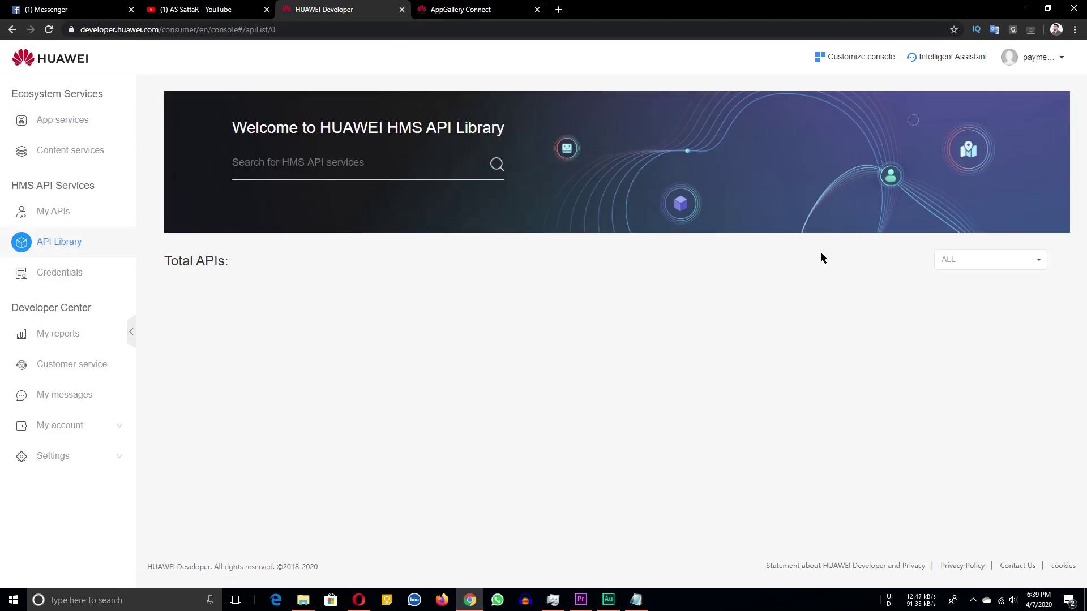
pyautogui.scroll(-1, 240, 314)
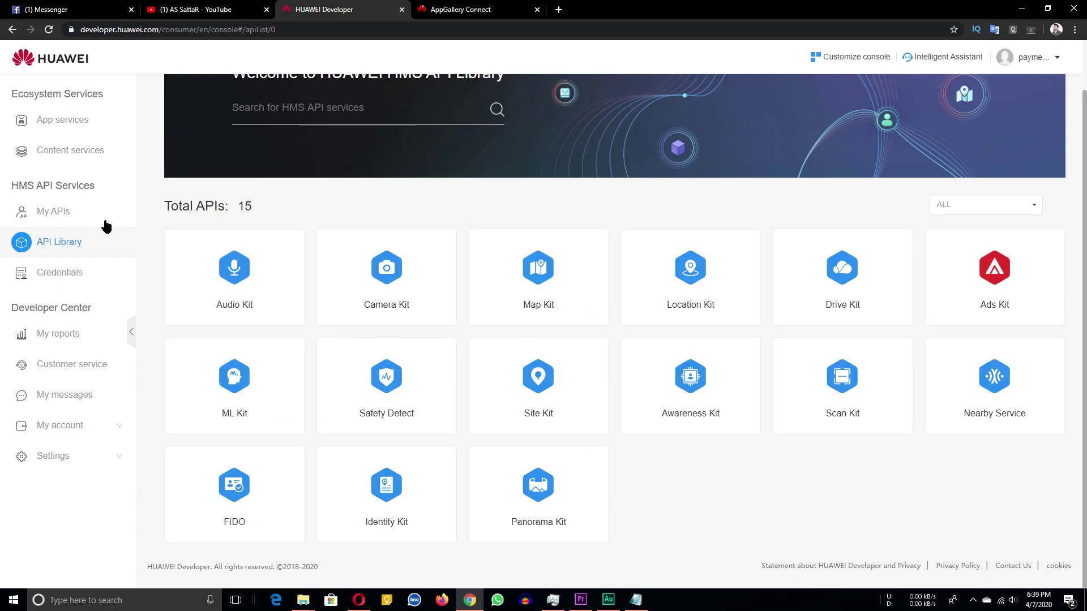
pyautogui.scroll(1, 602, 322)
pyautogui.moveTo(236, 259); pyautogui.dragTo(277, 265)
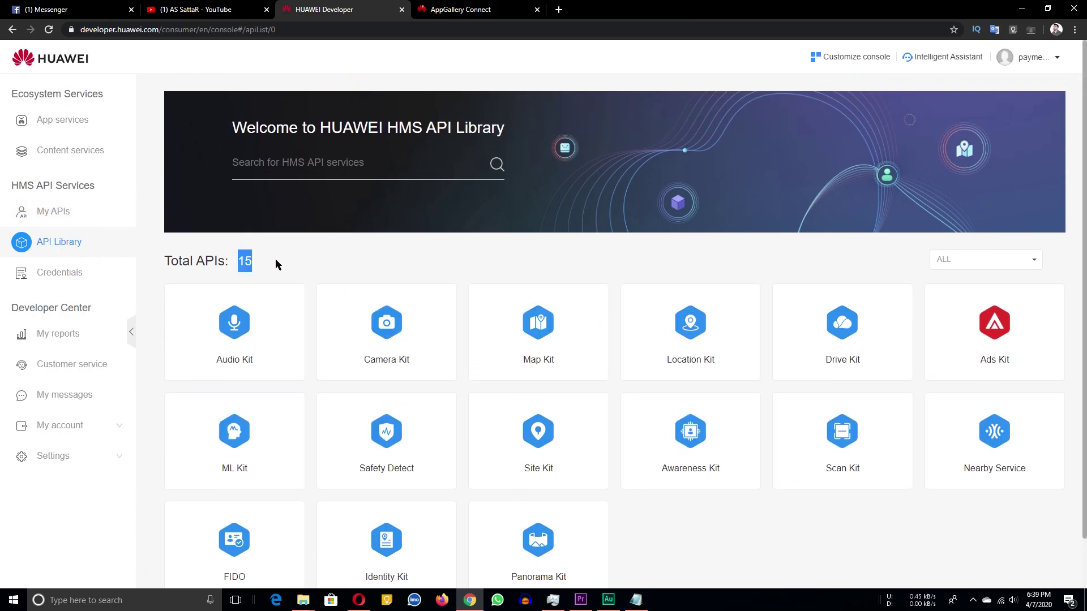
pyautogui.scroll(-1, 616, 397)
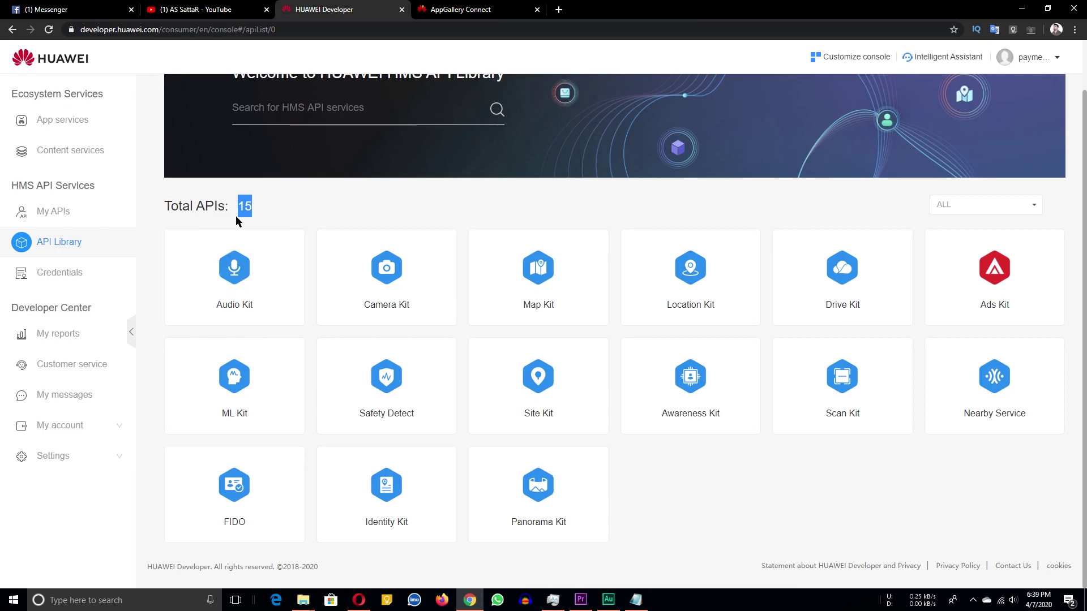
pyautogui.scroll(1, 116, 276)
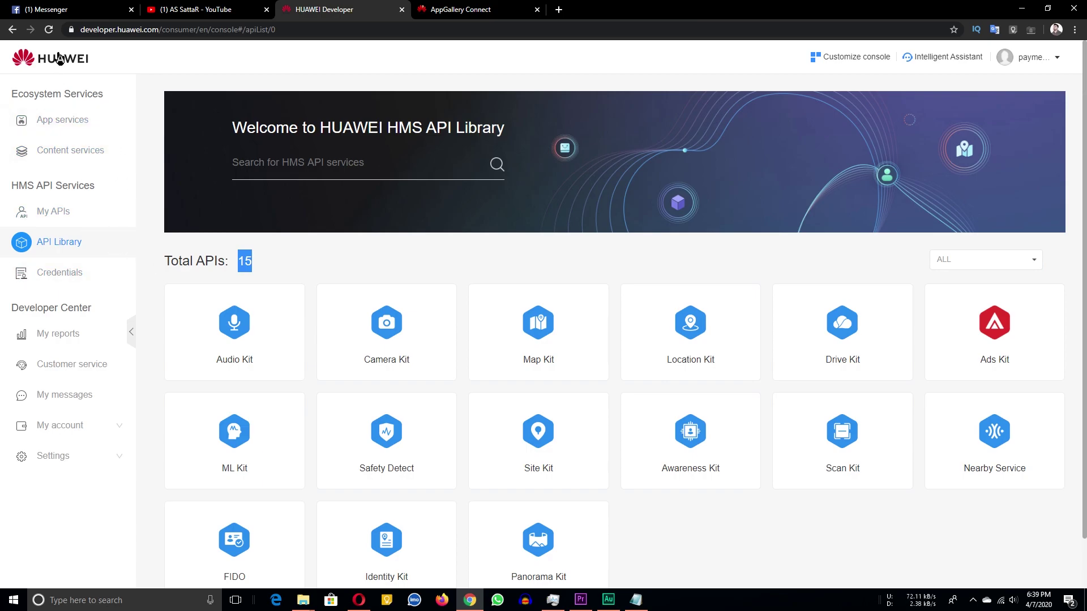
pyautogui.click(453, 7)
# Start a new app from My apps and name it 'AS Sattar new Apps'
pyautogui.click(319, 282)
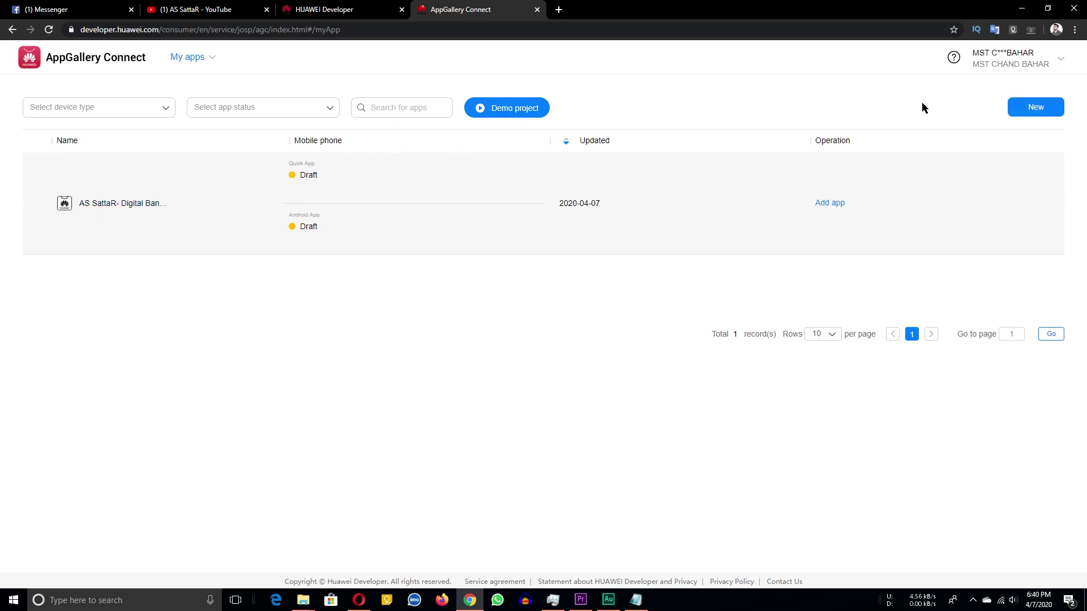
pyautogui.click(1036, 107)
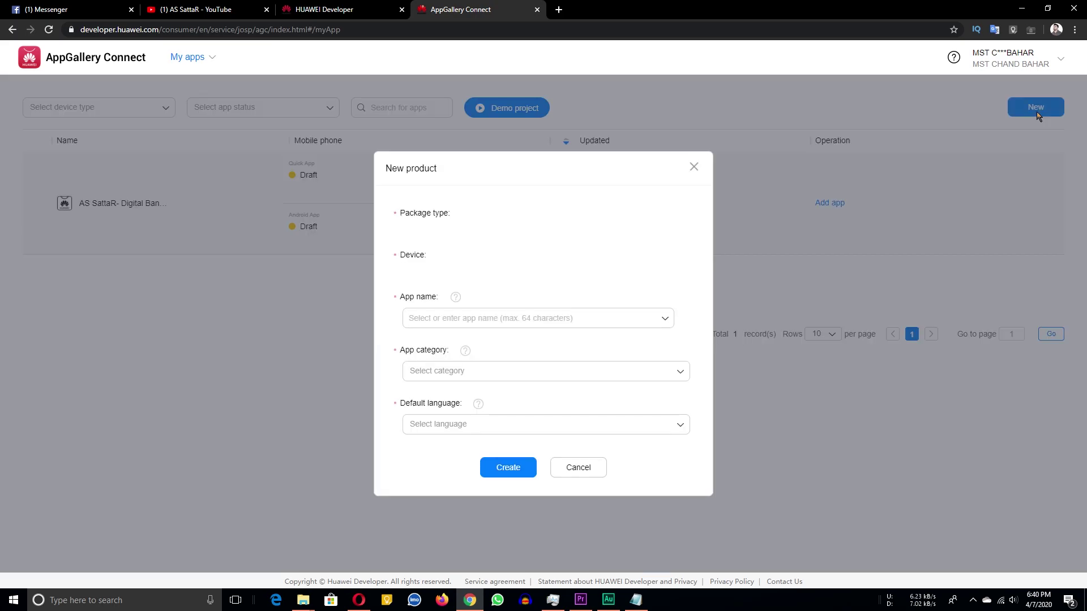
pyautogui.click(500, 318)
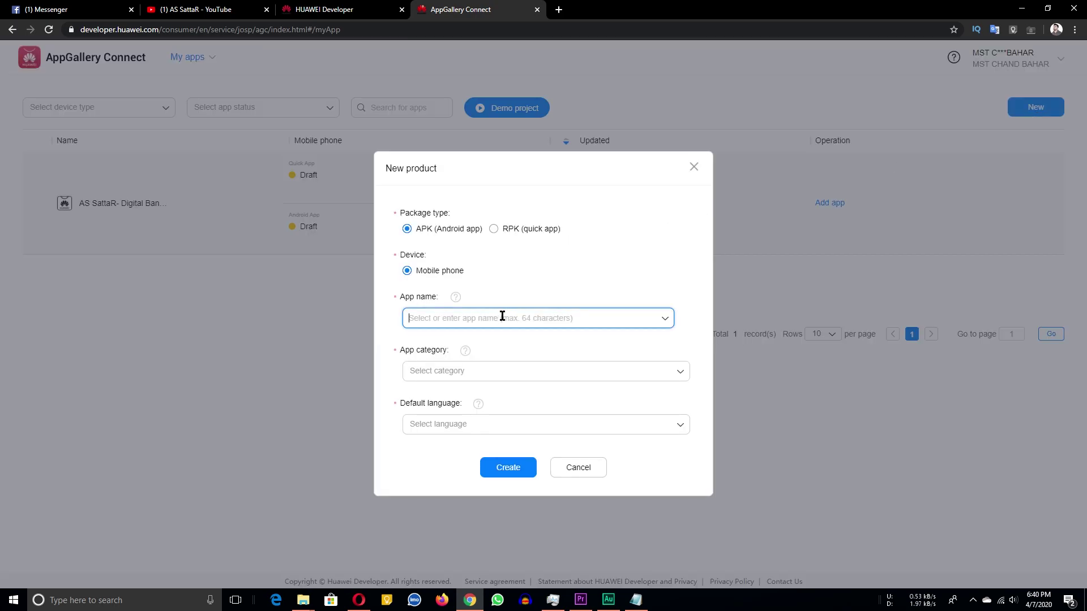
pyautogui.write('as')
pyautogui.press('BackSpace')
pyautogui.press('BackSpace')
pyautogui.press('BackSpace')
pyautogui.write('AS')
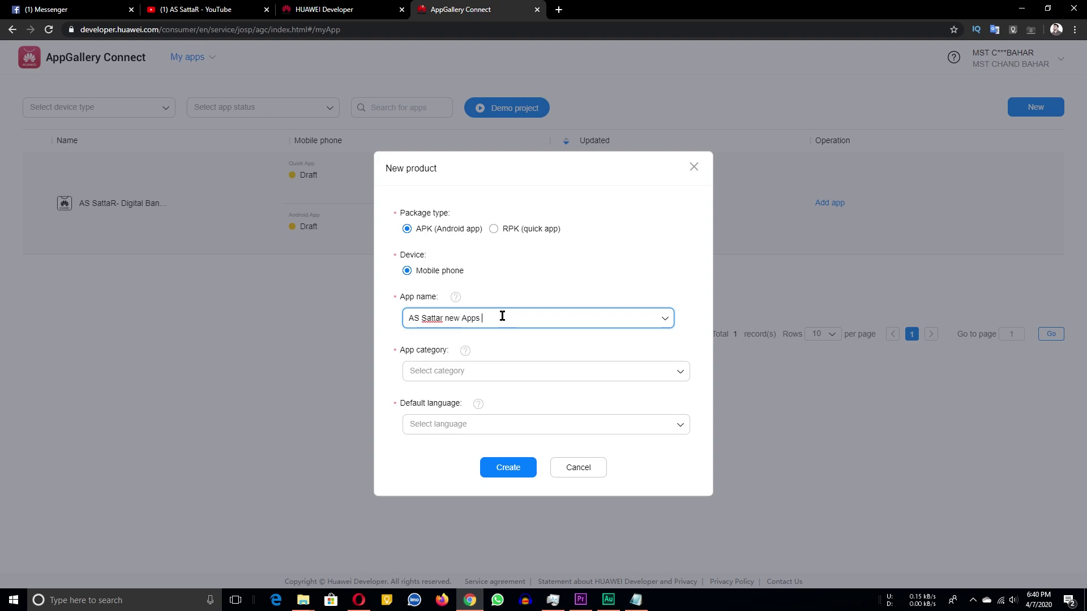
pyautogui.write('Sattar new Apps')
# Set the app category to App and the default language to English (US)
pyautogui.click(449, 371)
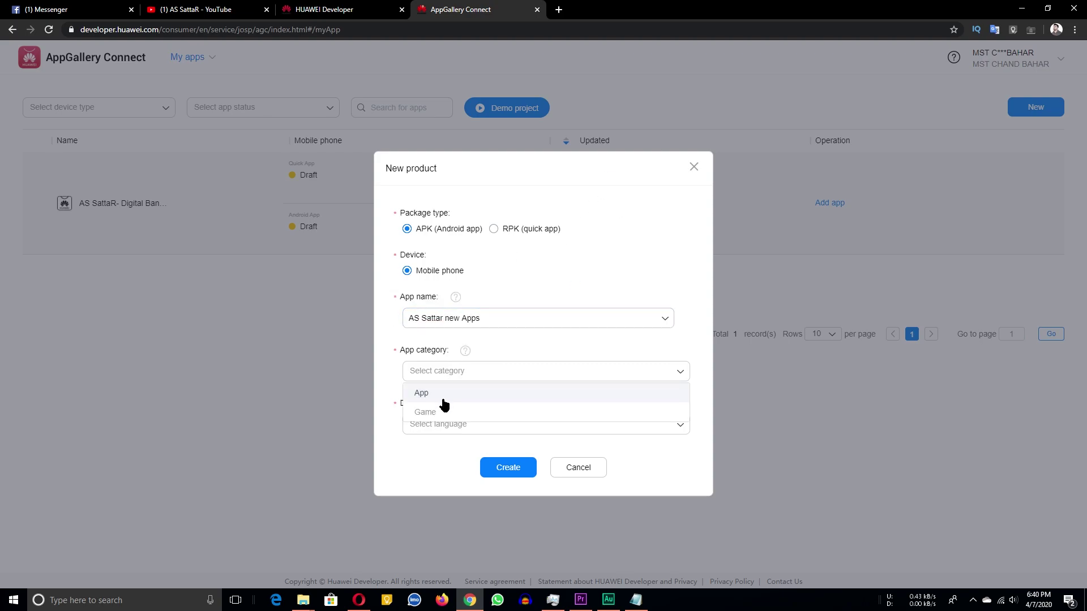
pyautogui.click(442, 395)
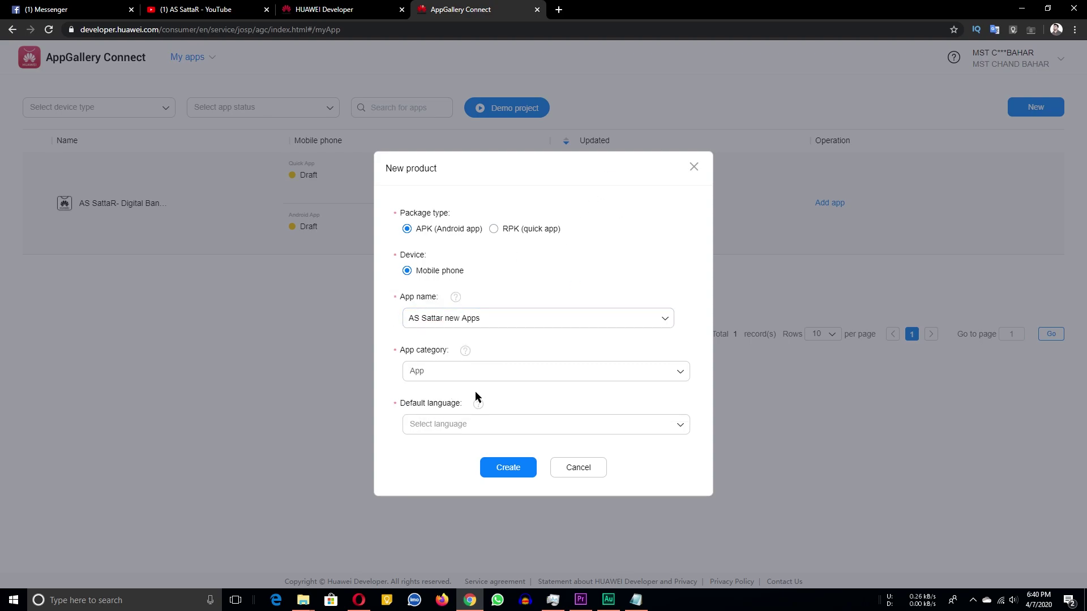
pyautogui.click(478, 423)
pyautogui.scroll(-5, 475, 351)
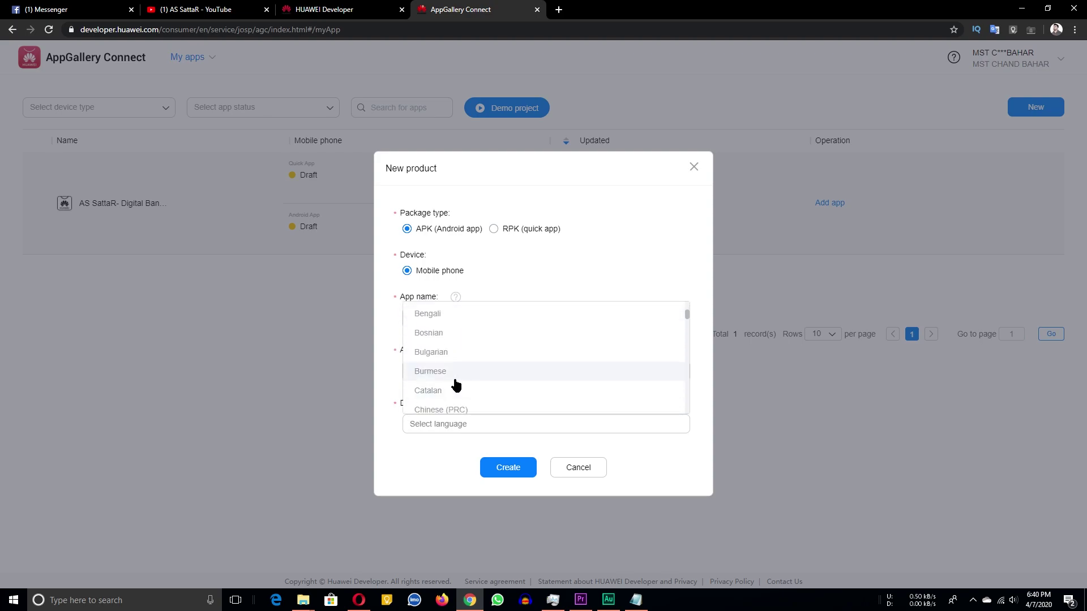
pyautogui.scroll(2, 457, 377)
pyautogui.scroll(-4, 459, 374)
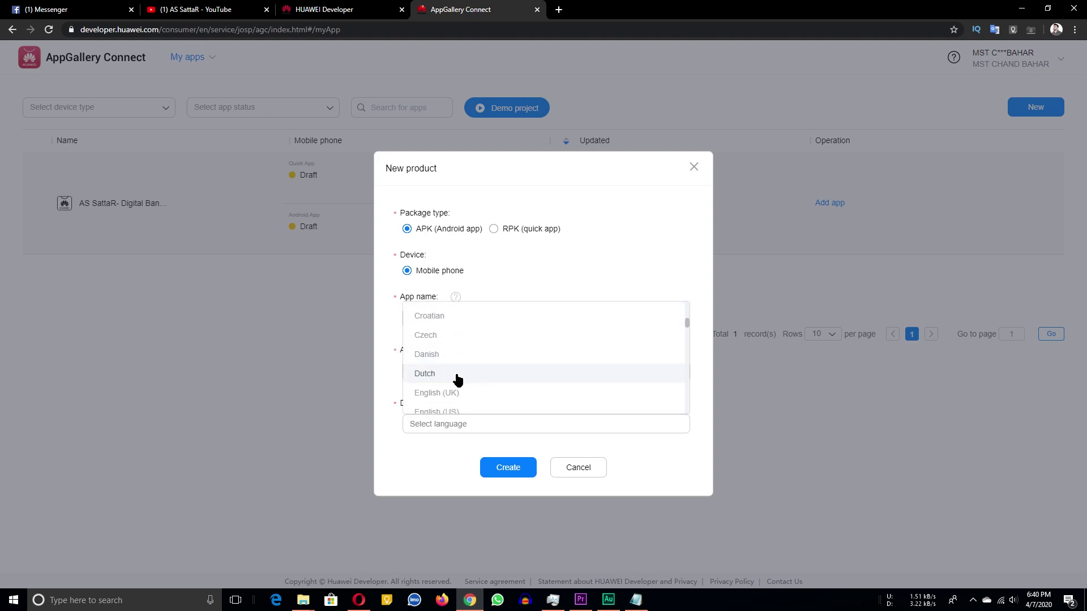
pyautogui.click(463, 369)
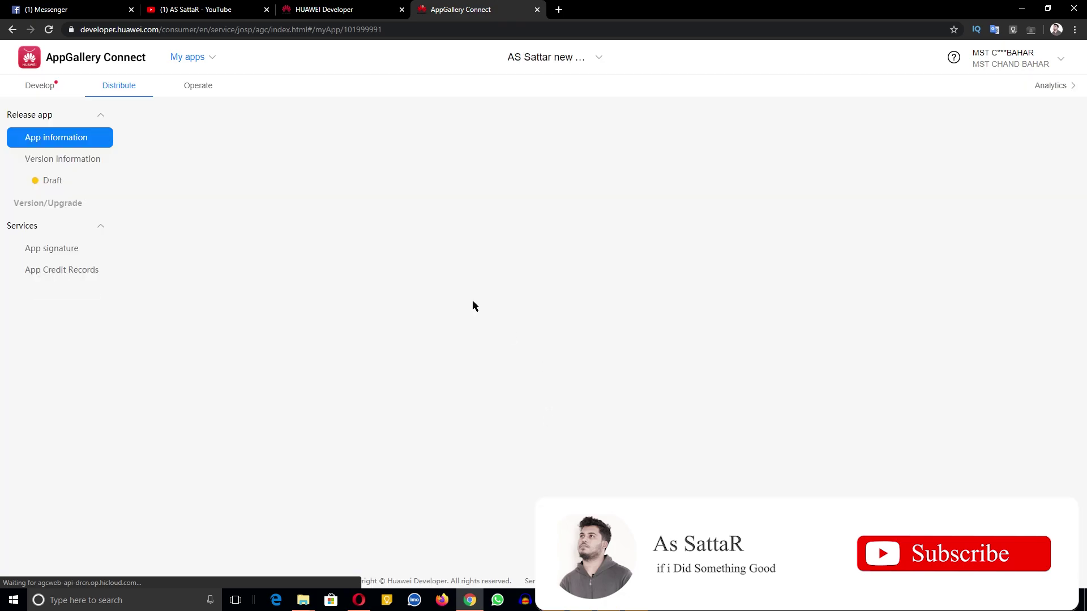
# Check the app switcher and select the App ID 101999991 and App secret values
pyautogui.click(598, 58)
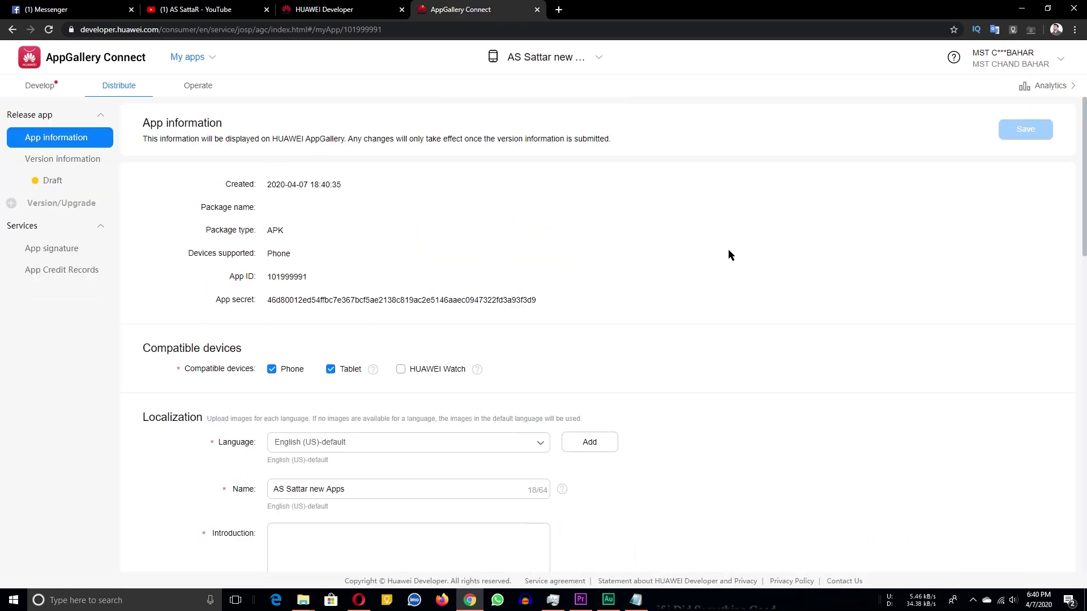
pyautogui.doubleClick(287, 277)
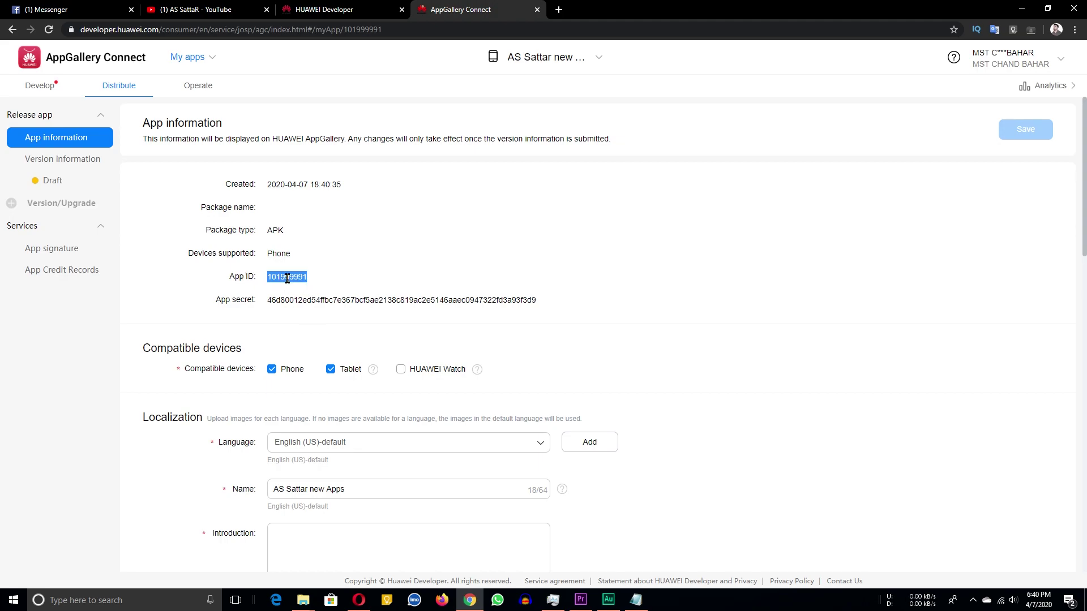
pyautogui.doubleClick(372, 300)
pyautogui.click(405, 272)
pyautogui.scroll(-2, 412, 256)
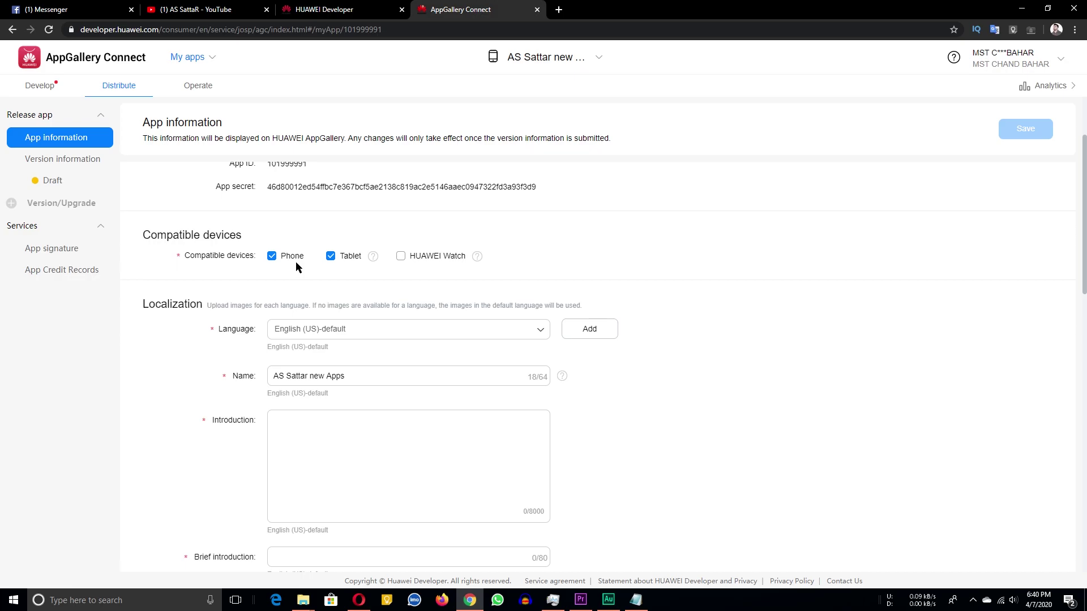
pyautogui.scroll(-4, 320, 257)
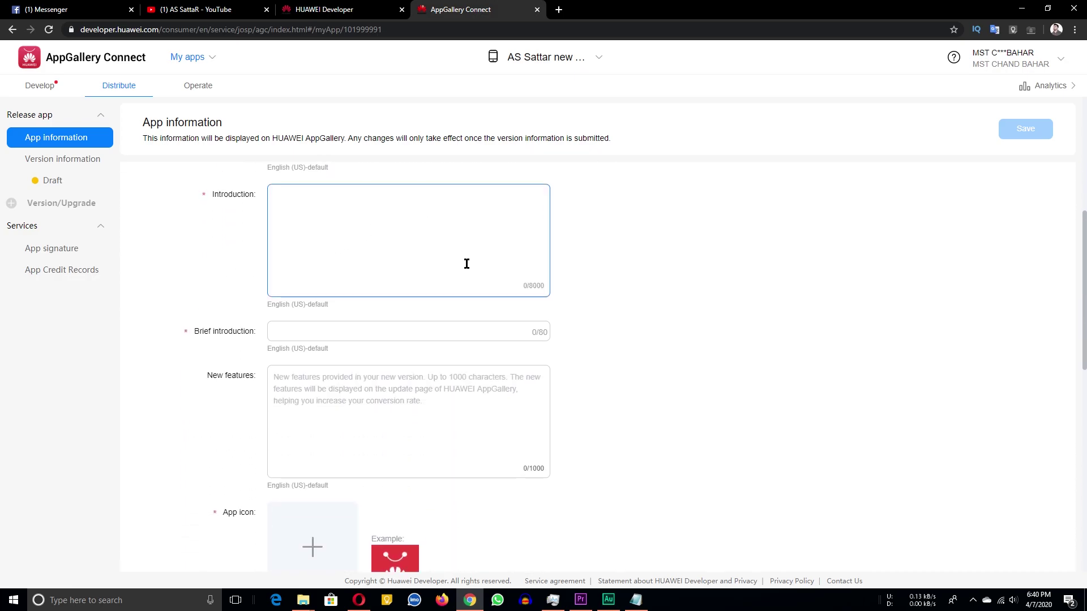
pyautogui.scroll(3, 466, 262)
# Go to the Name field, skip adding another localization language, and move to the Introduction box
pyautogui.click(355, 309)
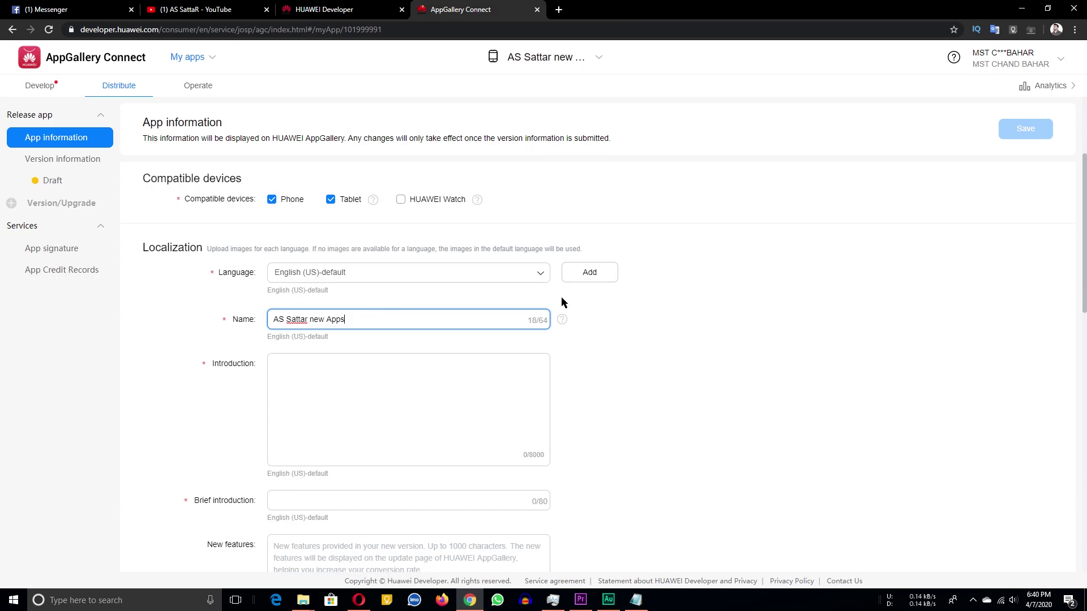
pyautogui.scroll(-2, 419, 440)
pyautogui.scroll(1, 456, 372)
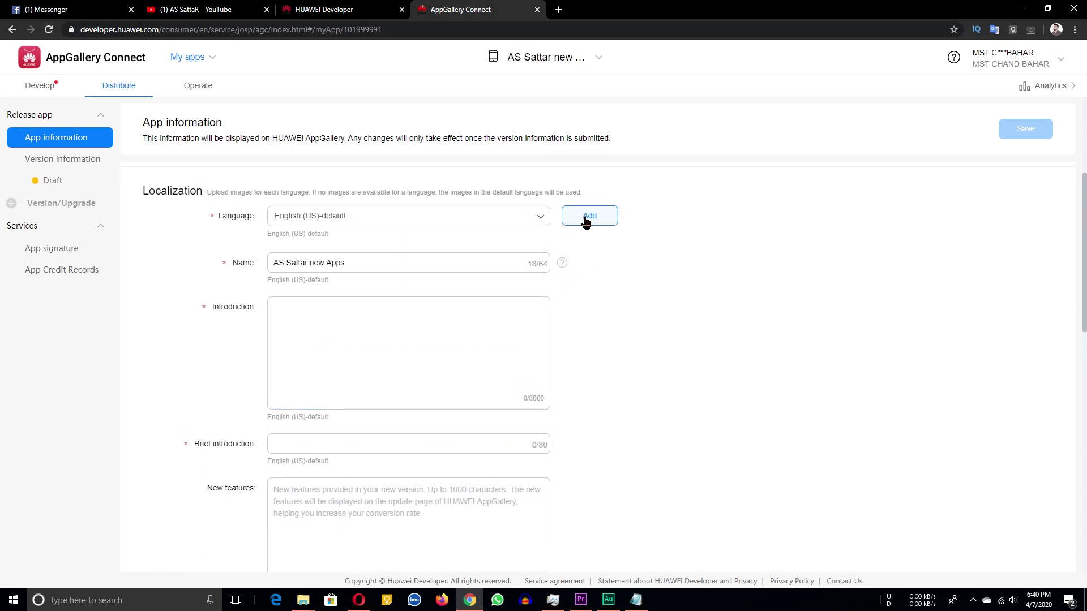
pyautogui.click(582, 219)
pyautogui.click(696, 175)
pyautogui.scroll(-3, 455, 273)
pyautogui.scroll(2, 455, 272)
pyautogui.click(361, 266)
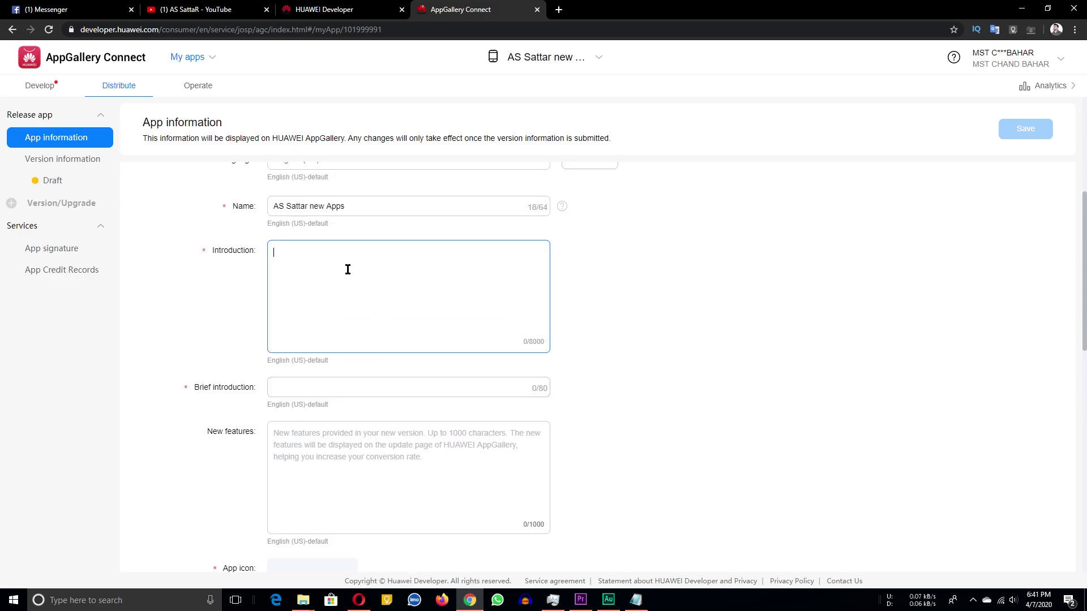
# Copy the tagline from the YouTube channel's About page and set brief introduction to 1.0001
pyautogui.click(192, 9)
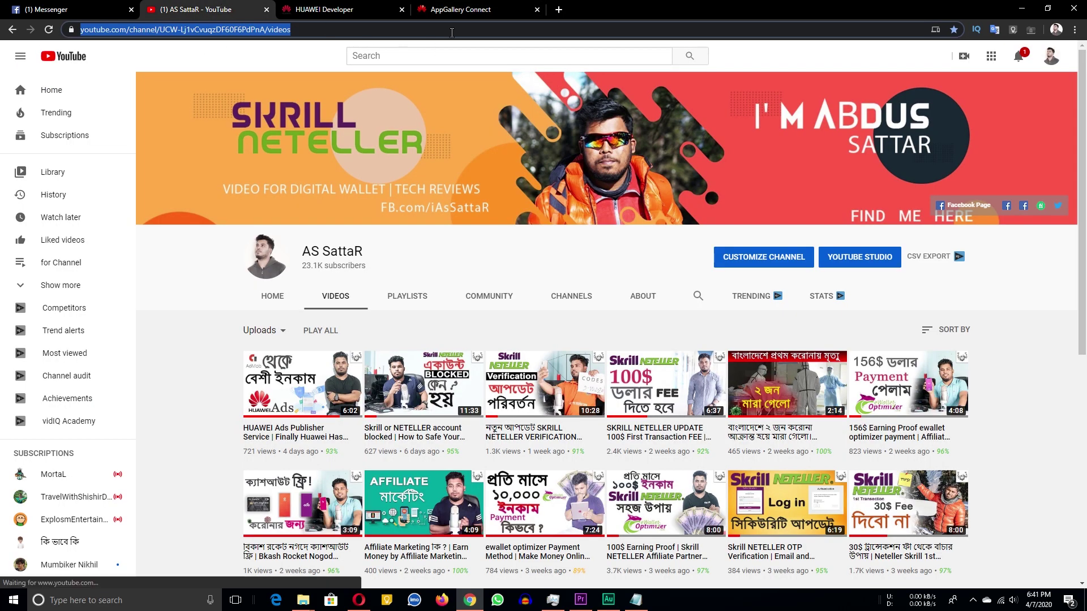
pyautogui.click(642, 297)
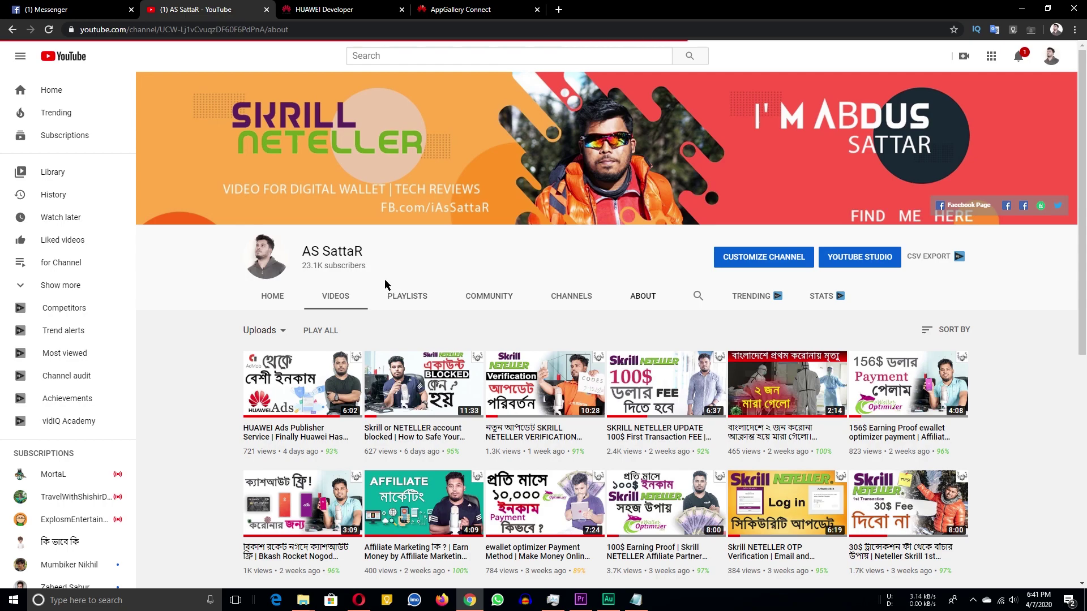
pyautogui.moveTo(243, 363)
pyautogui.mouseDown()
pyautogui.moveTo(273, 370)
pyautogui.moveTo(237, 360)
pyautogui.moveTo(249, 369)
pyautogui.mouseUp()
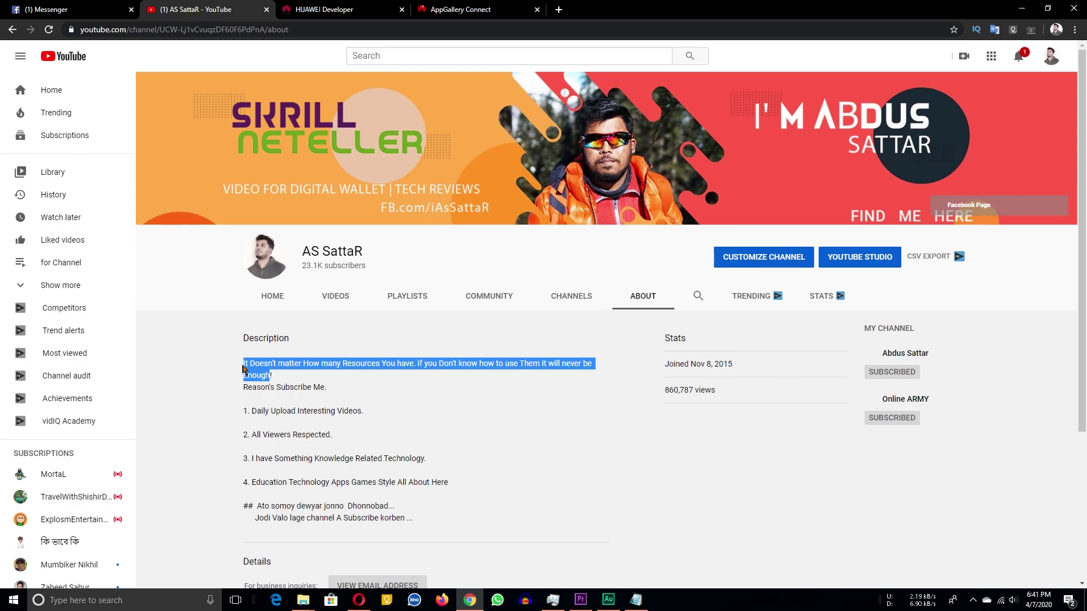
pyautogui.click(325, 9)
pyautogui.click(460, 9)
pyautogui.click(339, 385)
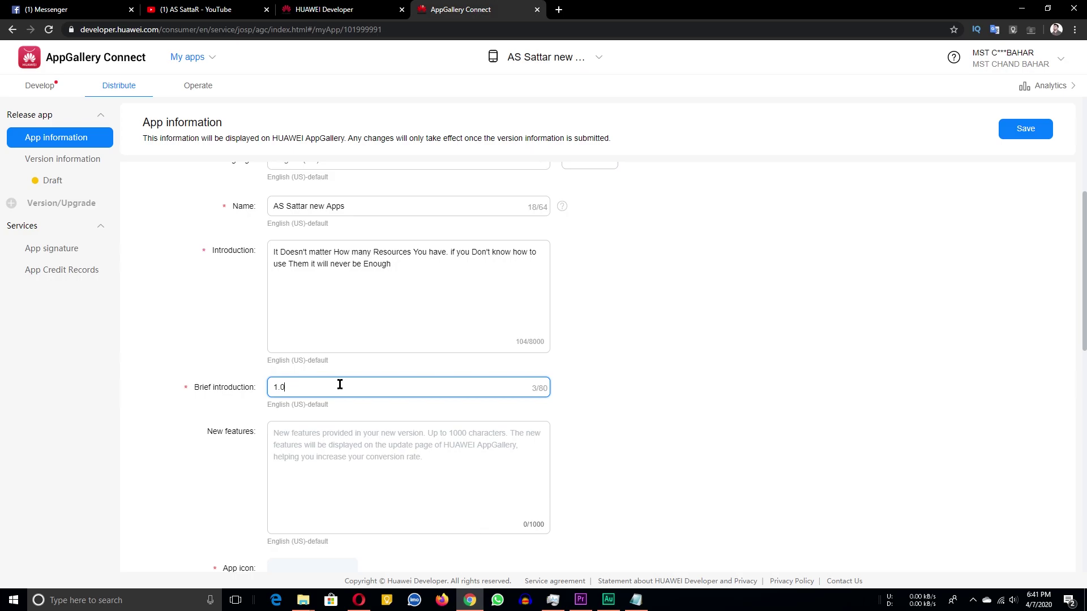
pyautogui.scroll(-2, 170, 293)
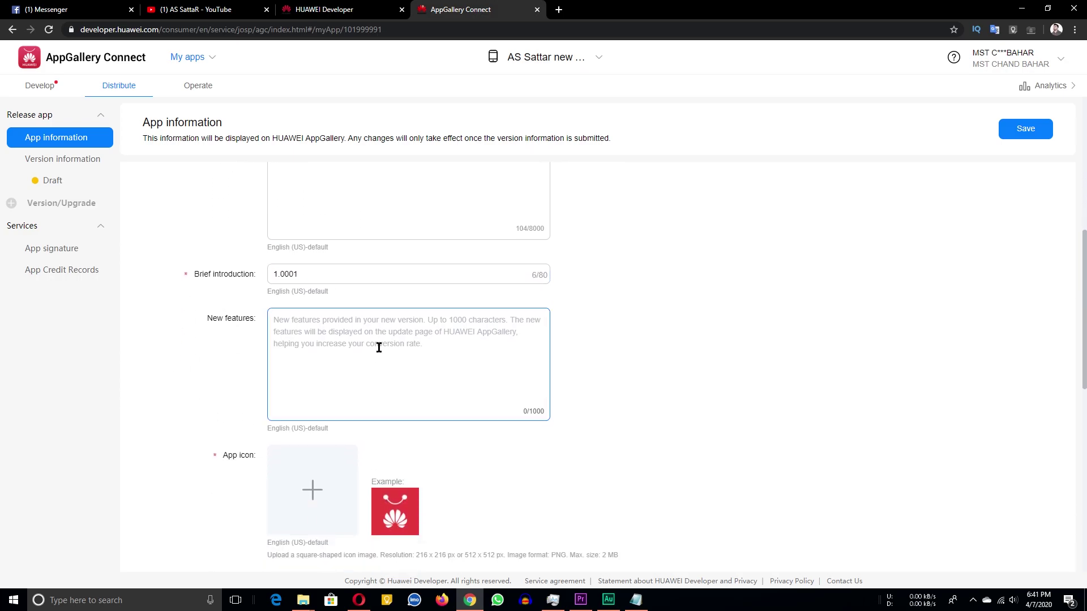
# Copy the channel description's numbered reasons and closing lines and paste them into New features
pyautogui.click(351, 9)
pyautogui.click(215, 9)
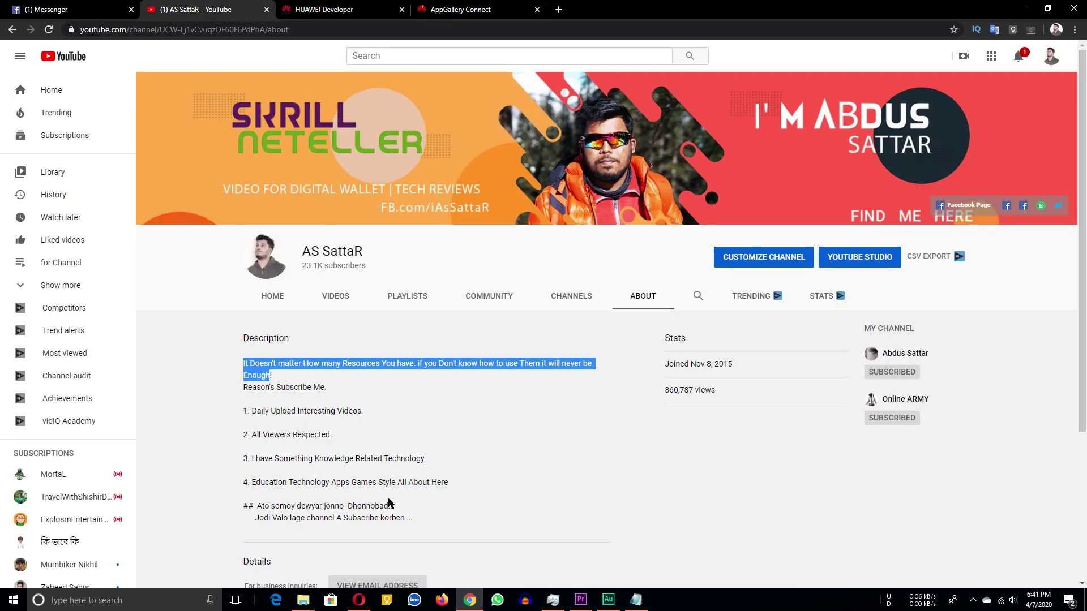
pyautogui.moveTo(407, 514); pyautogui.dragTo(244, 416)
pyautogui.hotkey('ctrl', 'c')
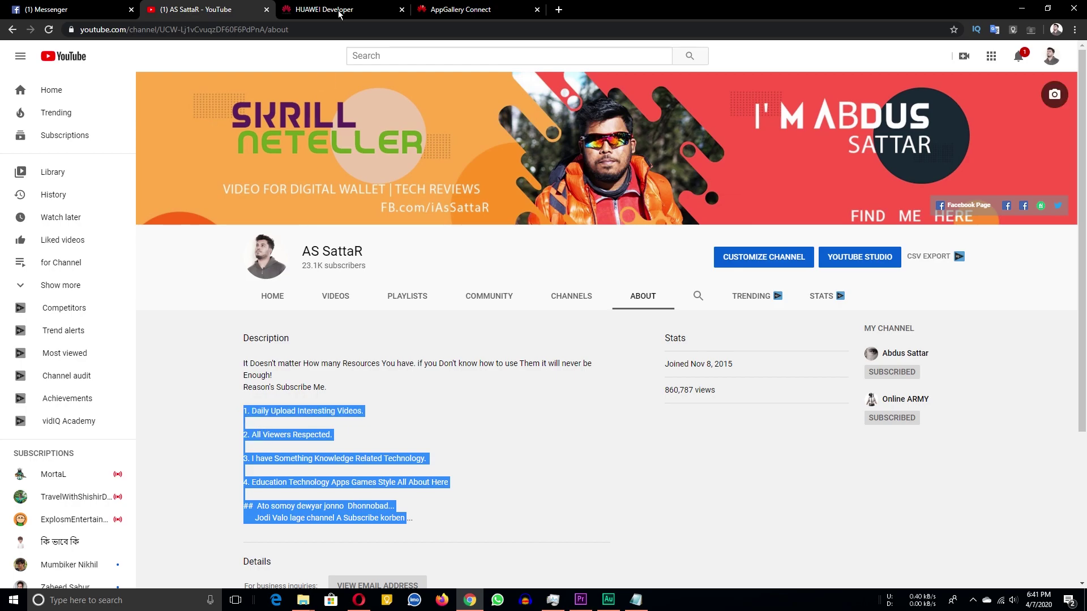
pyautogui.click(366, 6)
pyautogui.click(204, 9)
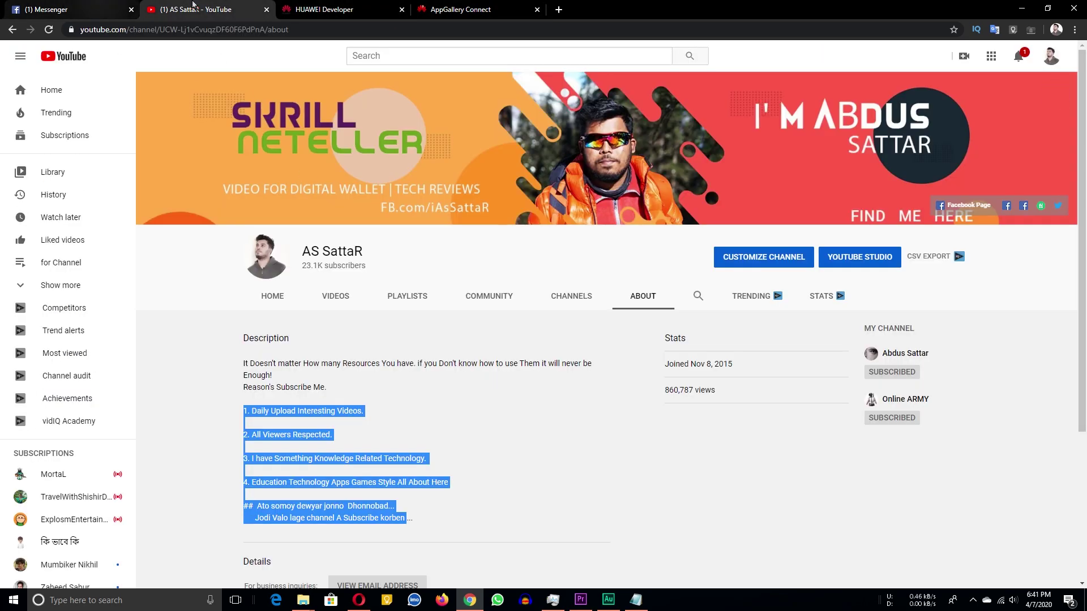
pyautogui.click(481, 9)
pyautogui.hotkey('ctrl', 'v')
pyautogui.scroll(-2, 436, 372)
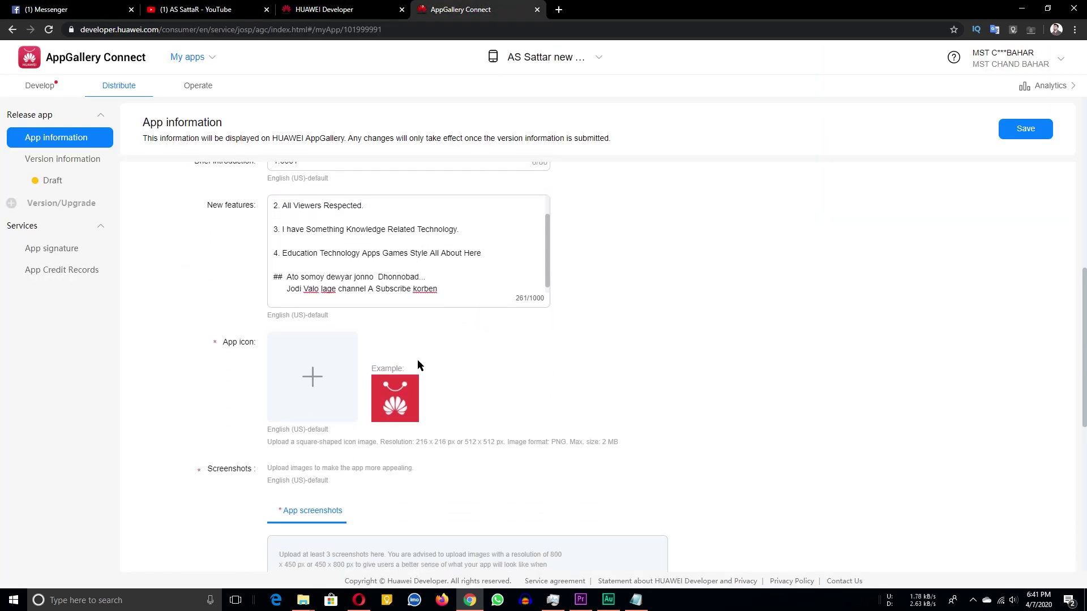
# Set instagram-512.png from Pictures as the app icon and dismiss the image size warning
pyautogui.click(318, 371)
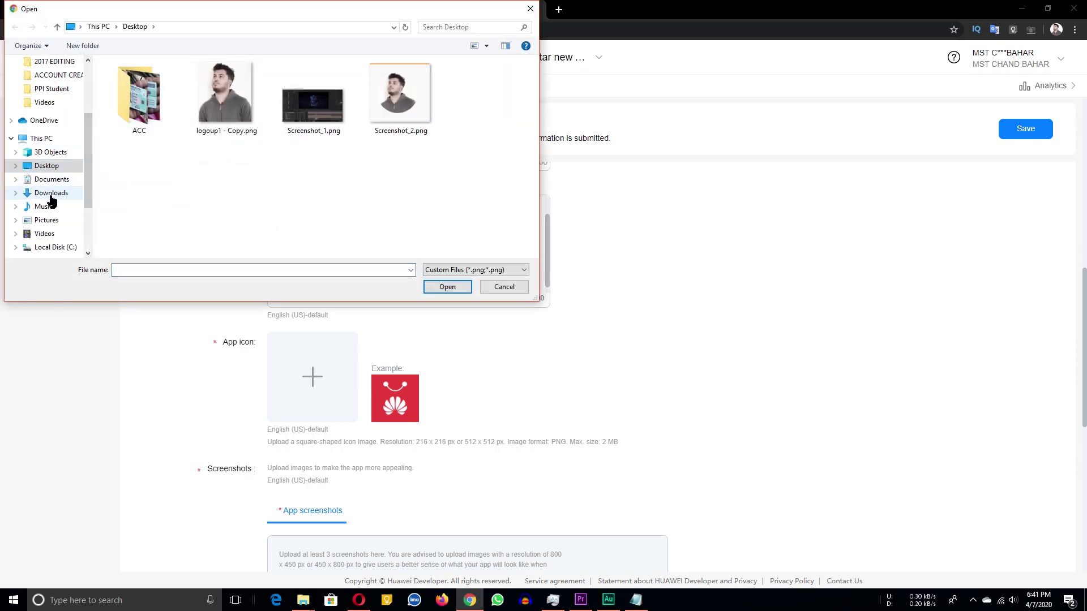
pyautogui.click(41, 220)
pyautogui.doubleClick(135, 170)
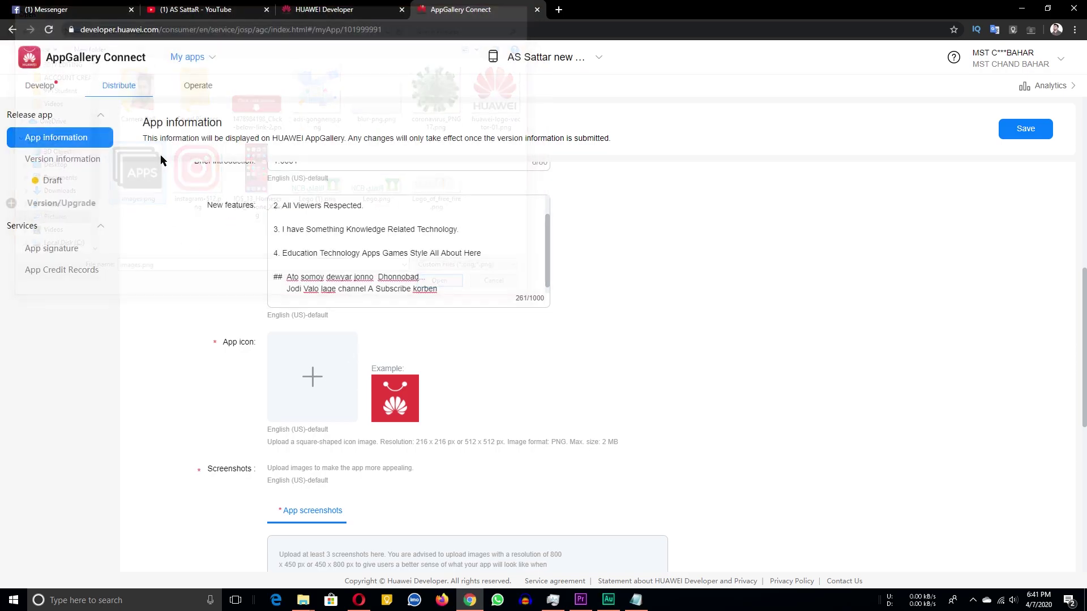
pyautogui.click(311, 377)
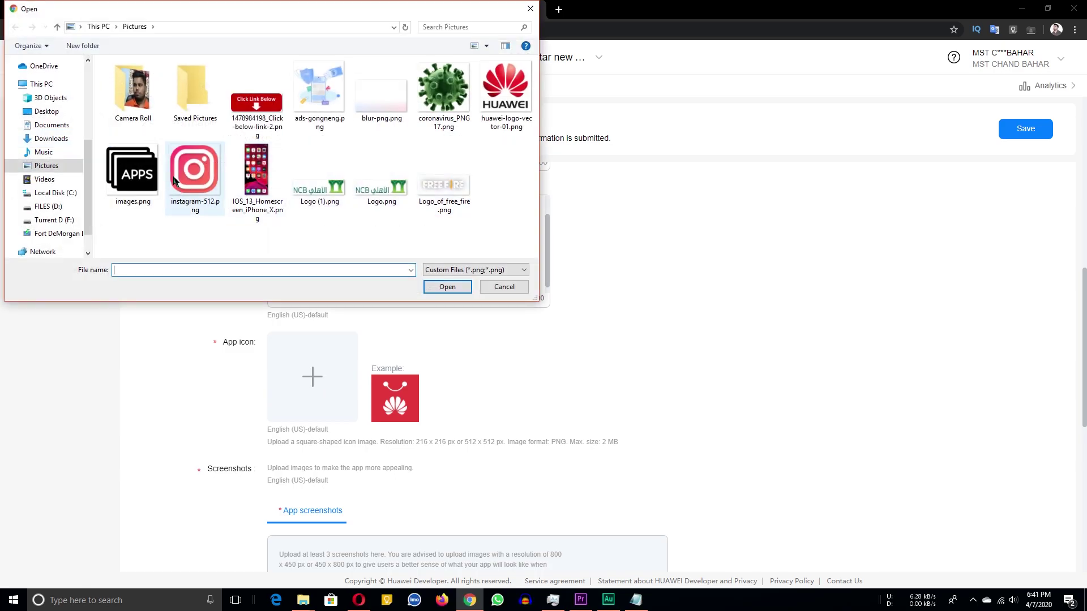
pyautogui.doubleClick(173, 179)
pyautogui.scroll(-3, 374, 375)
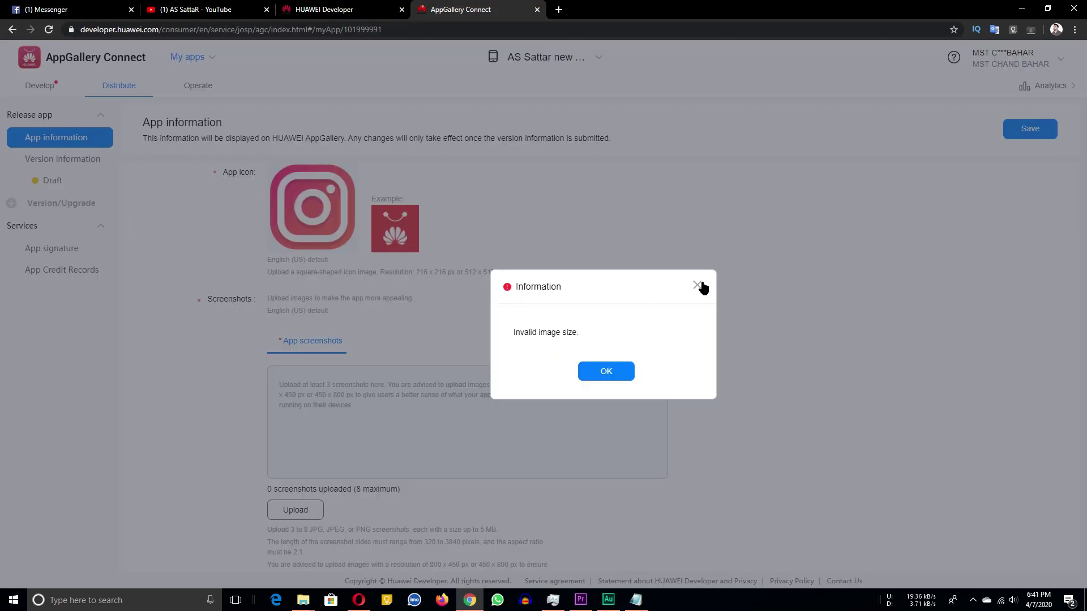
pyautogui.click(698, 285)
pyautogui.moveTo(439, 272); pyautogui.dragTo(503, 272)
pyautogui.click(531, 269)
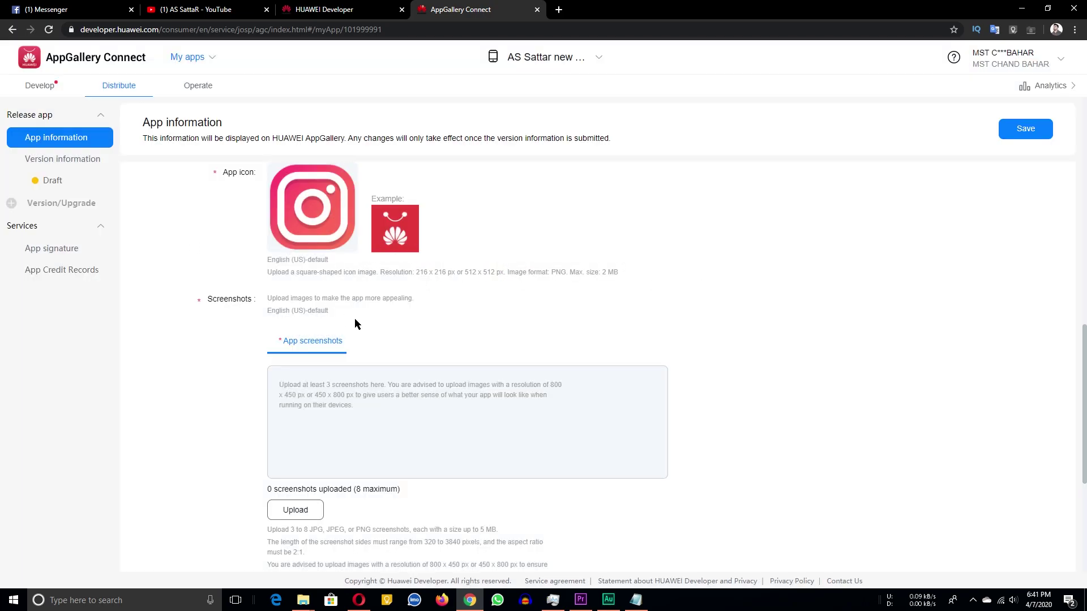
# Upload IOS_13_Homescreen_iPhone_X.png as an app screenshot
pyautogui.scroll(-2, 433, 328)
pyautogui.click(304, 400)
pyautogui.doubleClick(389, 165)
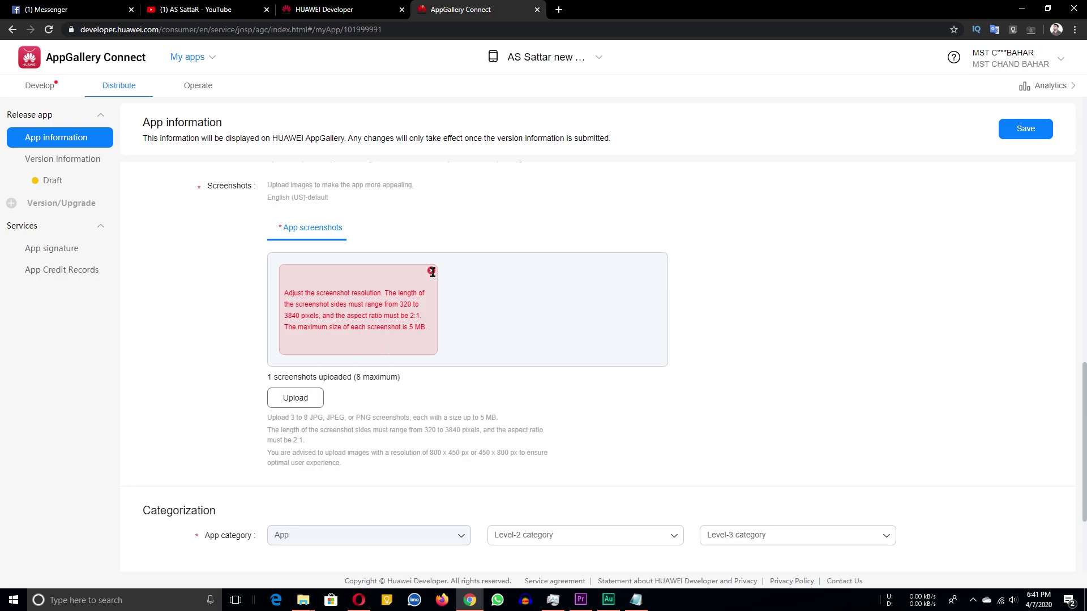
# Swap the rejected screenshot for iOS-9-Home-screen-iPhone-screenshot-001.jpg
pyautogui.click(431, 271)
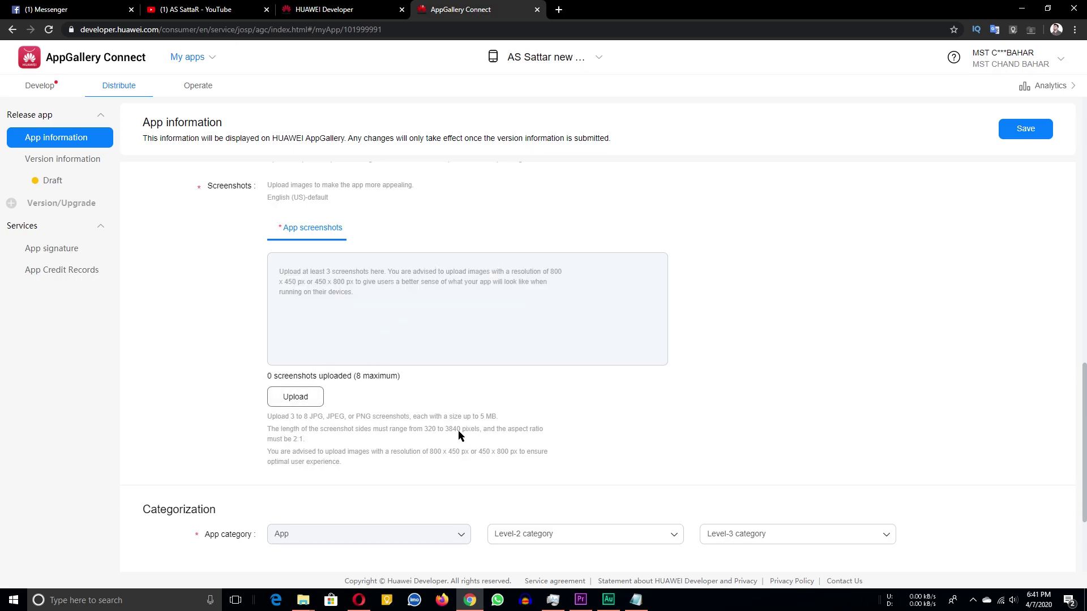
pyautogui.click(295, 397)
pyautogui.click(416, 165)
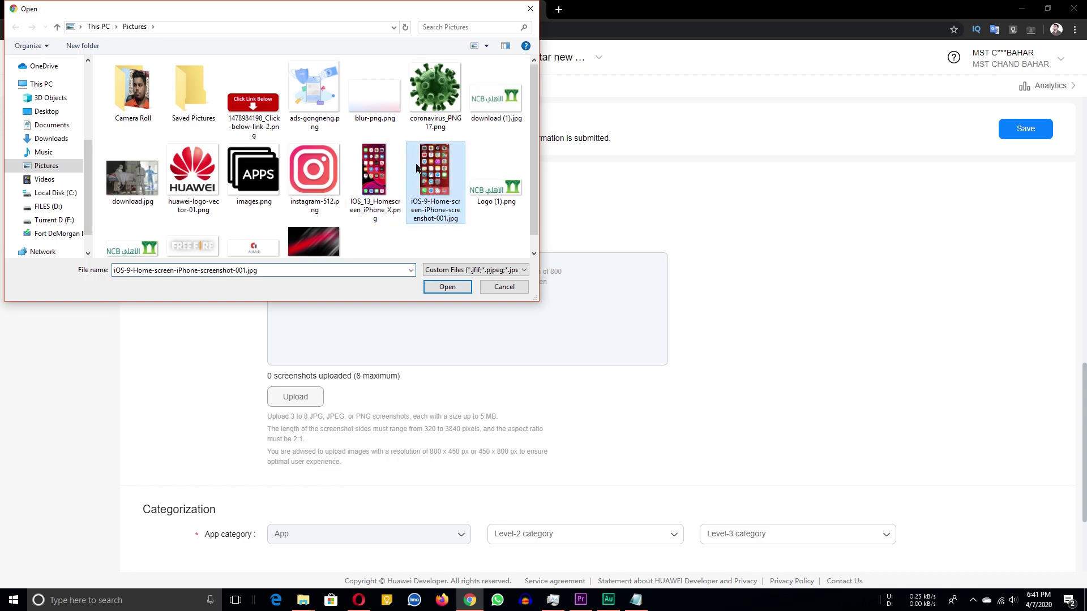
pyautogui.doubleClick(416, 165)
pyautogui.scroll(-1, 535, 318)
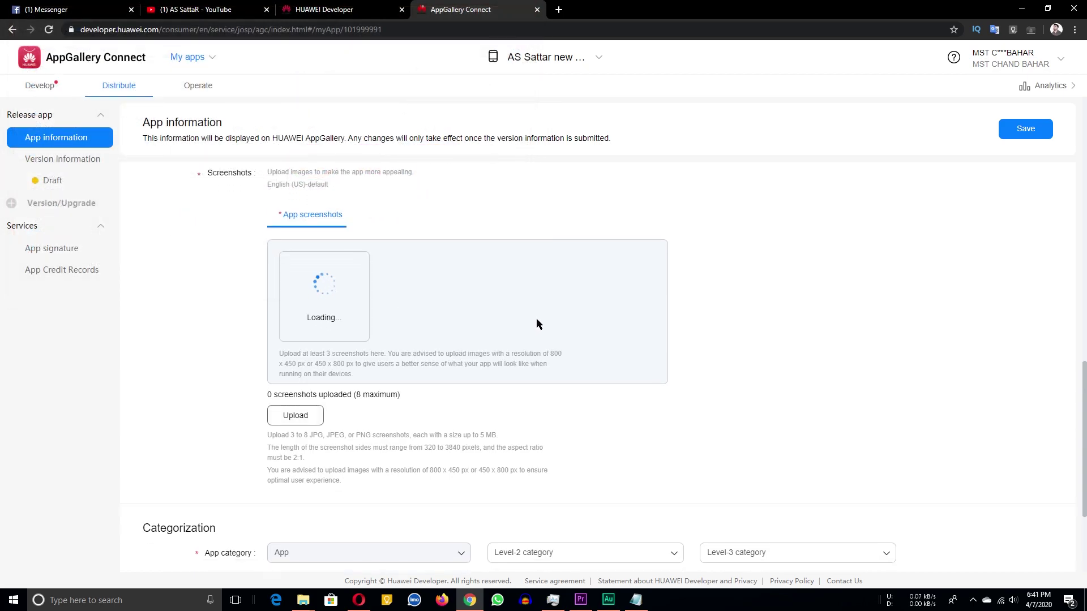
pyautogui.scroll(8, 539, 313)
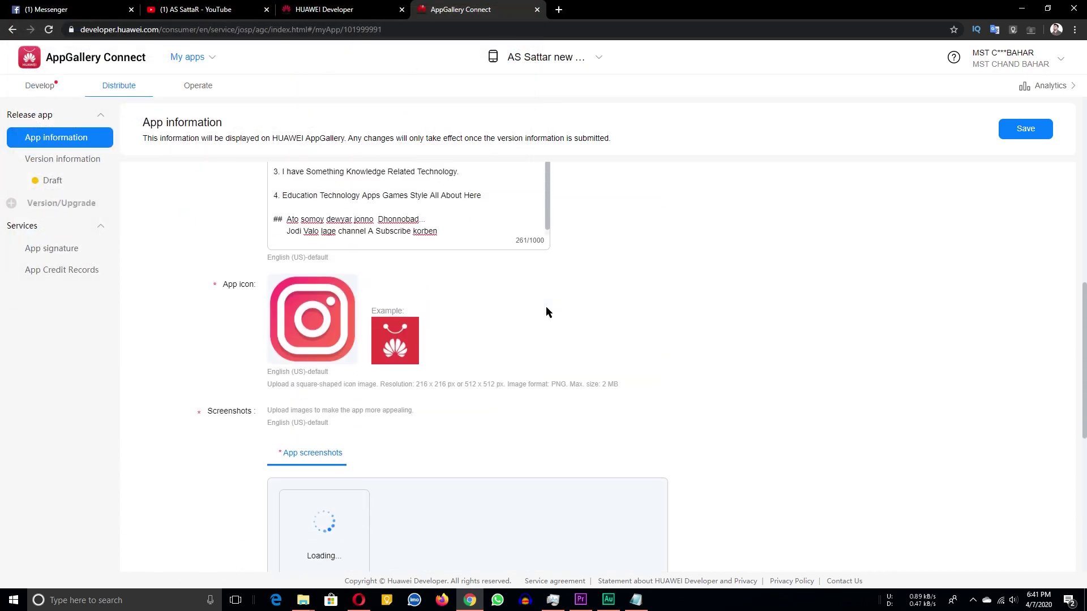
pyautogui.scroll(-6, 476, 314)
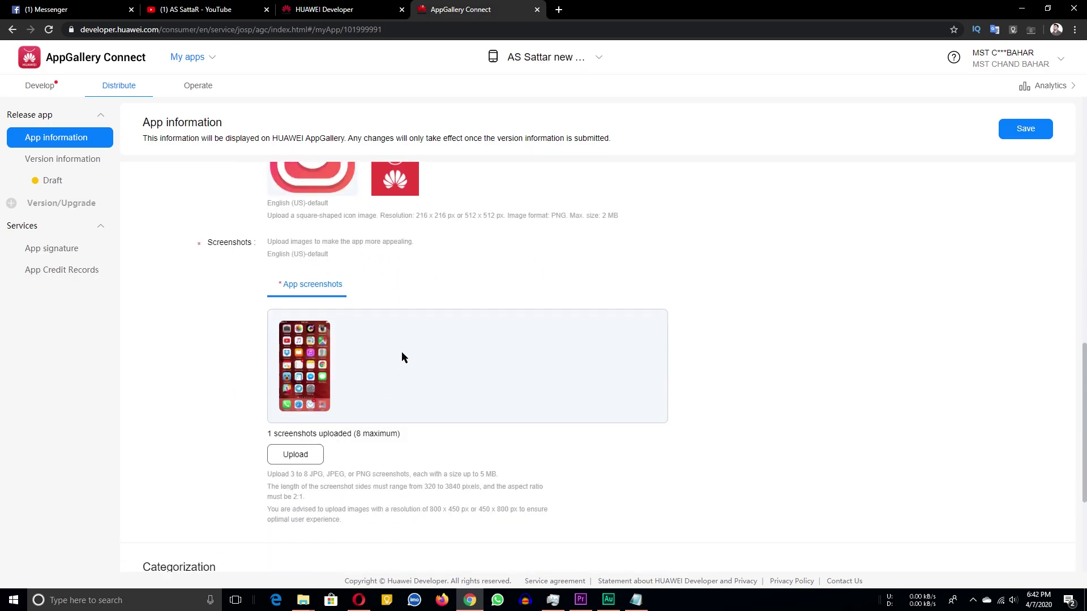
pyautogui.scroll(-3, 410, 344)
pyautogui.scroll(-1, 408, 312)
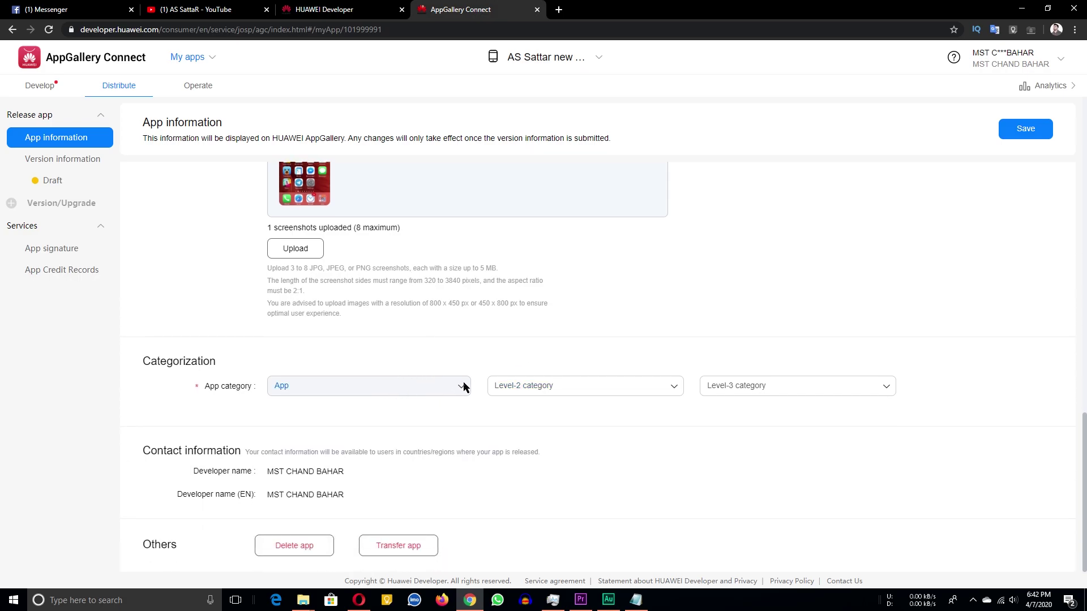
# Set the Level-2 category to Finance and Level-3 to Banking, then save the app information
pyautogui.click(522, 386)
pyautogui.click(538, 445)
pyautogui.click(749, 386)
pyautogui.scroll(-1, 765, 429)
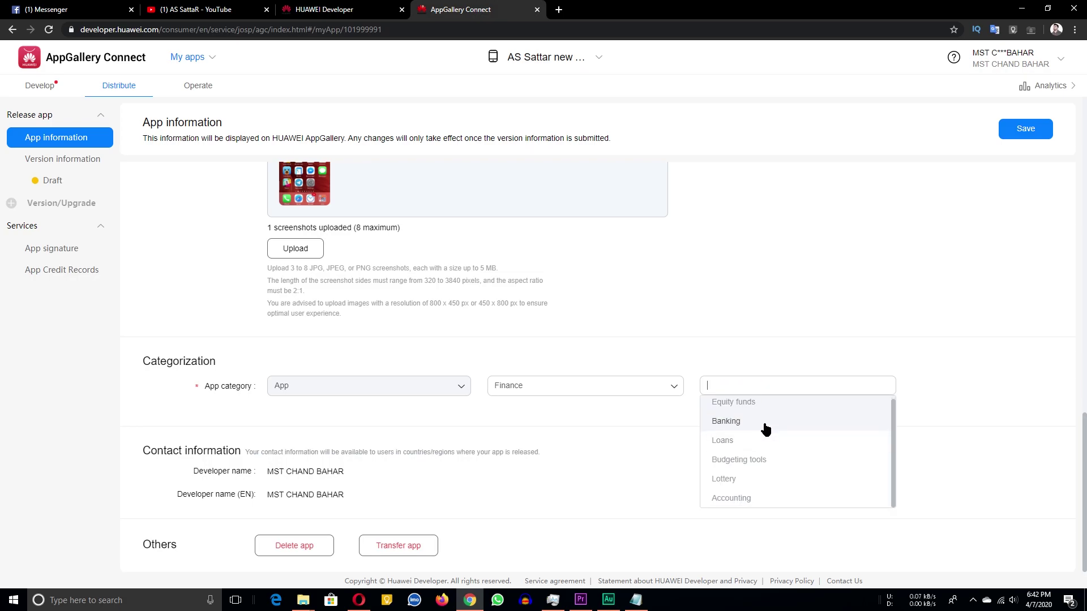
pyautogui.click(765, 429)
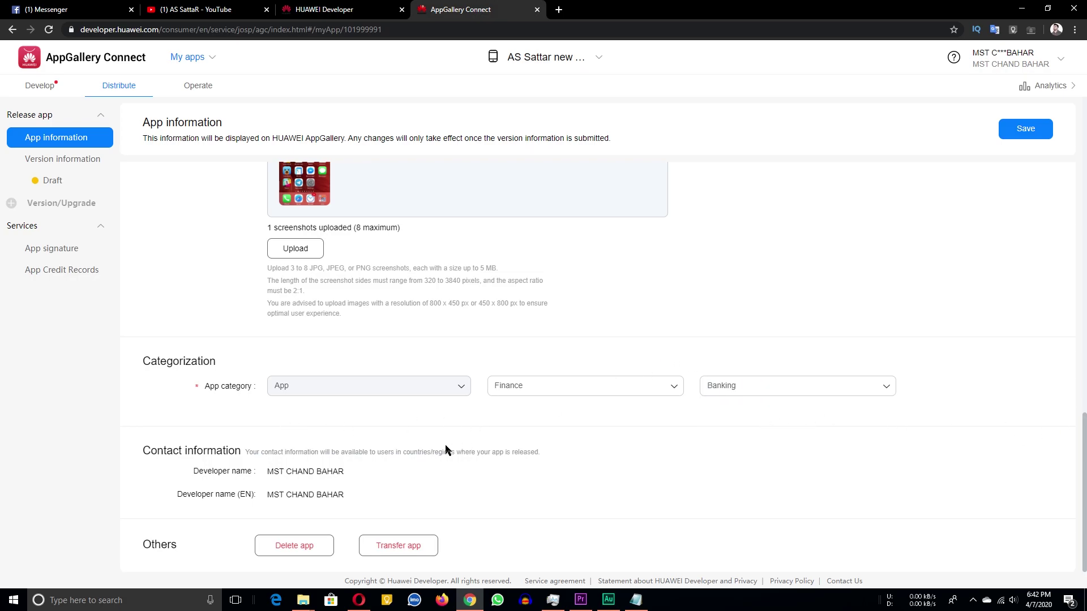
pyautogui.scroll(15, 900, 300)
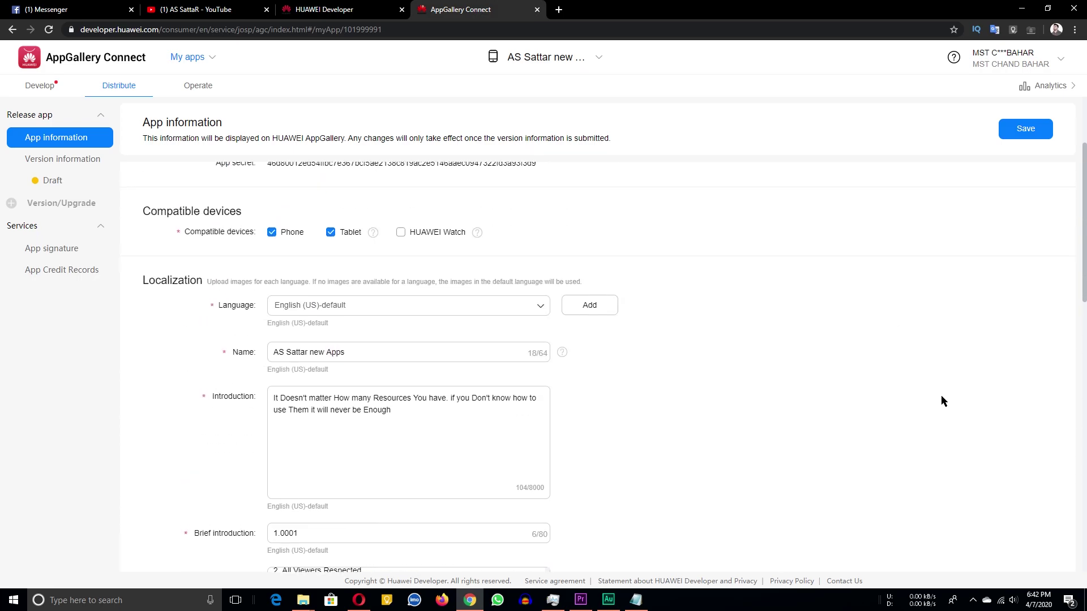
pyautogui.scroll(-6, 718, 323)
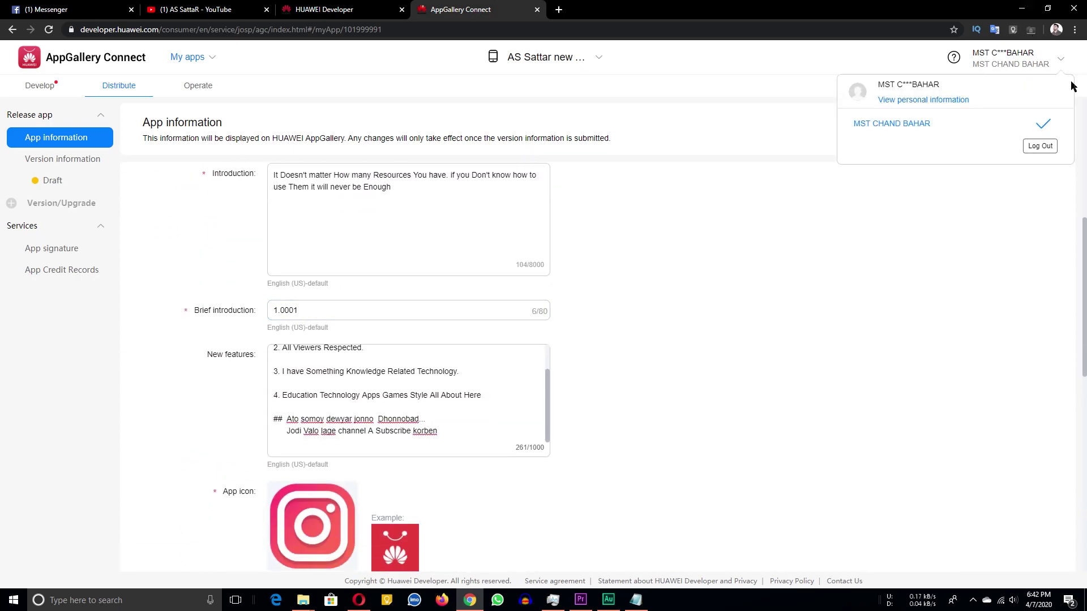
pyautogui.click(1025, 137)
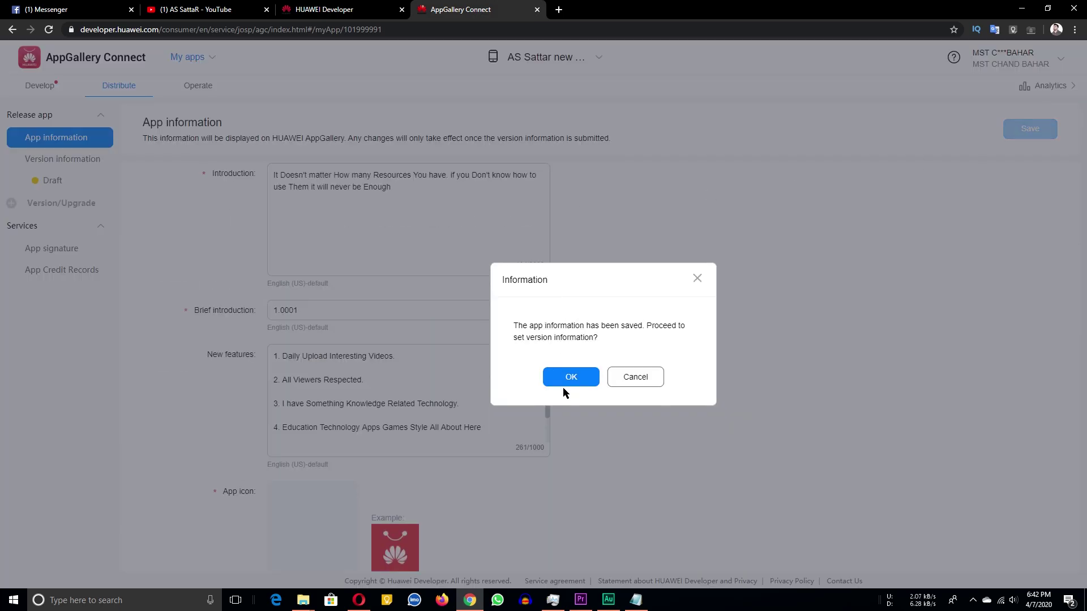
# Dismiss the saved-information message and add the IOS_13 image as a screenshot
pyautogui.click(567, 379)
pyautogui.scroll(2, 551, 325)
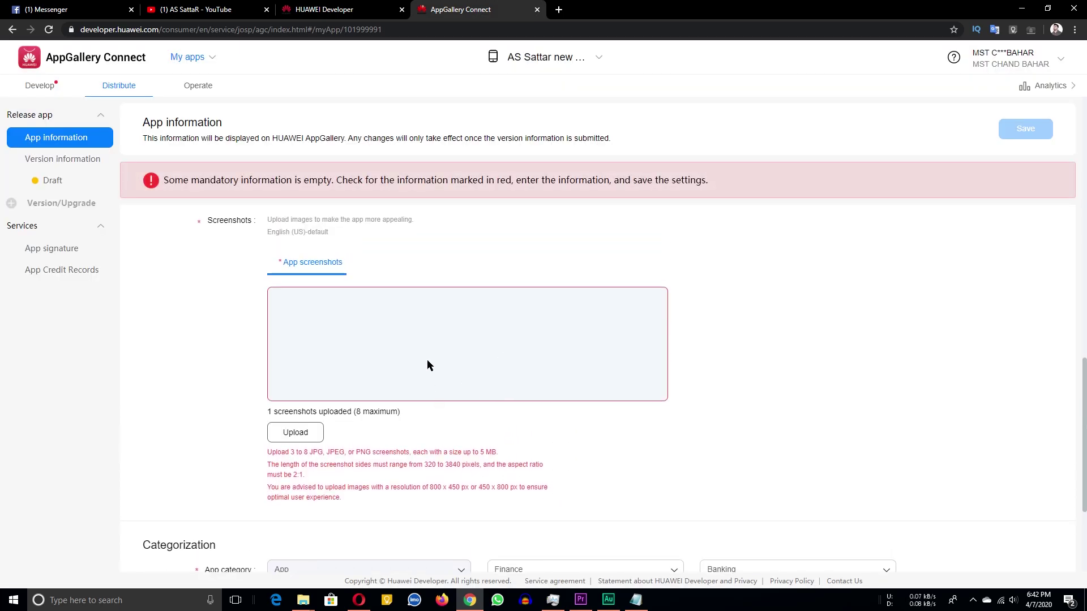
pyautogui.scroll(4, 418, 375)
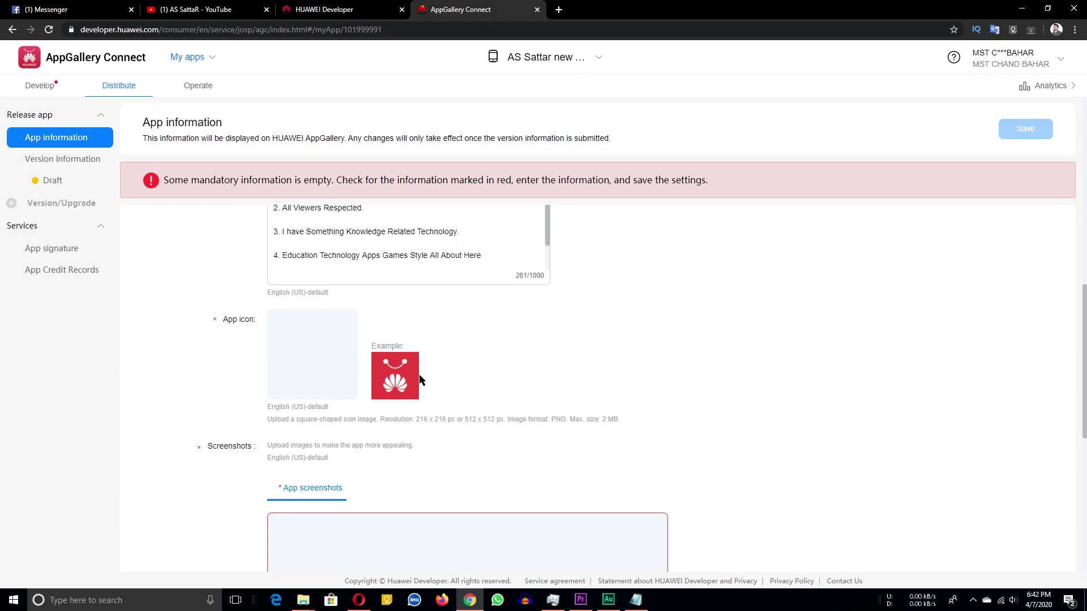
pyautogui.scroll(-4, 418, 374)
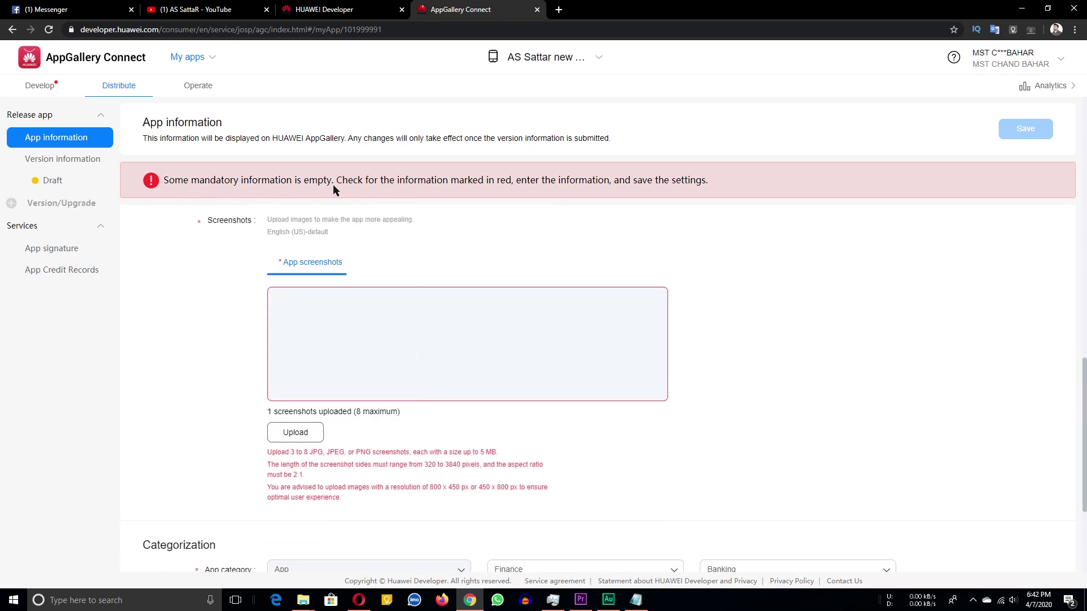
pyautogui.scroll(1, 421, 360)
pyautogui.scroll(-2, 421, 363)
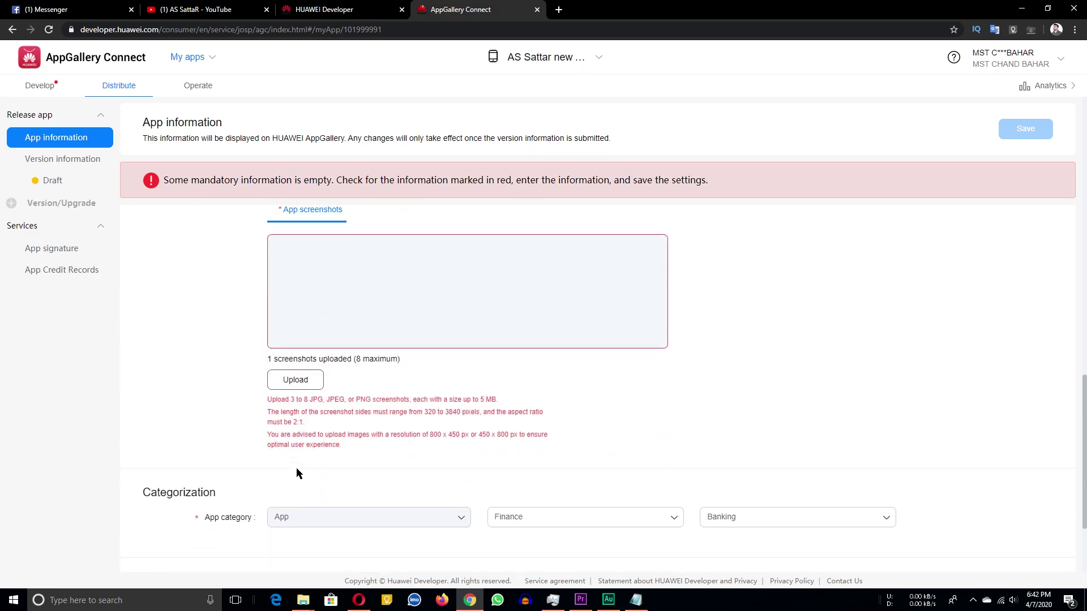
pyautogui.click(313, 375)
pyautogui.doubleClick(357, 183)
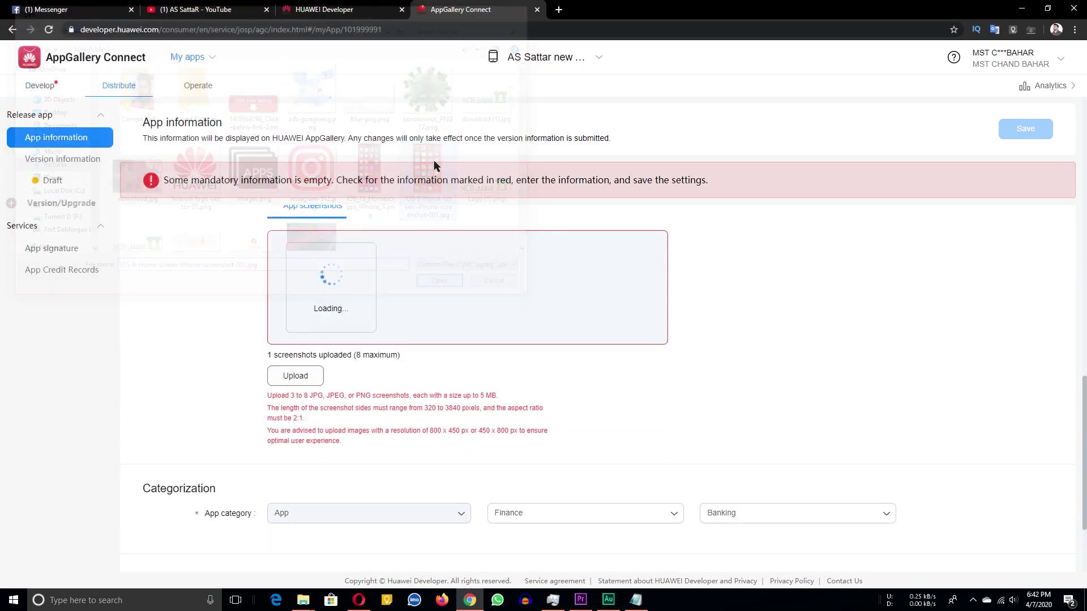
# Add the iOS-9 image and a fourth screenshot, then save the app information
pyautogui.click(295, 375)
pyautogui.doubleClick(457, 205)
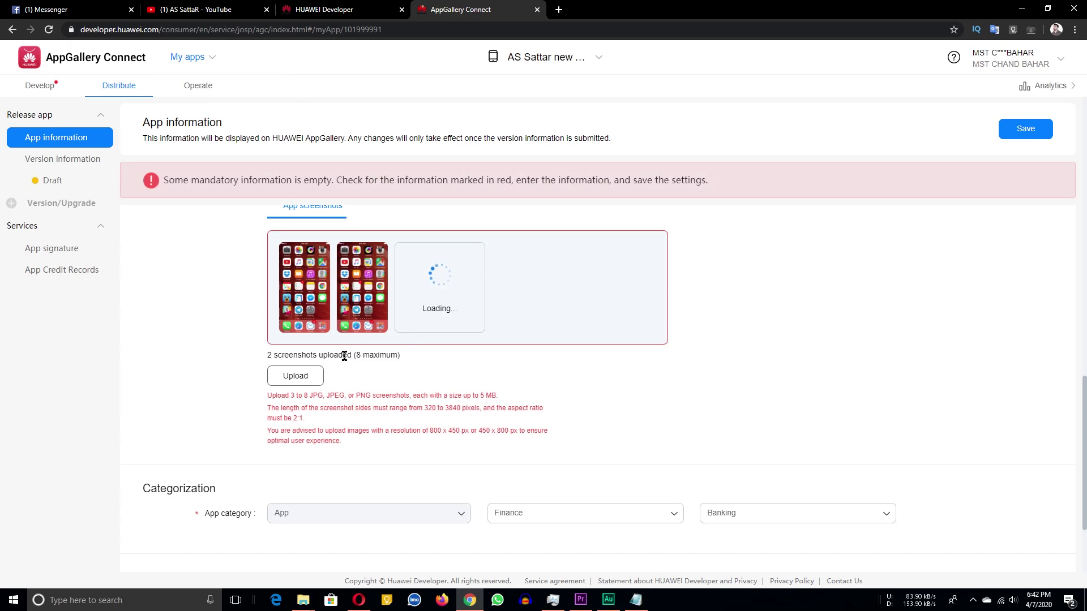
pyautogui.click(296, 375)
pyautogui.doubleClick(460, 180)
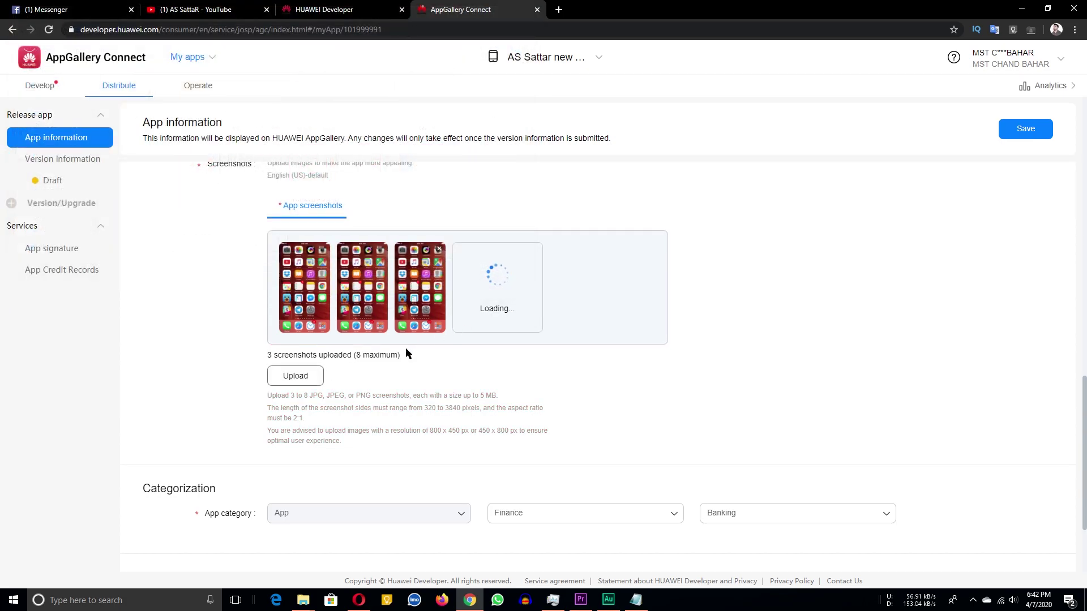
pyautogui.scroll(-3, 833, 332)
pyautogui.scroll(4, 962, 226)
pyautogui.click(1046, 127)
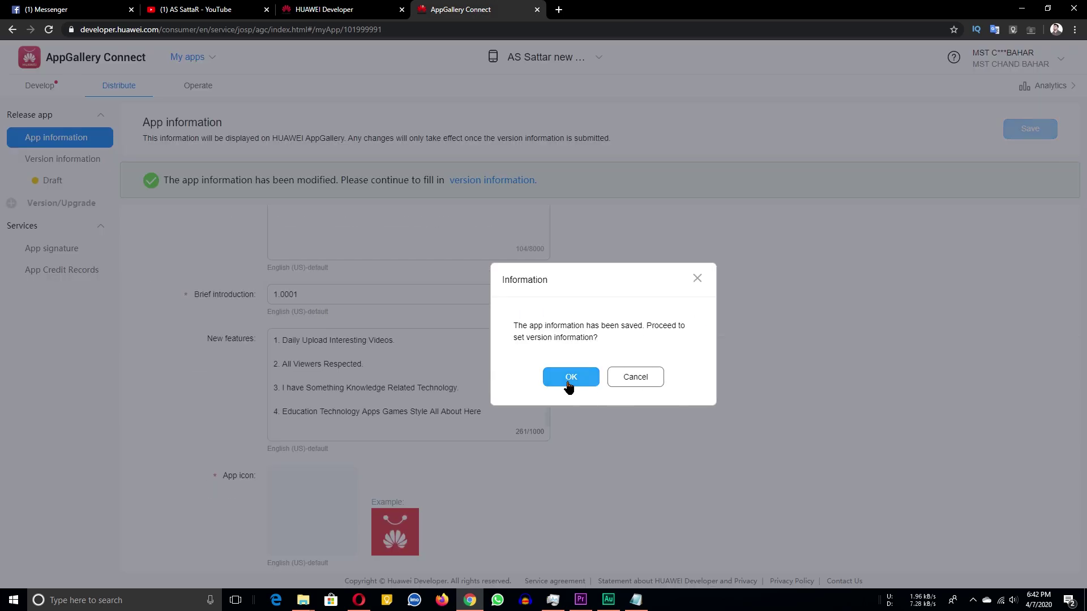
# Continue to version information, open the Draft version, and view its empty software package list
pyautogui.click(570, 376)
pyautogui.click(52, 179)
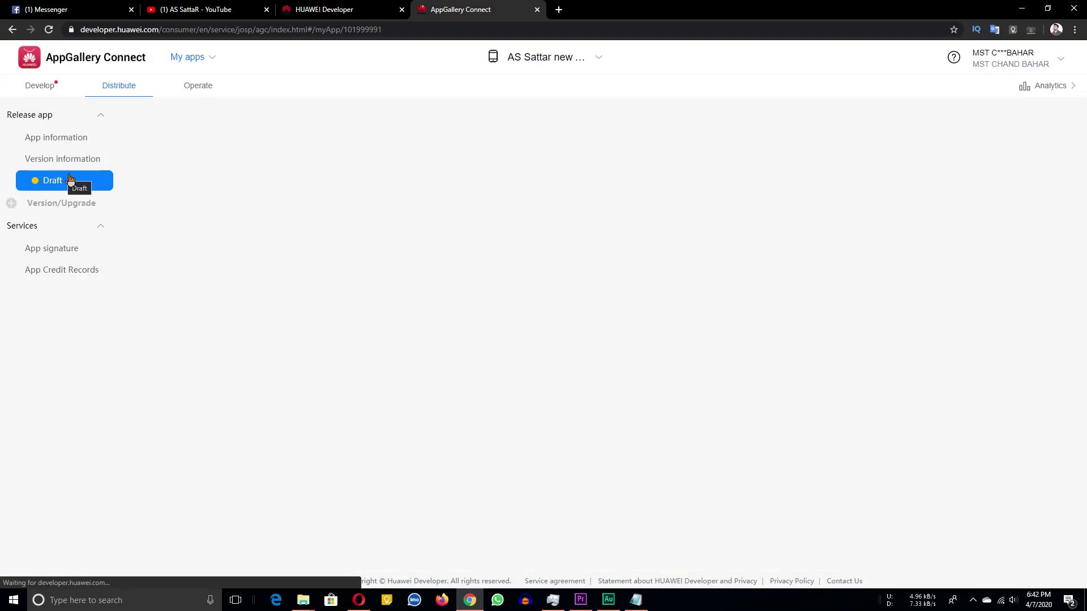
pyautogui.scroll(-5, 430, 305)
pyautogui.scroll(3, 442, 298)
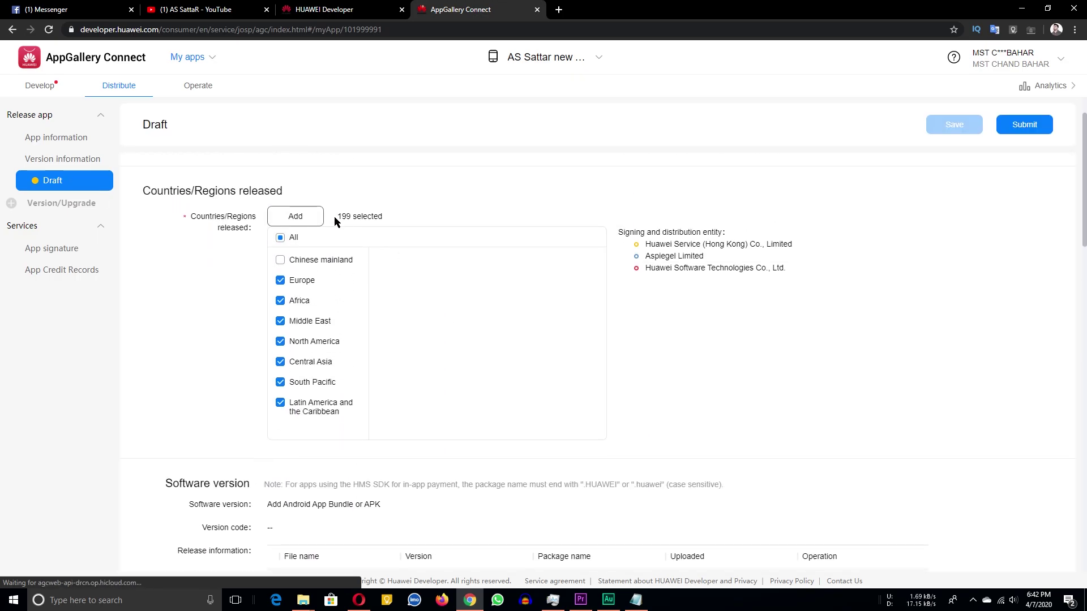
pyautogui.scroll(-1, 330, 231)
pyautogui.scroll(2, 317, 252)
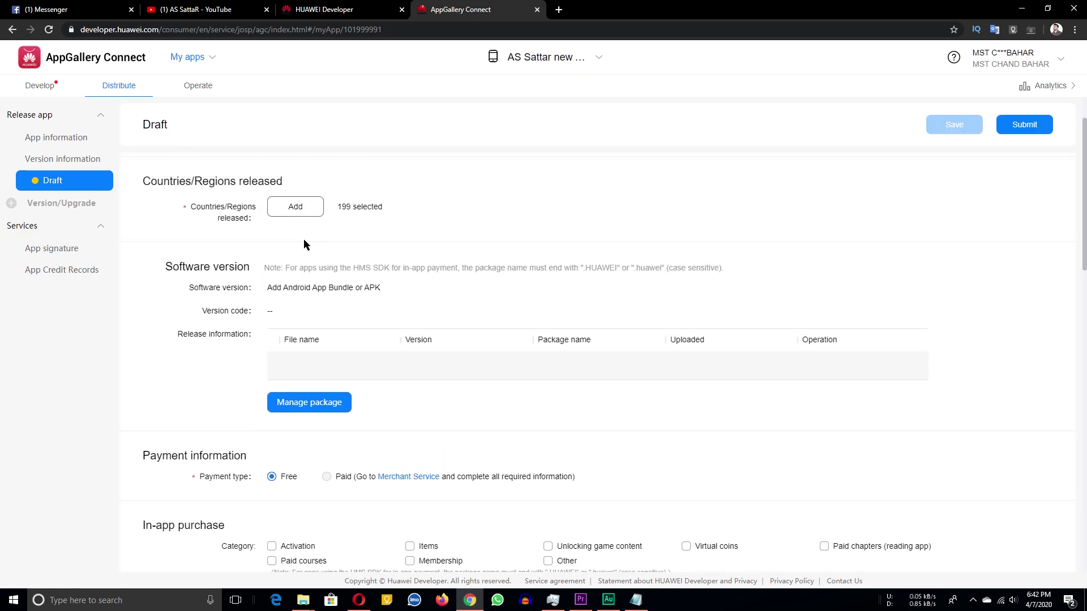
pyautogui.scroll(-2, 430, 391)
pyautogui.click(310, 357)
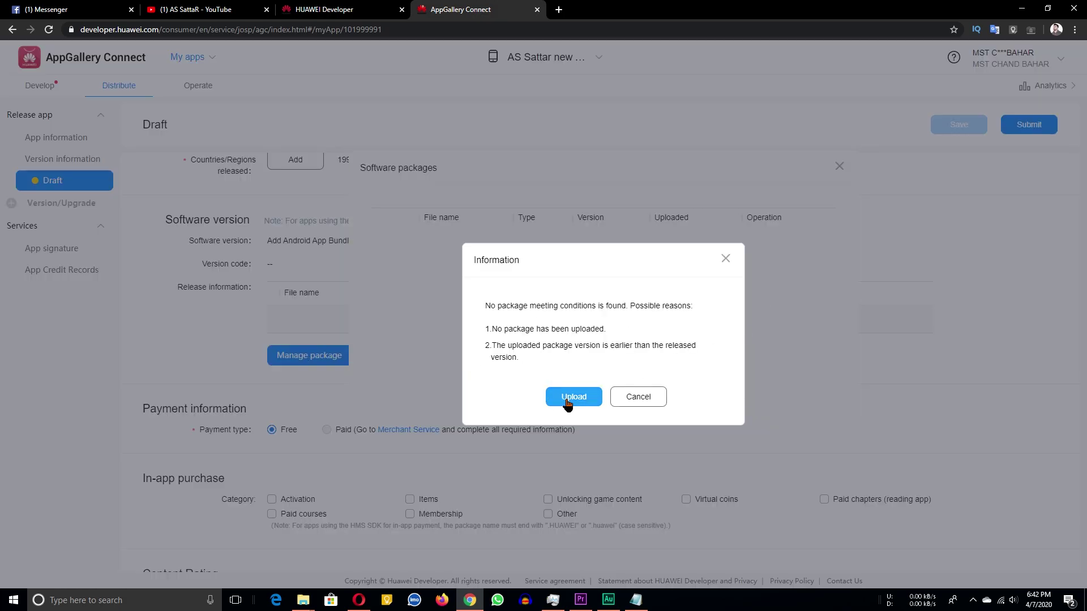
# Dismiss the no-package notice, start an apk upload from the Desktop, then cancel it
pyautogui.click(568, 399)
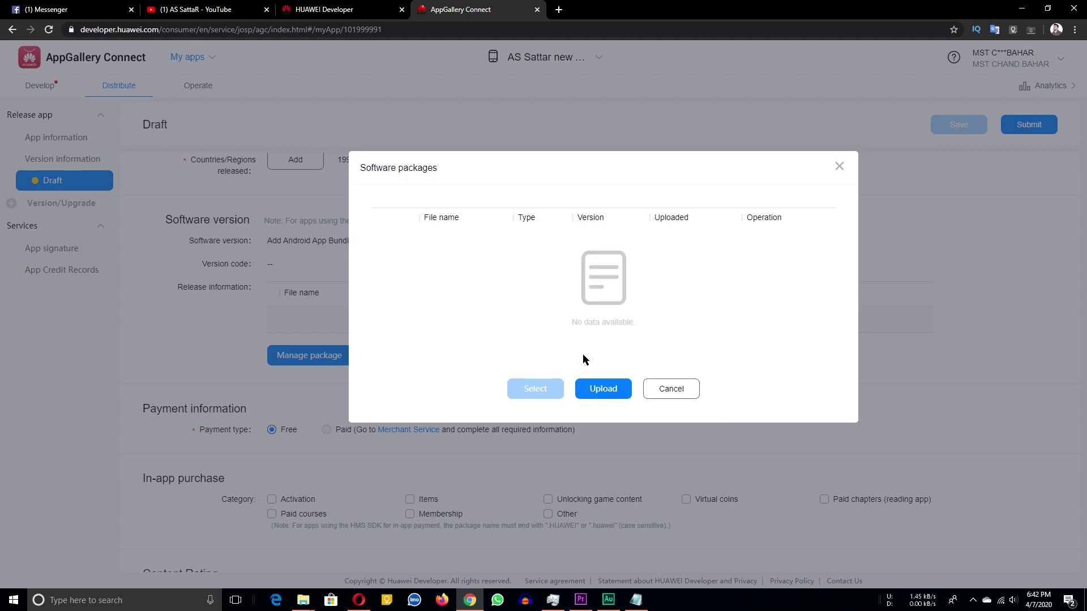
pyautogui.click(617, 389)
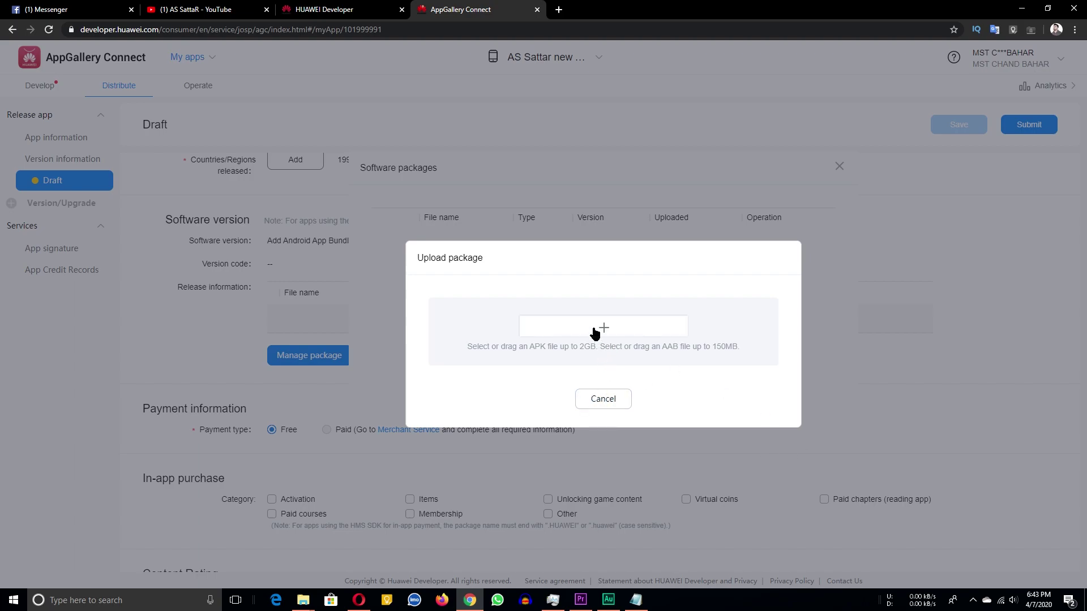
pyautogui.click(594, 333)
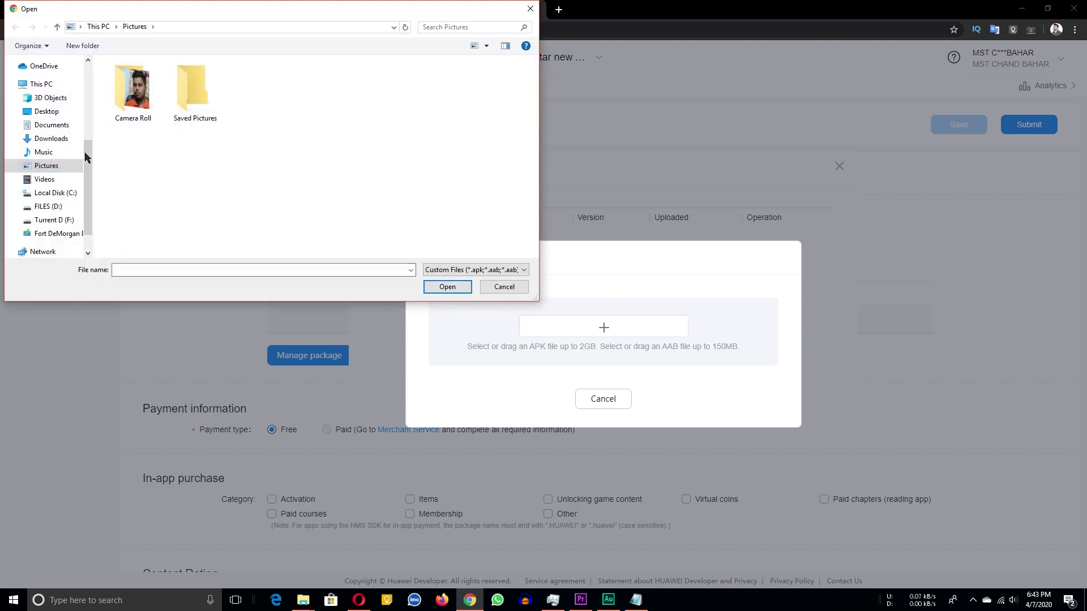
pyautogui.click(46, 111)
pyautogui.doubleClick(230, 91)
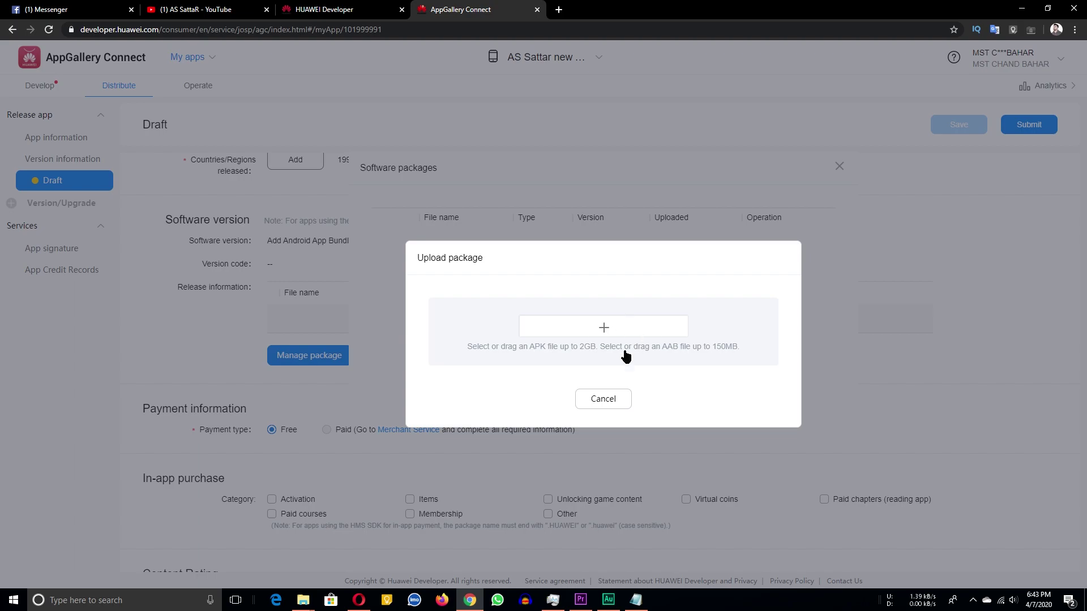
pyautogui.click(609, 401)
# Close the package list and submit the draft version, which flags the missing package
pyautogui.click(668, 393)
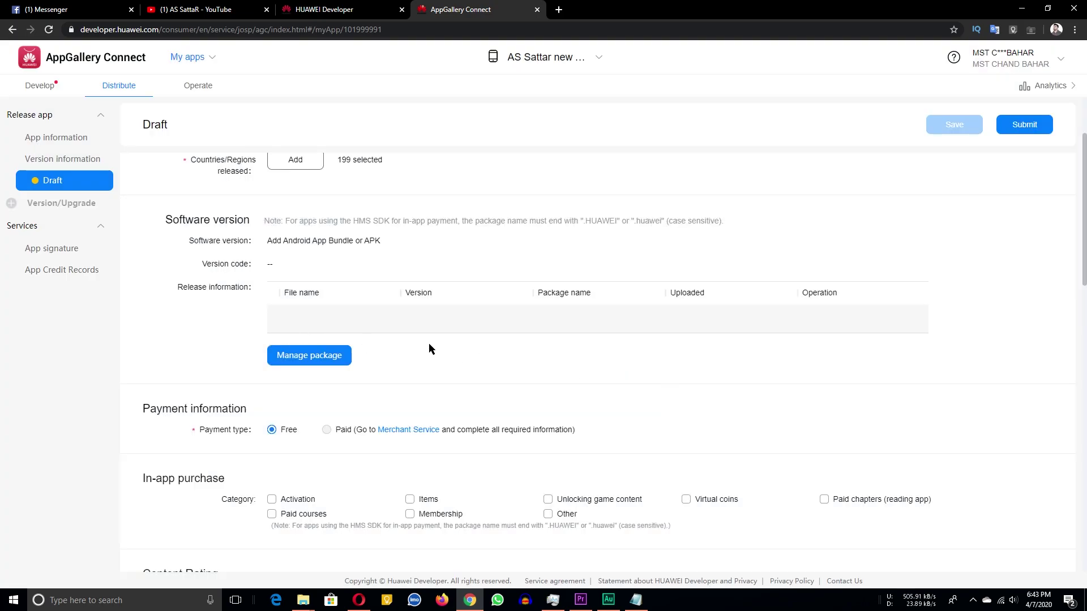
pyautogui.scroll(-4, 509, 343)
pyautogui.scroll(-4, 759, 455)
pyautogui.scroll(3, 759, 449)
pyautogui.scroll(-6, 759, 441)
pyautogui.click(1024, 124)
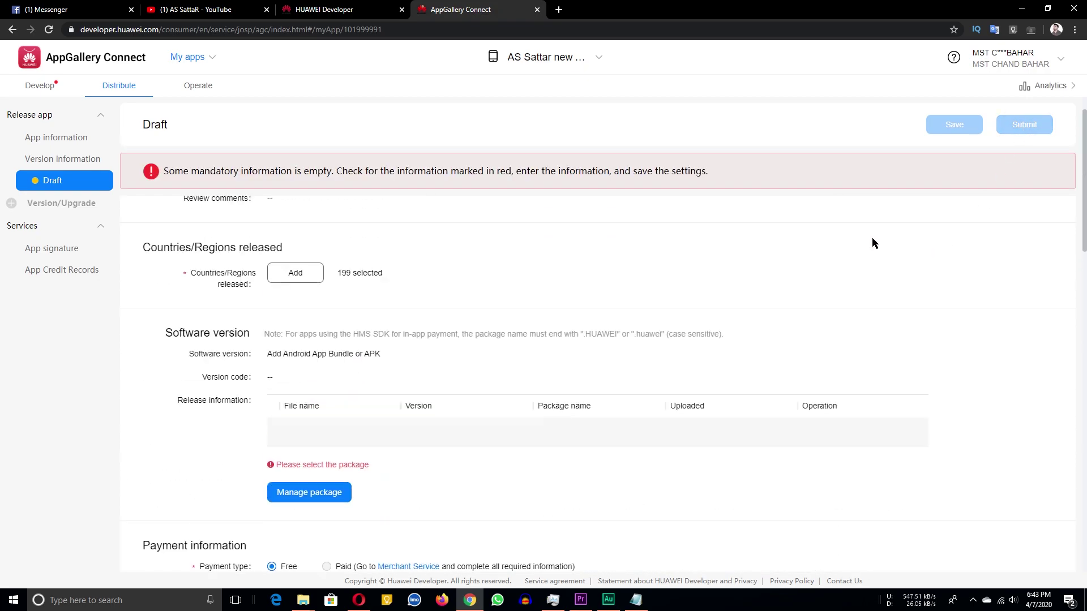
# Upload online.army.apk from the Desktop as the draft's package, then switch to the HUAWEI Developer tab
pyautogui.click(315, 535)
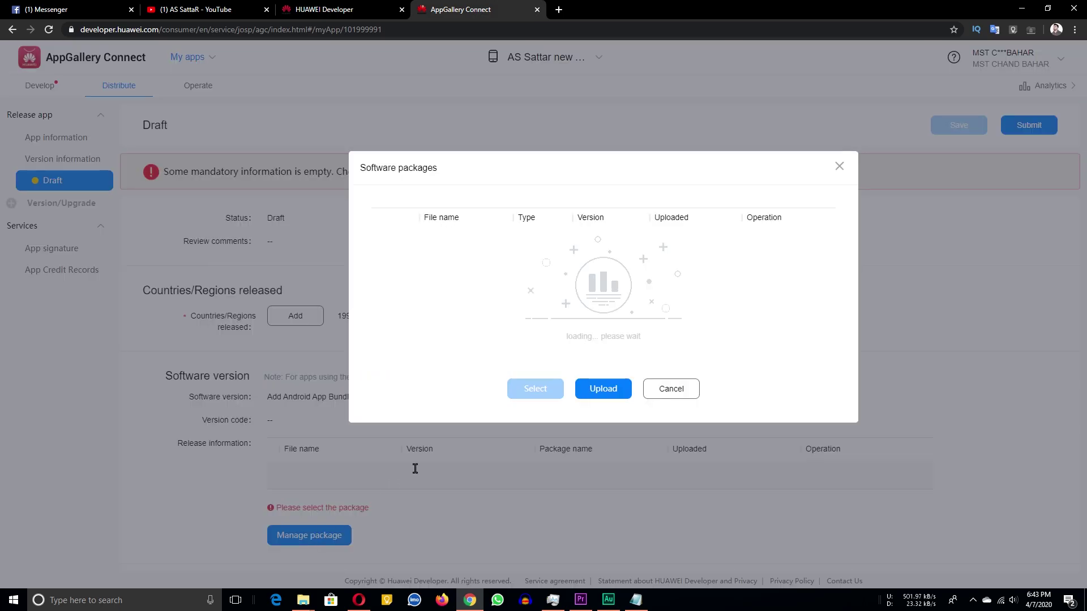
pyautogui.click(562, 395)
pyautogui.click(603, 389)
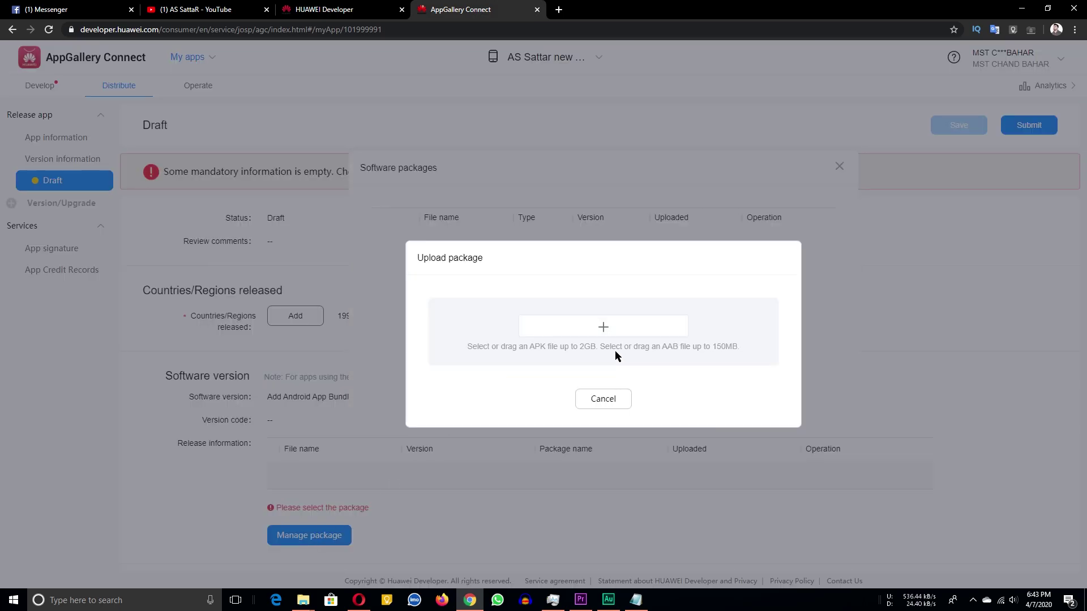
pyautogui.click(602, 326)
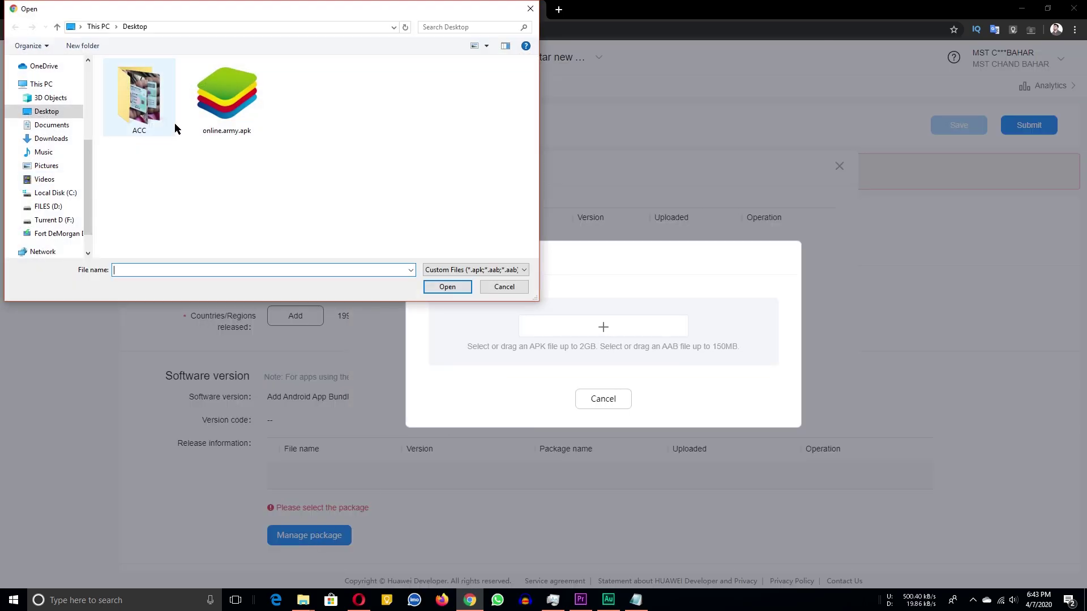
pyautogui.doubleClick(203, 103)
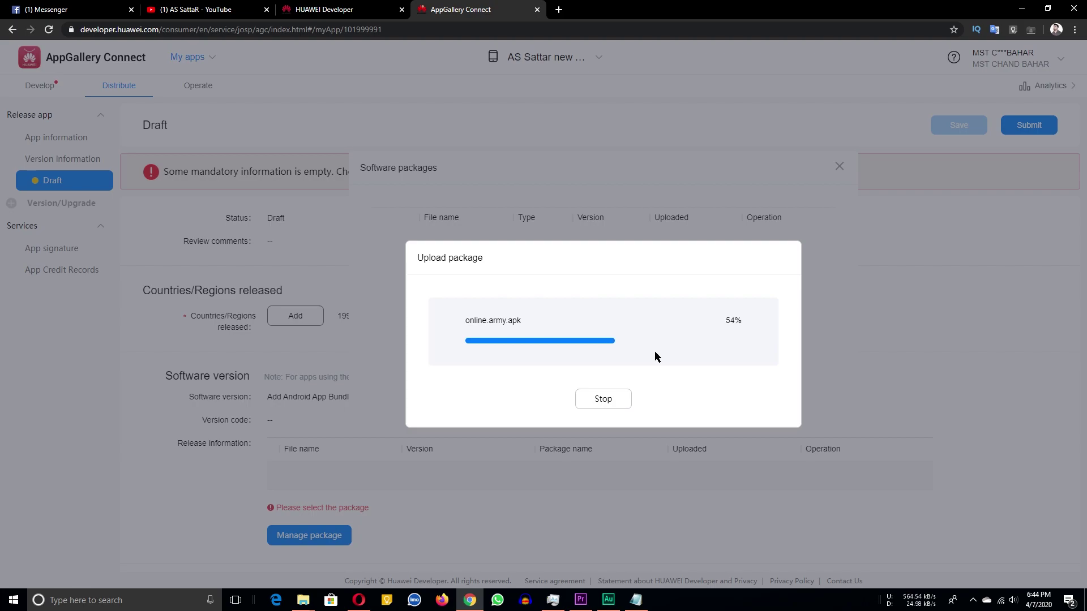
pyautogui.click(324, 10)
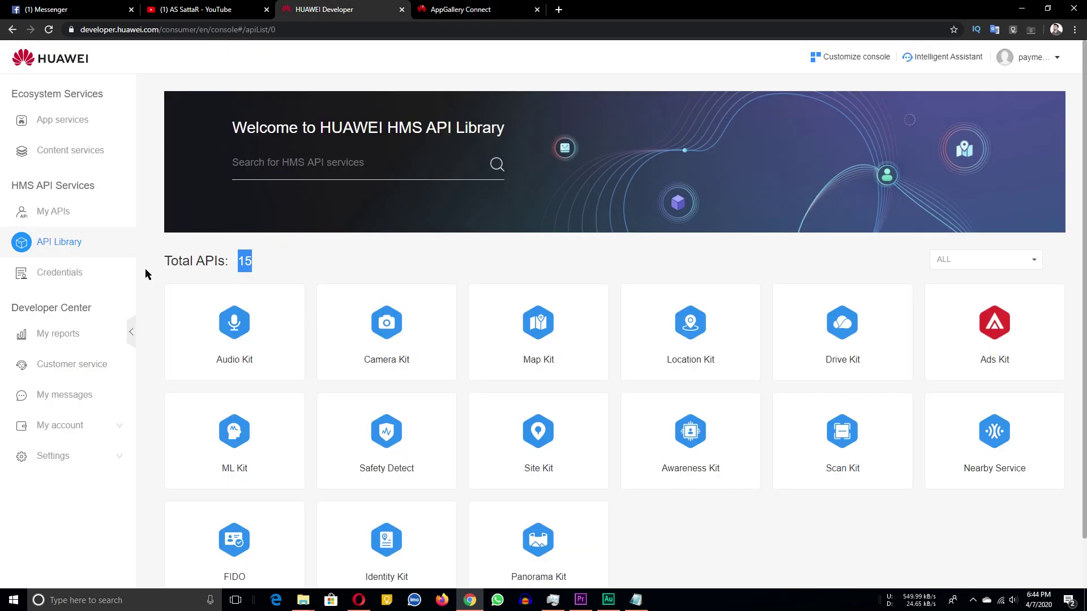
pyautogui.click(89, 149)
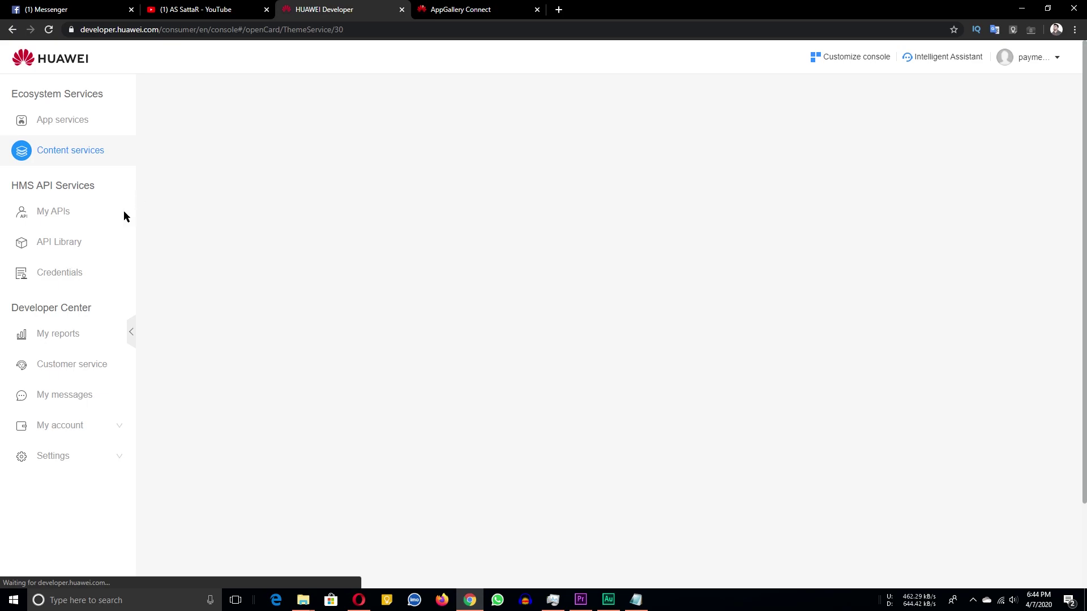
pyautogui.click(49, 247)
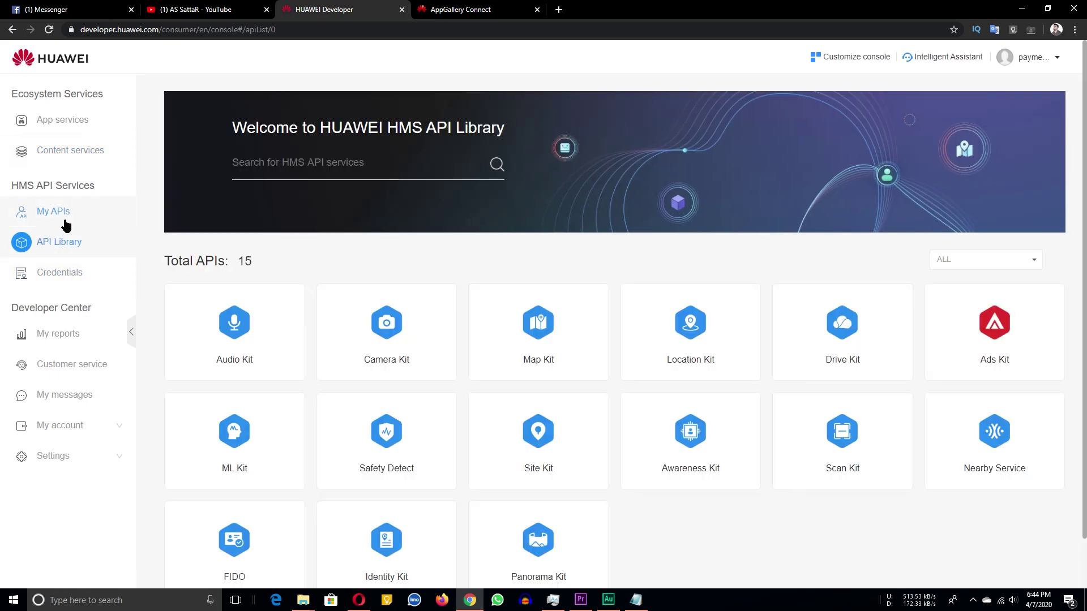
pyautogui.click(66, 224)
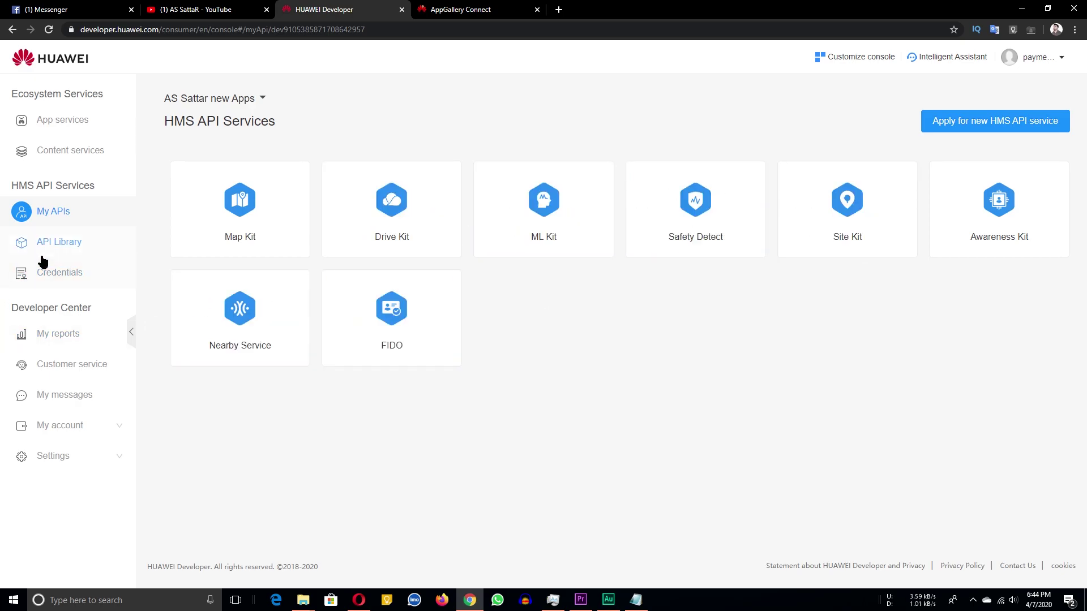
pyautogui.click(72, 125)
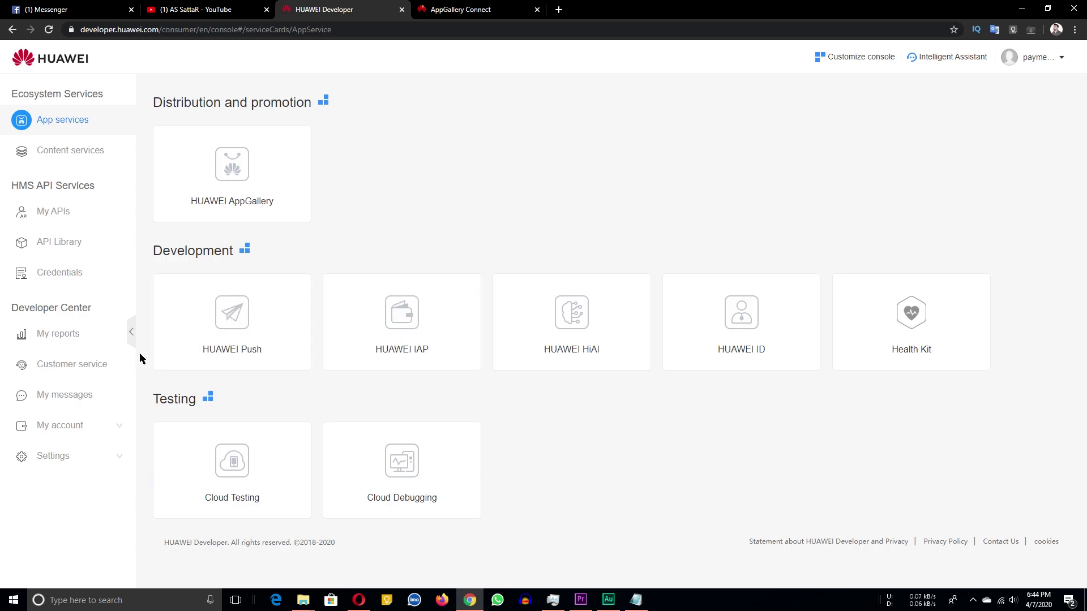
pyautogui.click(79, 275)
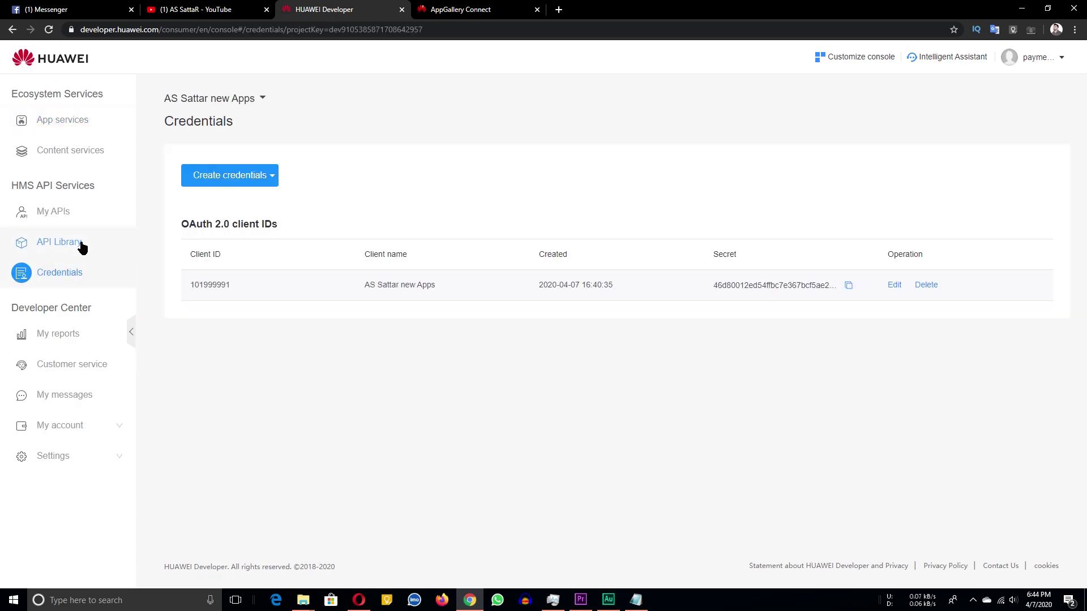
pyautogui.click(82, 245)
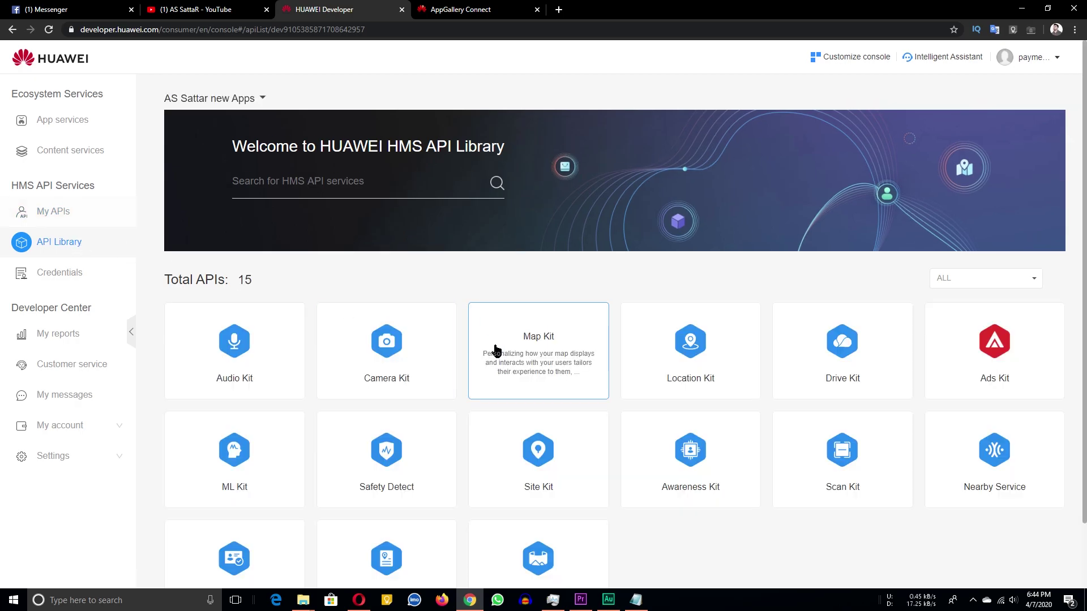
pyautogui.scroll(-2, 496, 351)
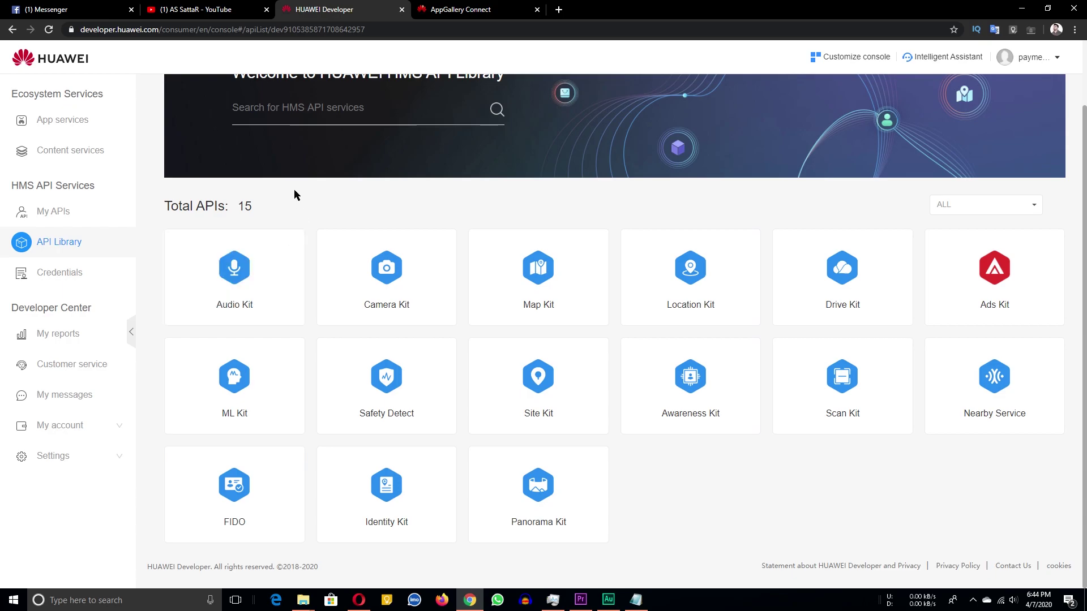
pyautogui.scroll(2, 280, 211)
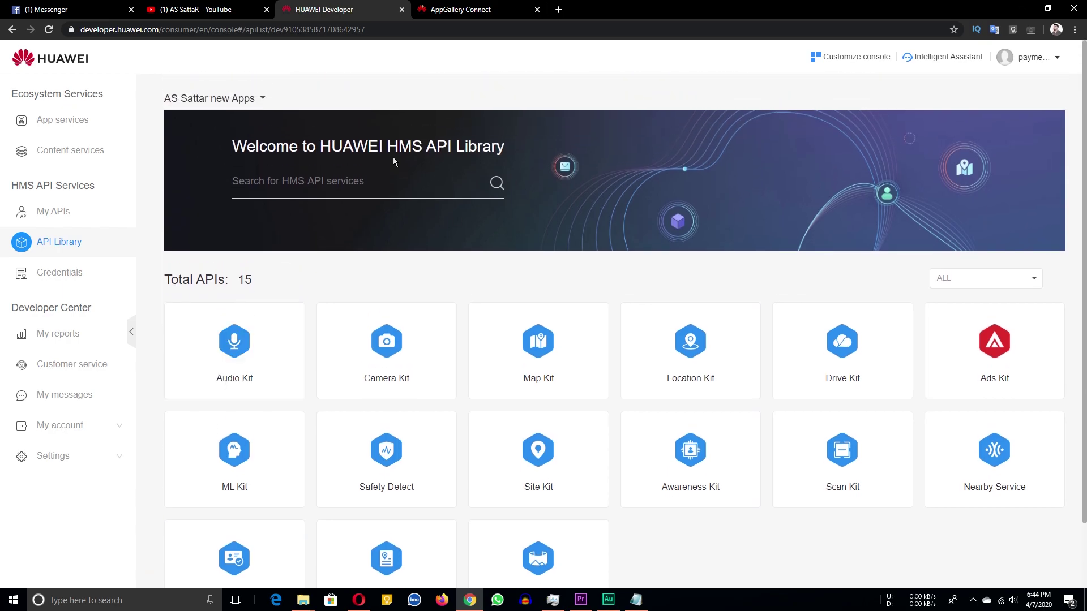